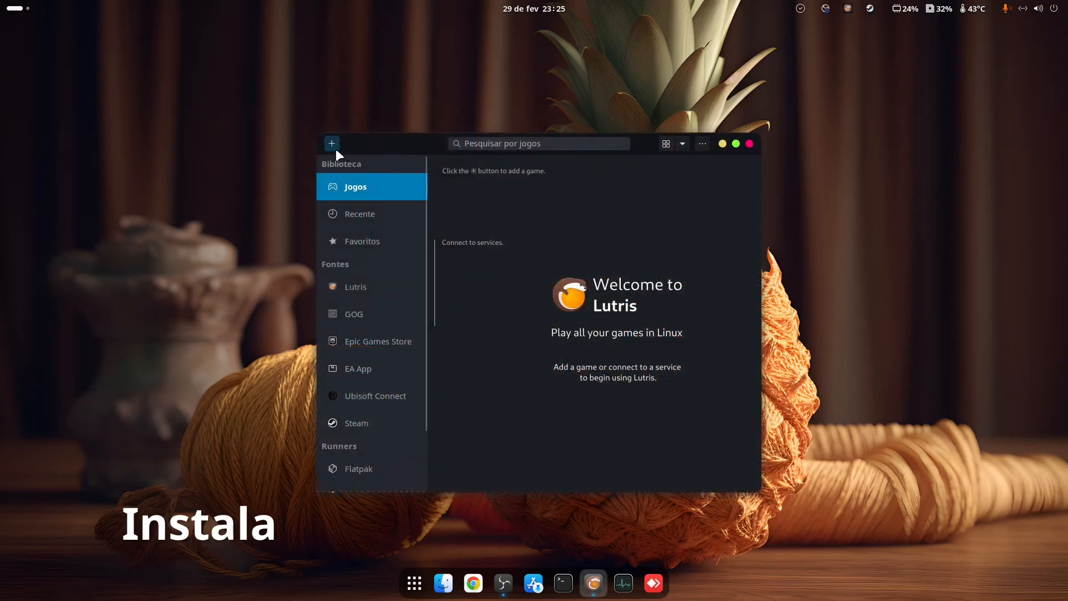
# Start adding a Windows game from an executable and name it Blood Strike.
pyautogui.click(337, 144)
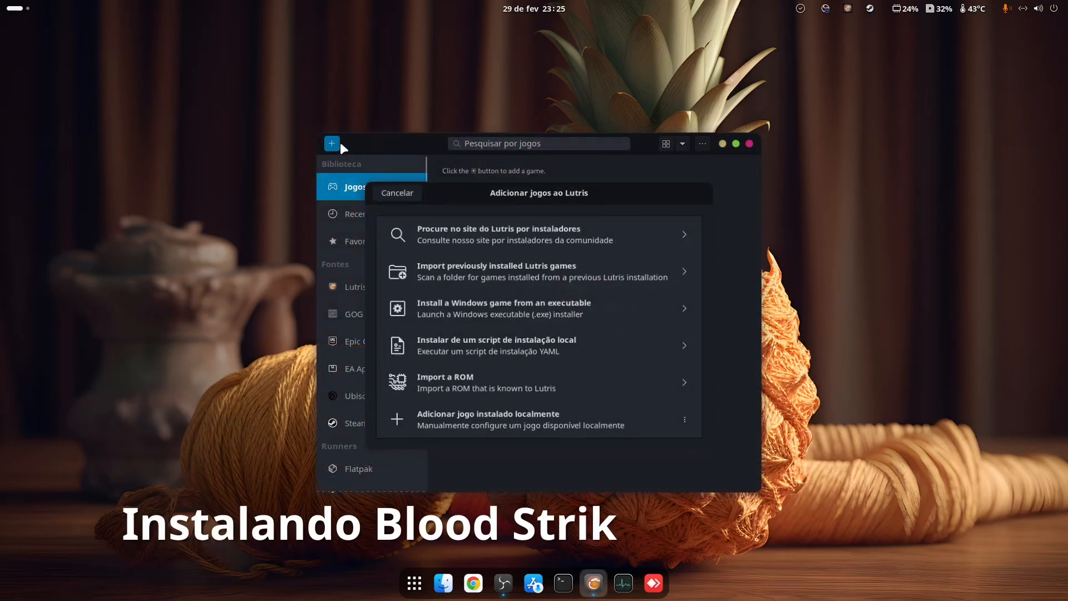
pyautogui.click(570, 306)
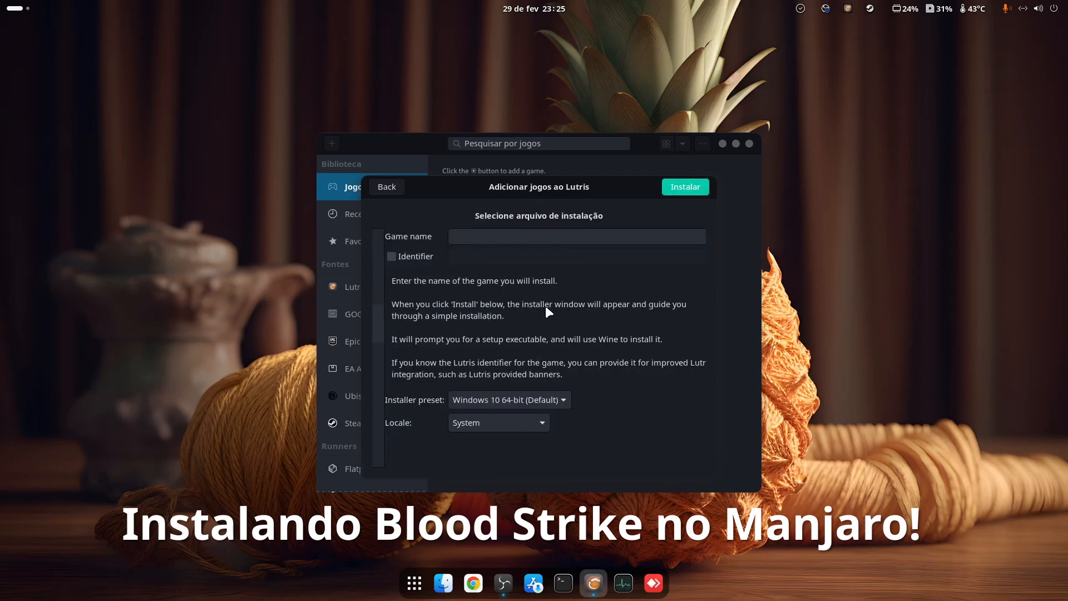
pyautogui.write('B')
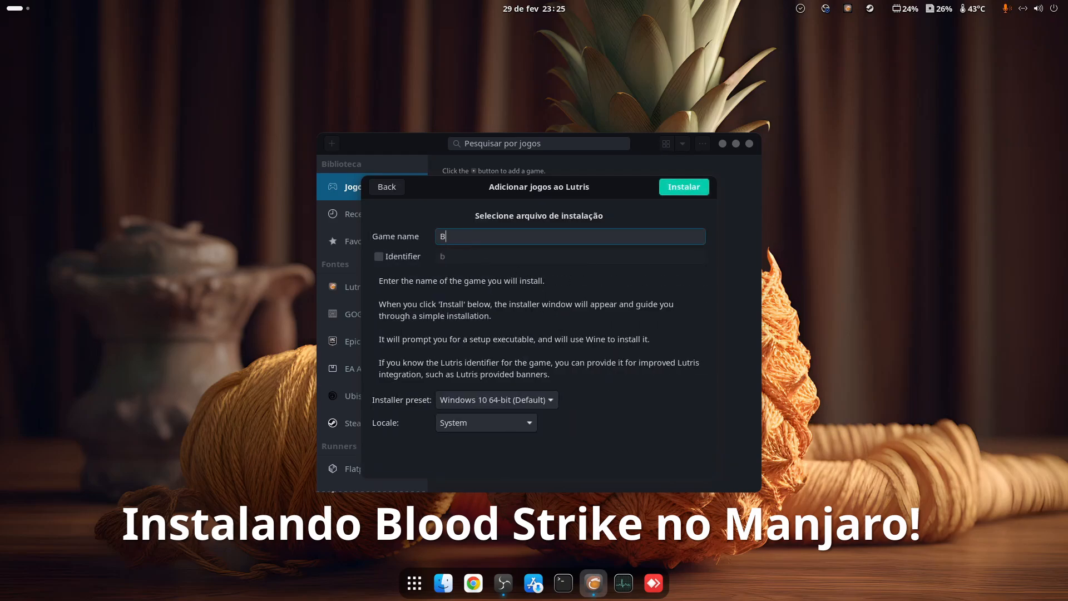
pyautogui.write('lood Strike')
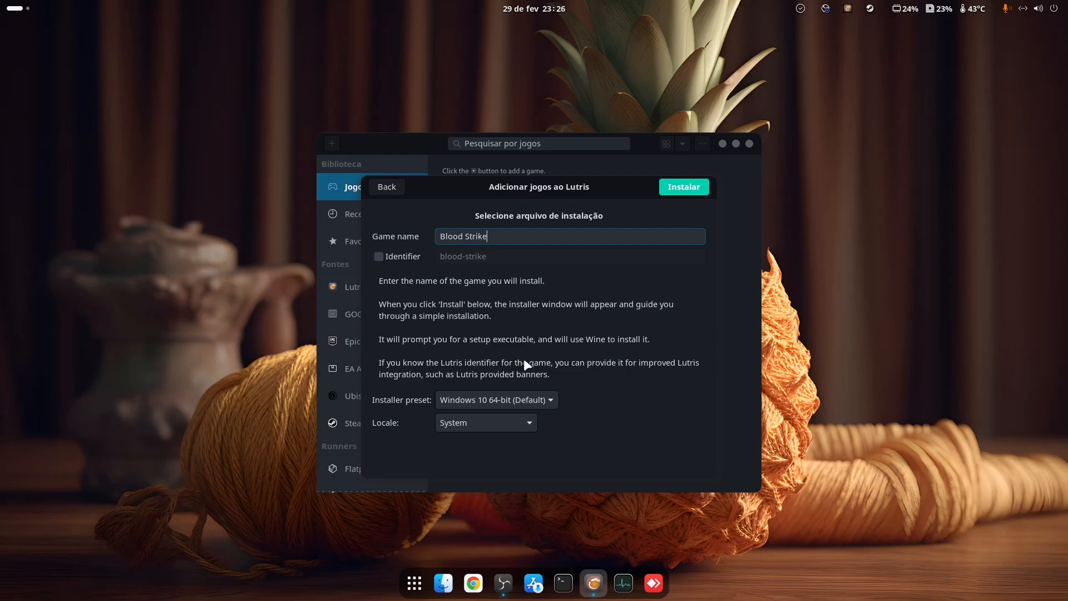
# Set the game's locale to Portuguese (Brazilian) and proceed with the installation.
pyautogui.click(523, 420)
pyautogui.scroll(-3, 489, 449)
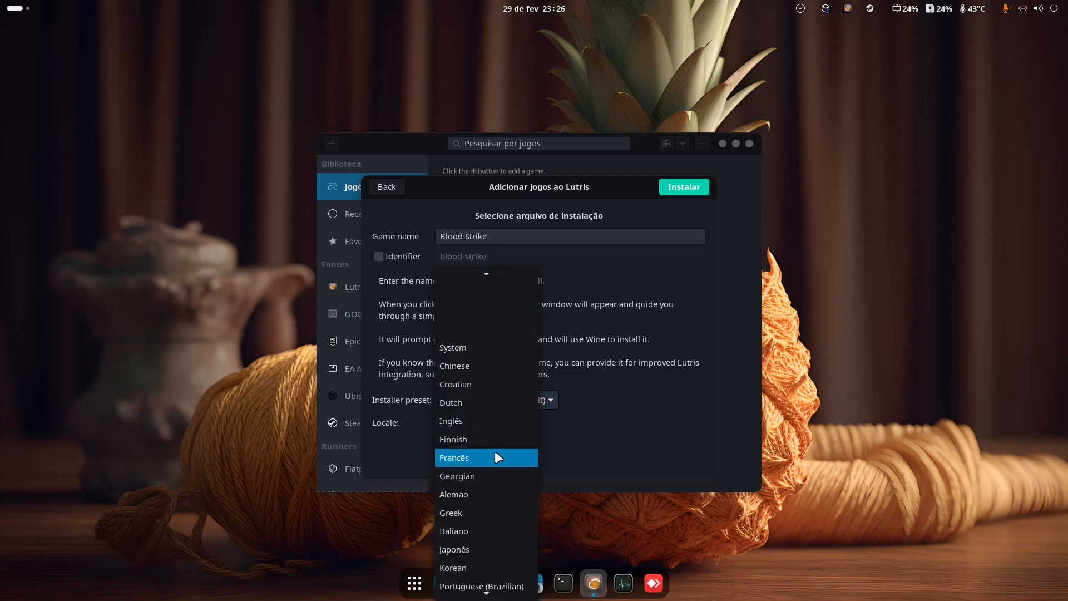
pyautogui.click(482, 541)
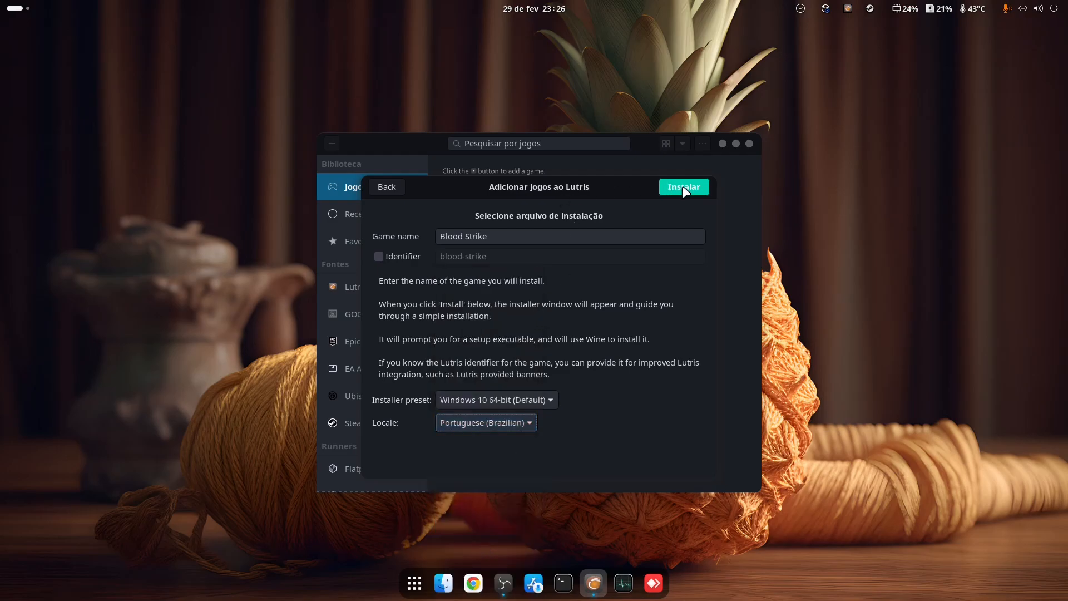
pyautogui.click(684, 189)
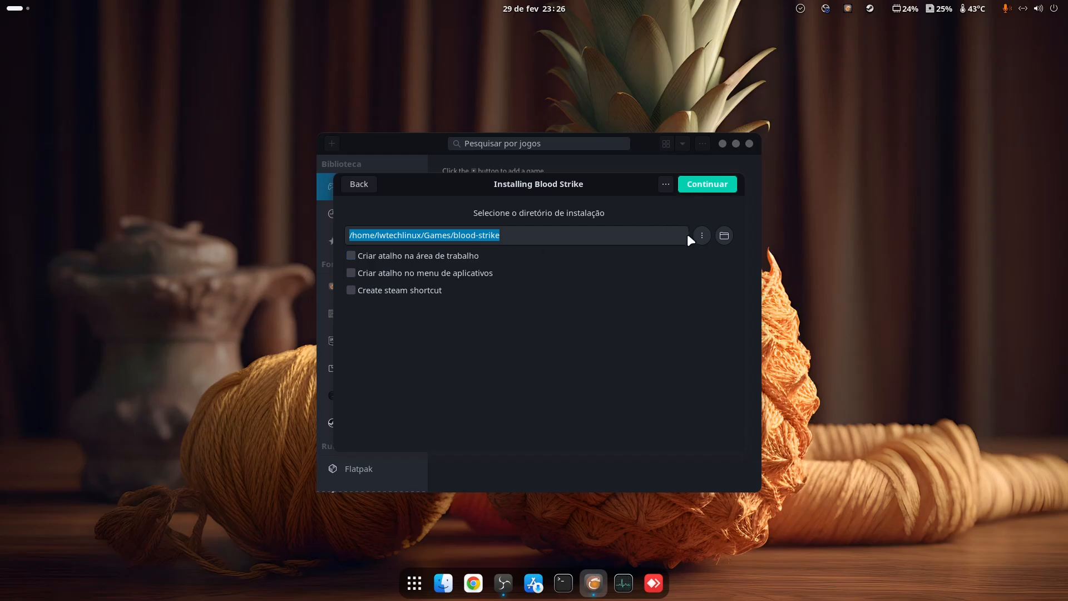
# Remove the blood-strike subfolder from the installation directory path and continue to the setup file selection.
pyautogui.click(701, 235)
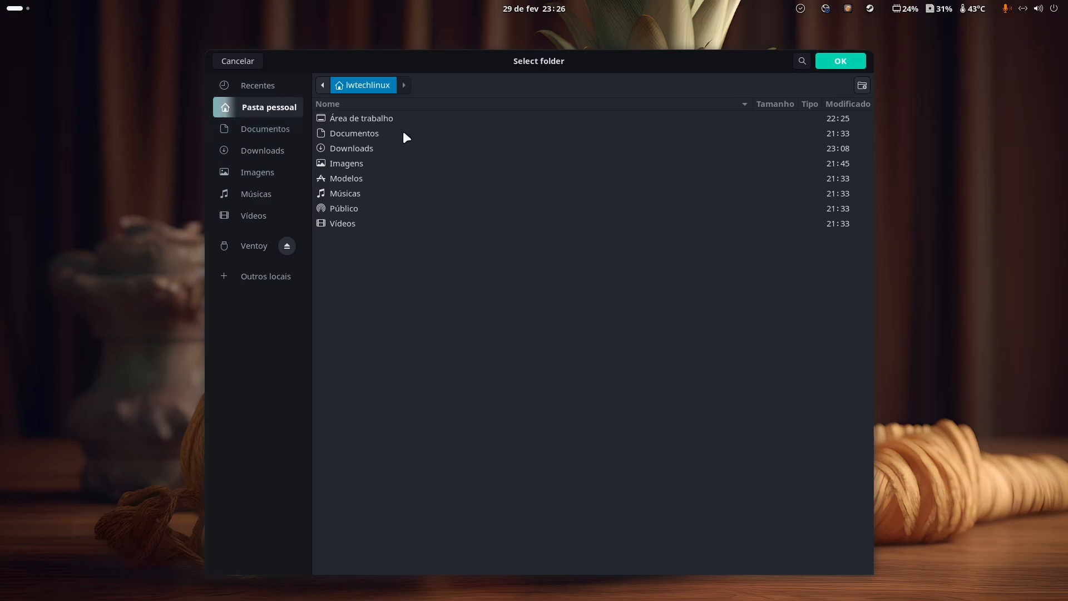
pyautogui.click(238, 60)
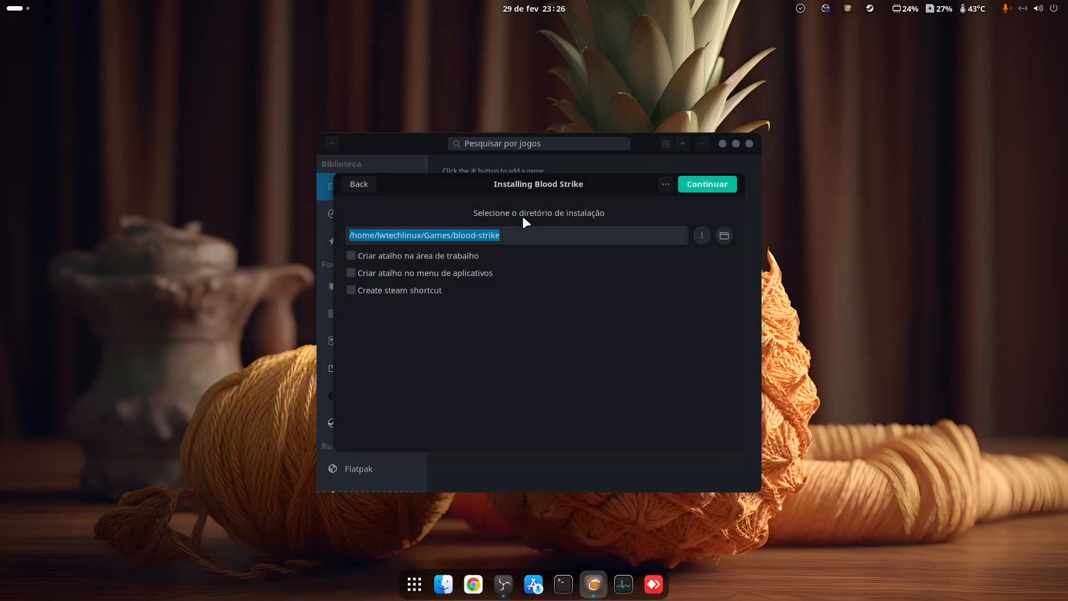
pyautogui.moveTo(455, 235); pyautogui.dragTo(519, 242)
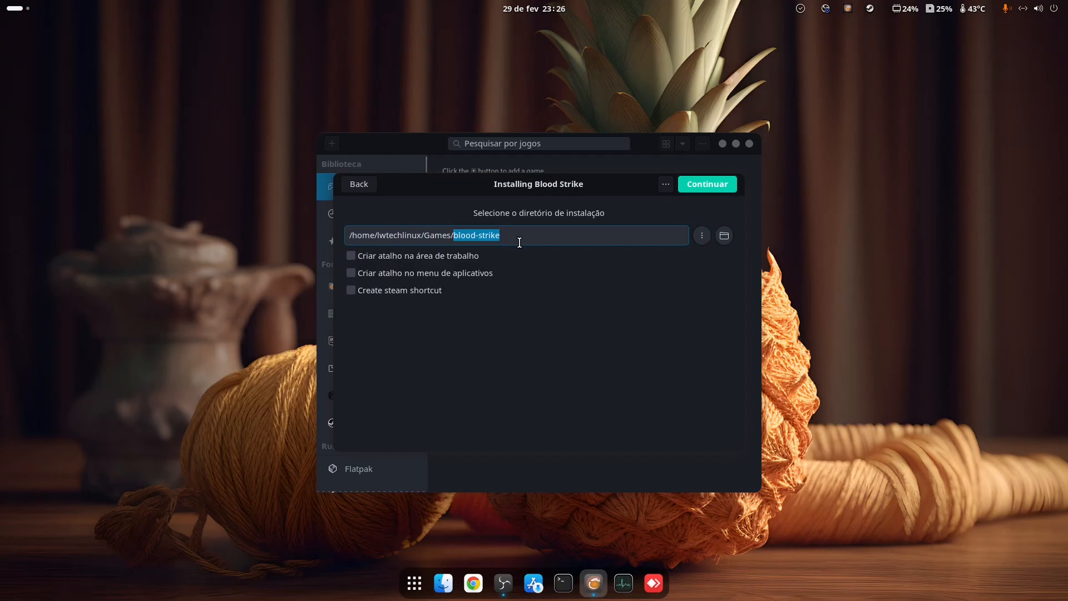
pyautogui.press('BackSpace')
pyautogui.click(702, 186)
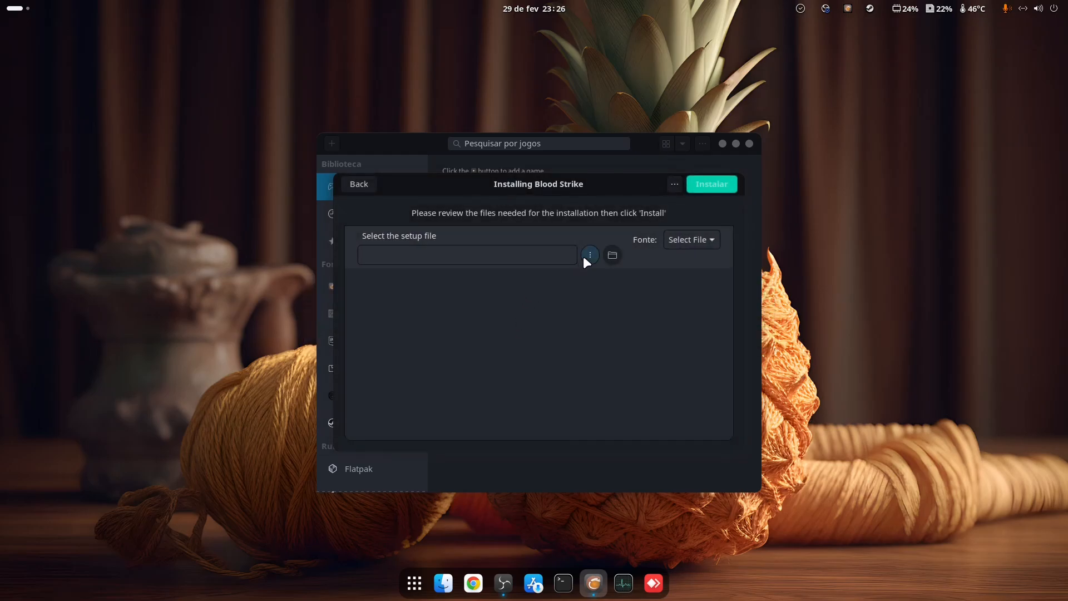
# Dismiss the setup file chooser, switch to Chrome, and find and open the official Blood Strike website by searching for "blood strike".
pyautogui.click(590, 255)
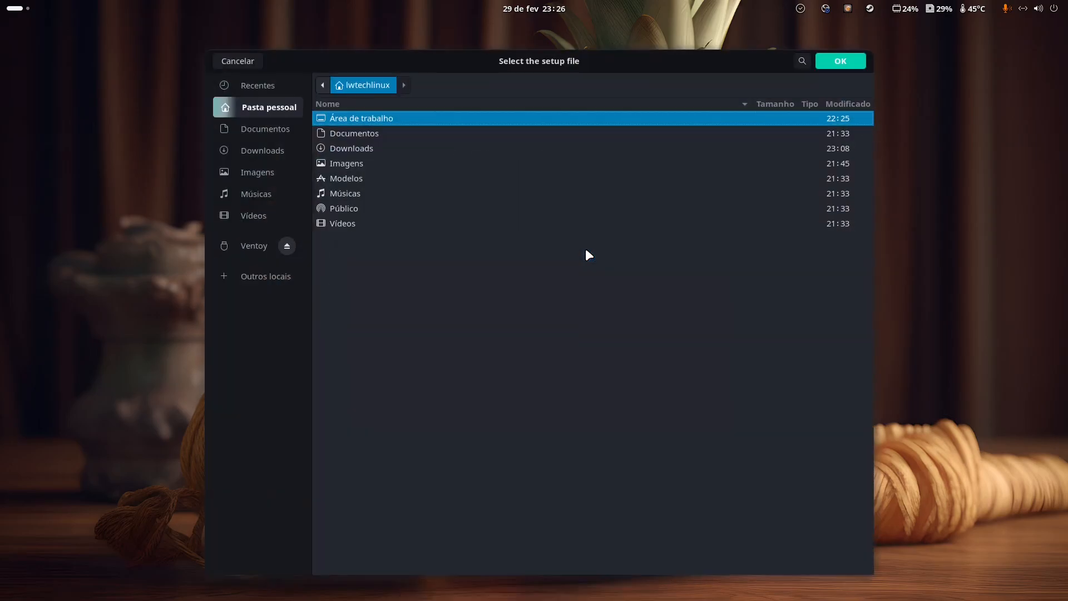
pyautogui.click(238, 62)
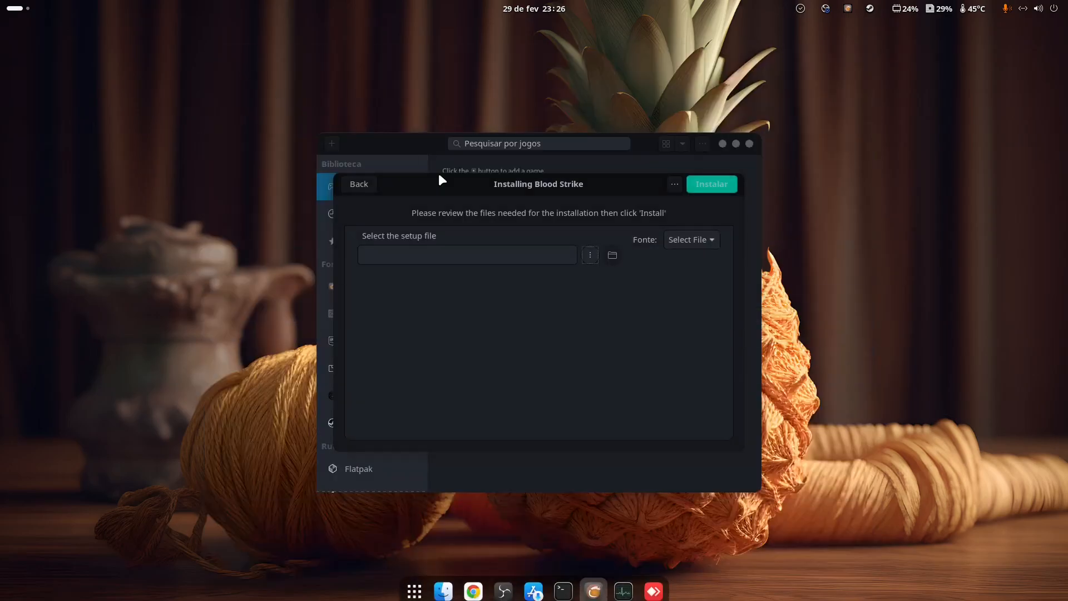
pyautogui.click(470, 587)
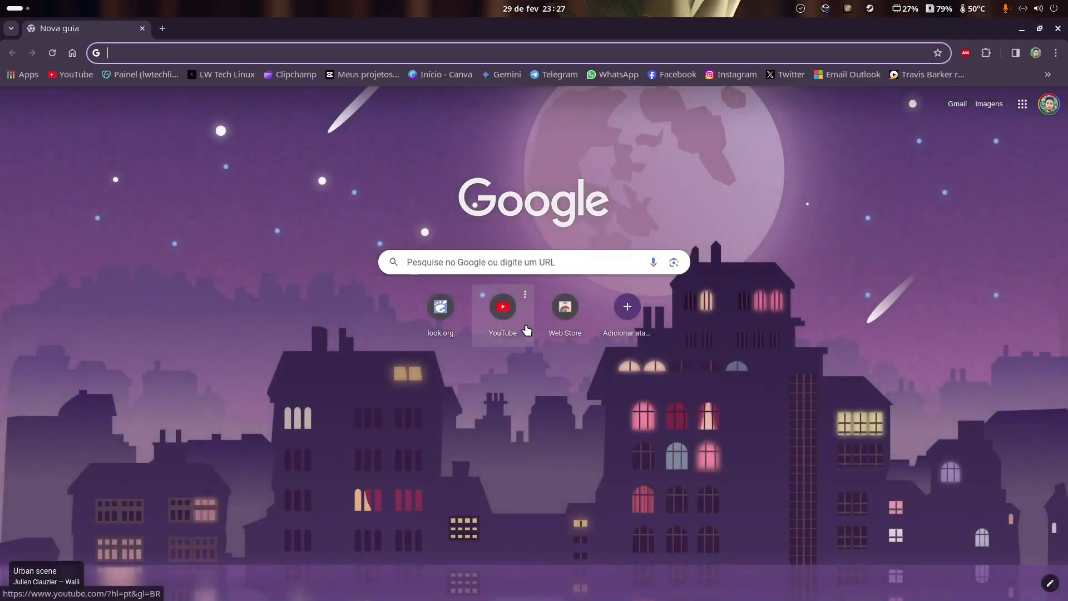
pyautogui.write('blood strike')
pyautogui.press('Return')
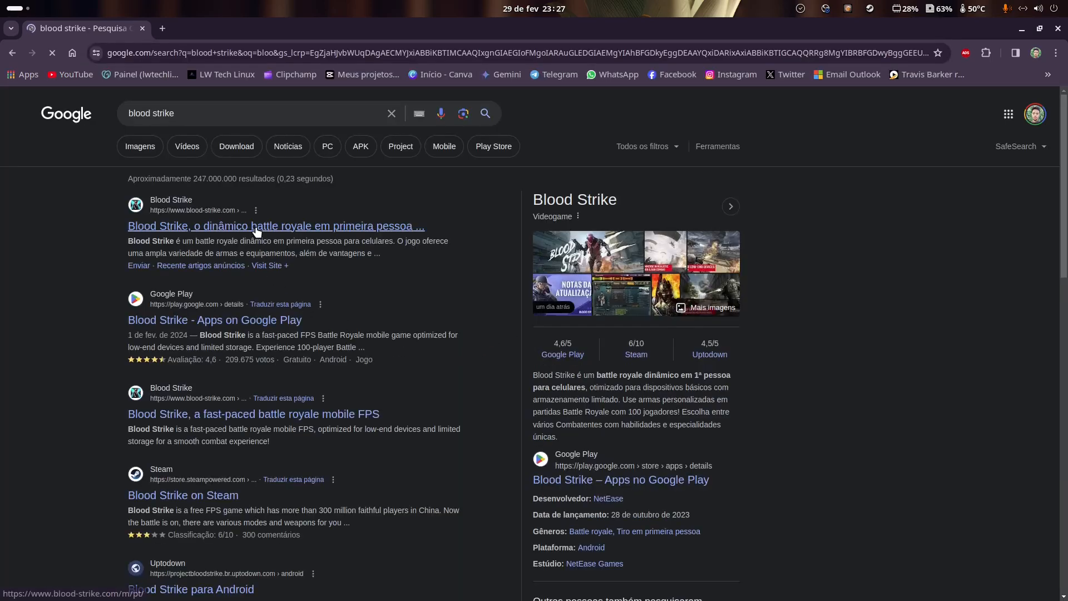
pyautogui.click(255, 227)
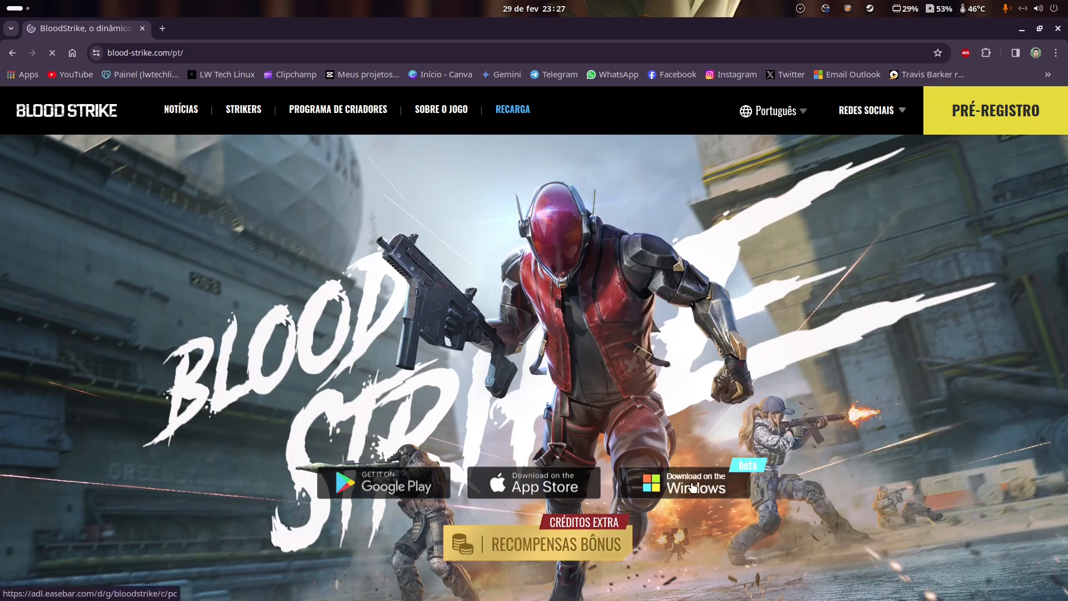
# Download the Windows installer of Blood Strike to the Downloads folder and close the game website.
pyautogui.click(692, 487)
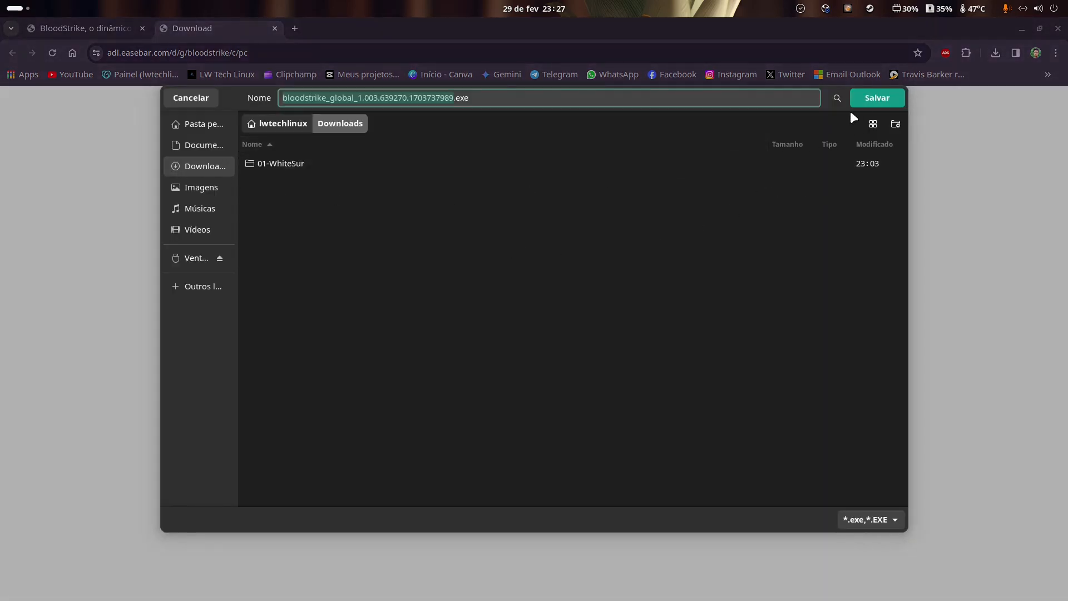
pyautogui.click(873, 97)
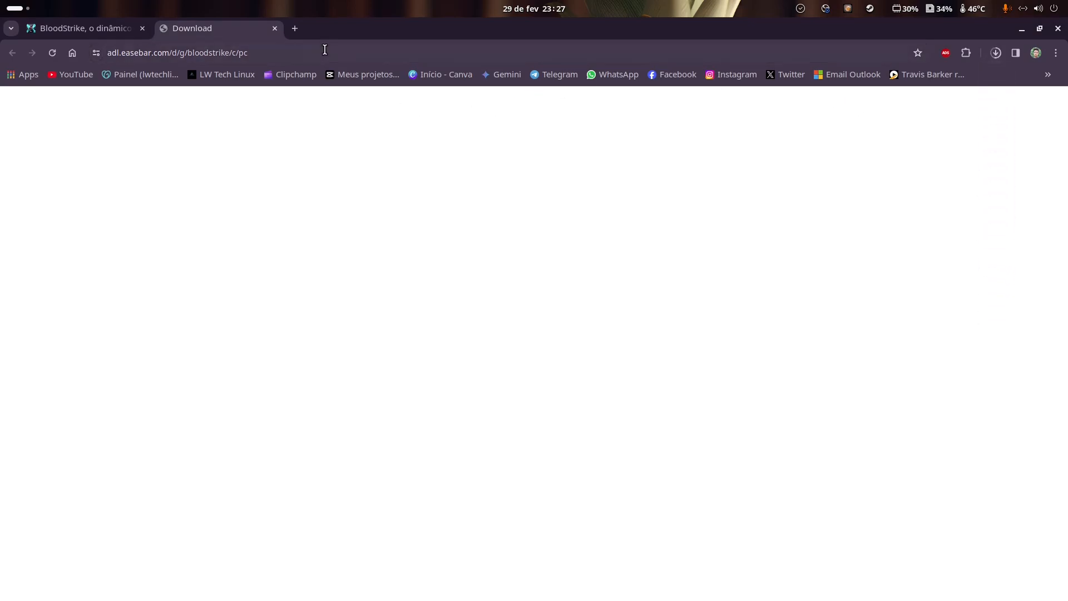
pyautogui.click(142, 28)
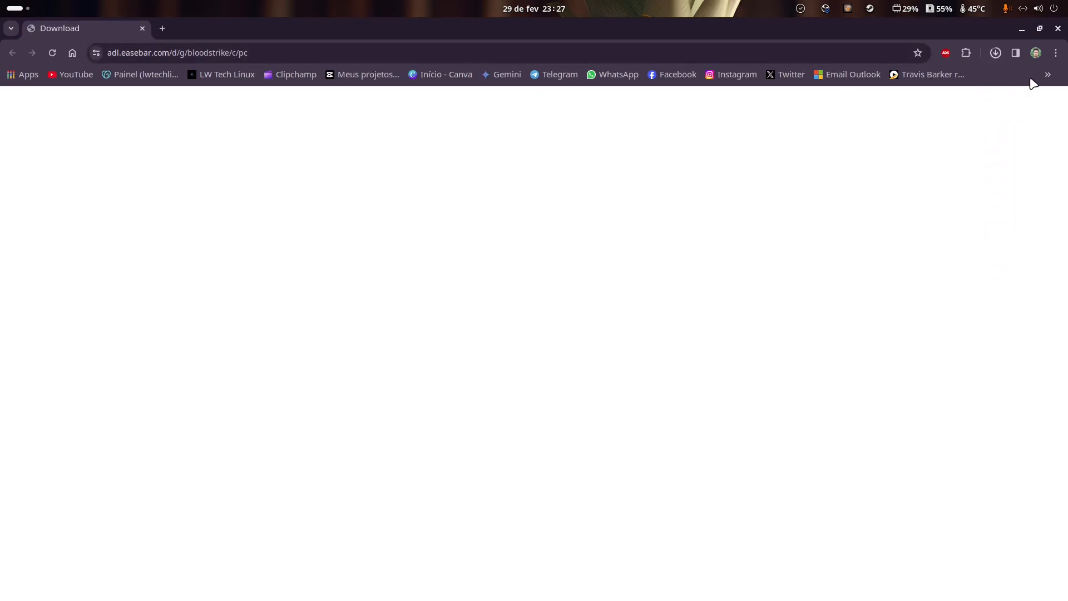
# Remove the Blood Strike installer's entry from the full download history and close Chrome.
pyautogui.click(995, 52)
pyautogui.click(872, 233)
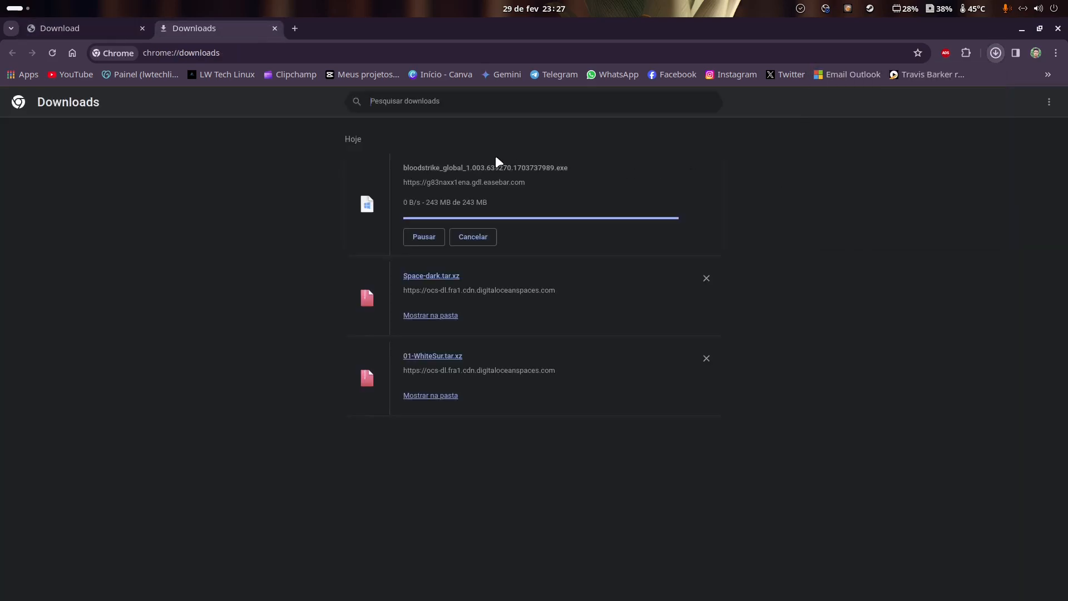
pyautogui.click(142, 28)
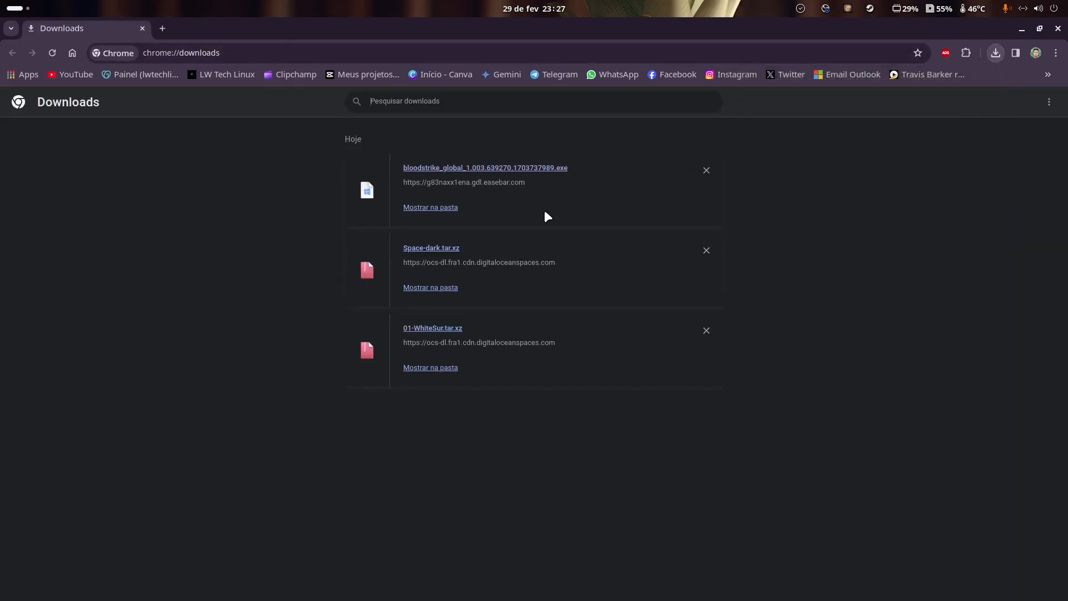
pyautogui.click(706, 170)
pyautogui.click(1057, 28)
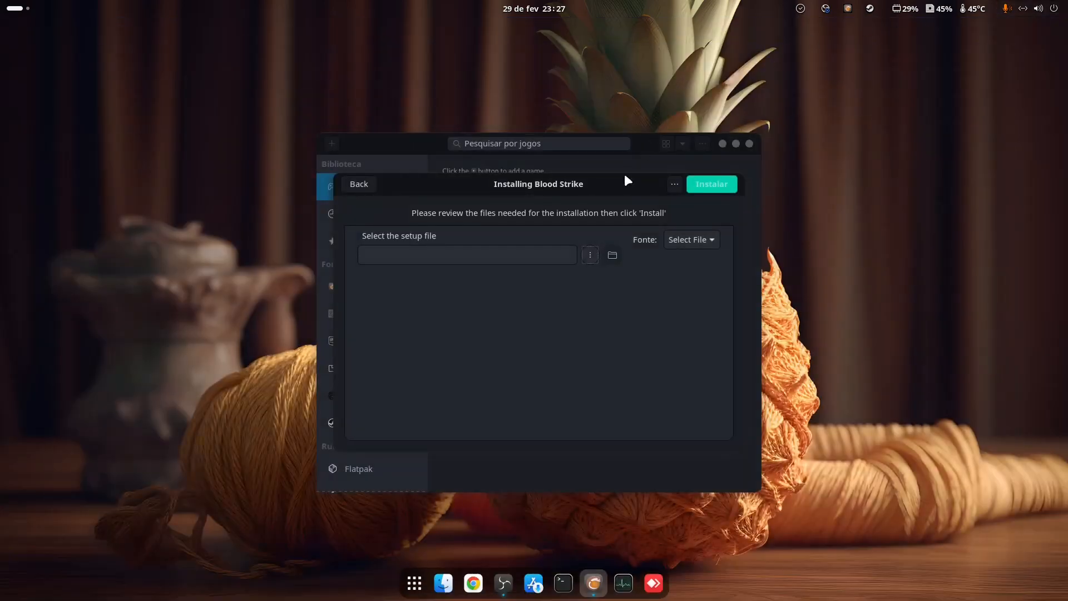
# Choose bloodstrike_global_1.003.639270.1703737989.exe from the Downloads folder as the setup file and start the installation.
pyautogui.click(592, 255)
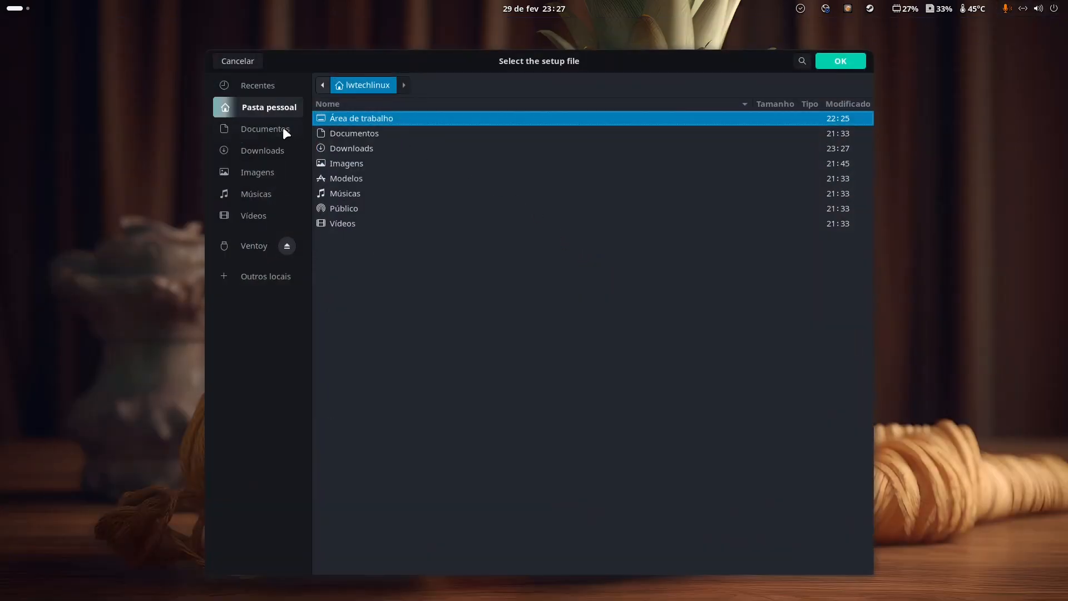
pyautogui.click(262, 148)
pyautogui.click(380, 148)
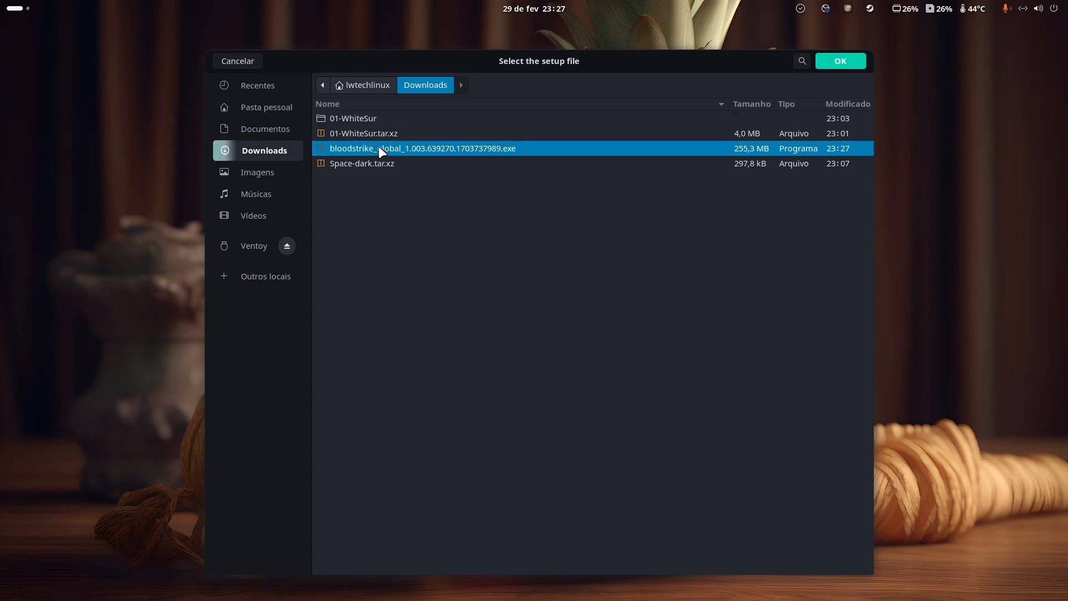
pyautogui.click(840, 61)
pyautogui.click(709, 188)
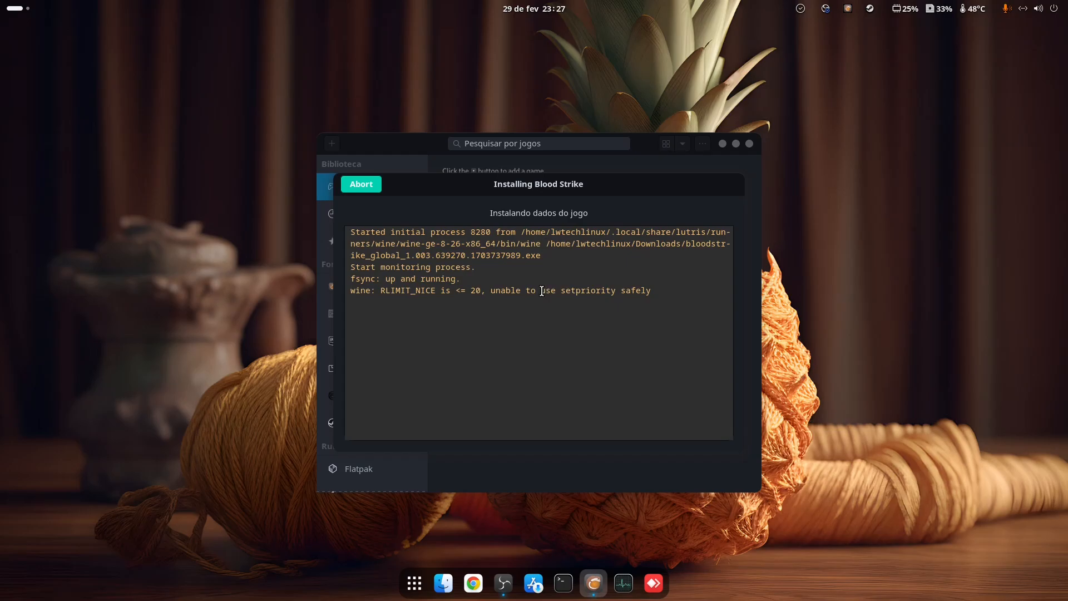
# Switch to Chrome, search the web for "blood strike", and agree to install the Wine Gecko package.
pyautogui.click(473, 583)
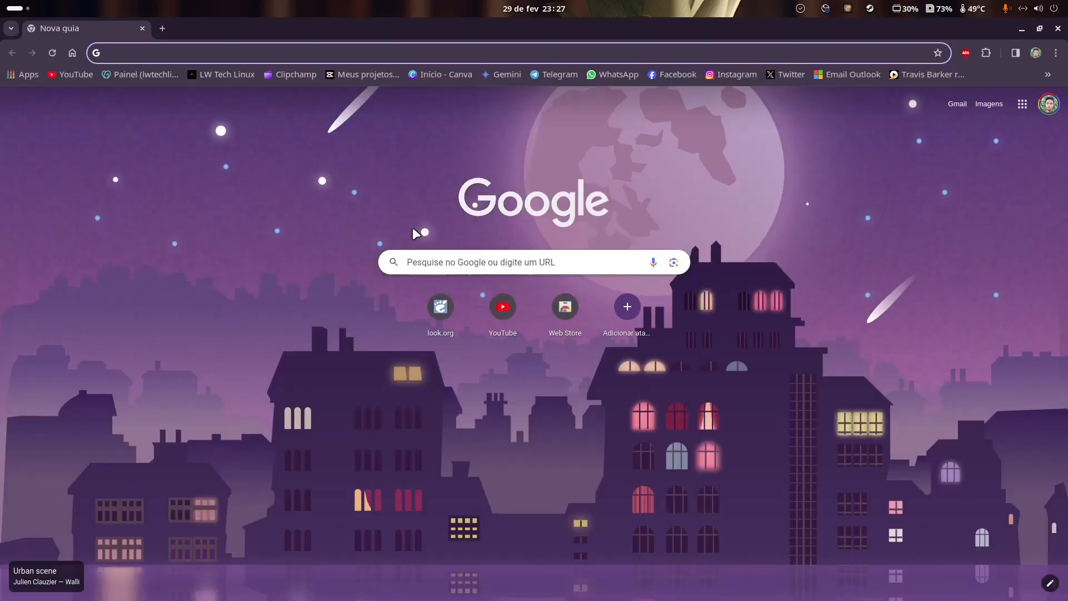
pyautogui.write('bloo')
pyautogui.press('Return')
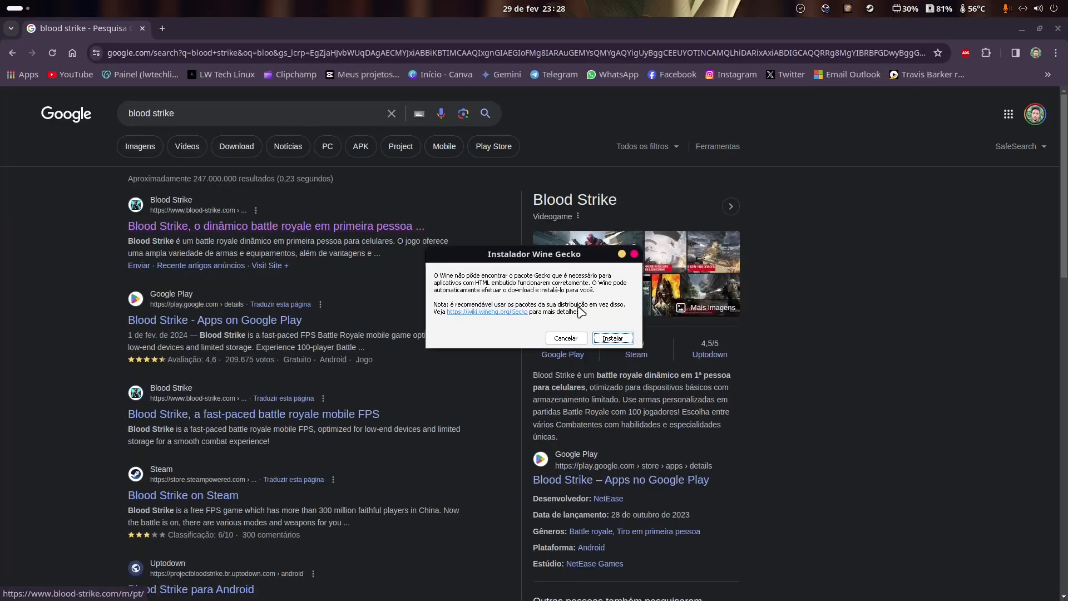
pyautogui.click(609, 344)
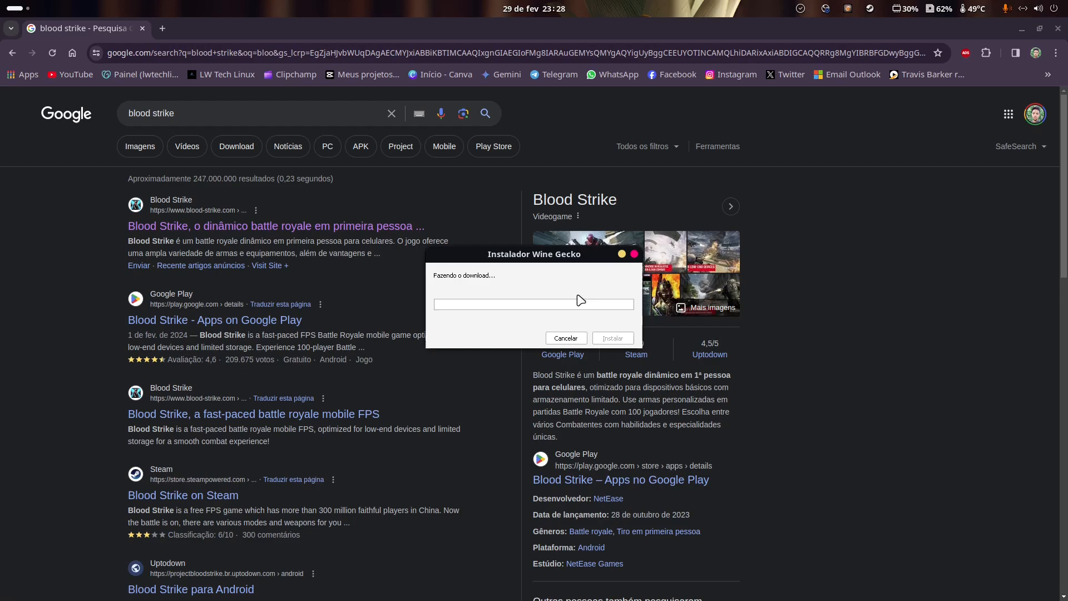
# Browse the image results for "blood strike".
pyautogui.click(137, 147)
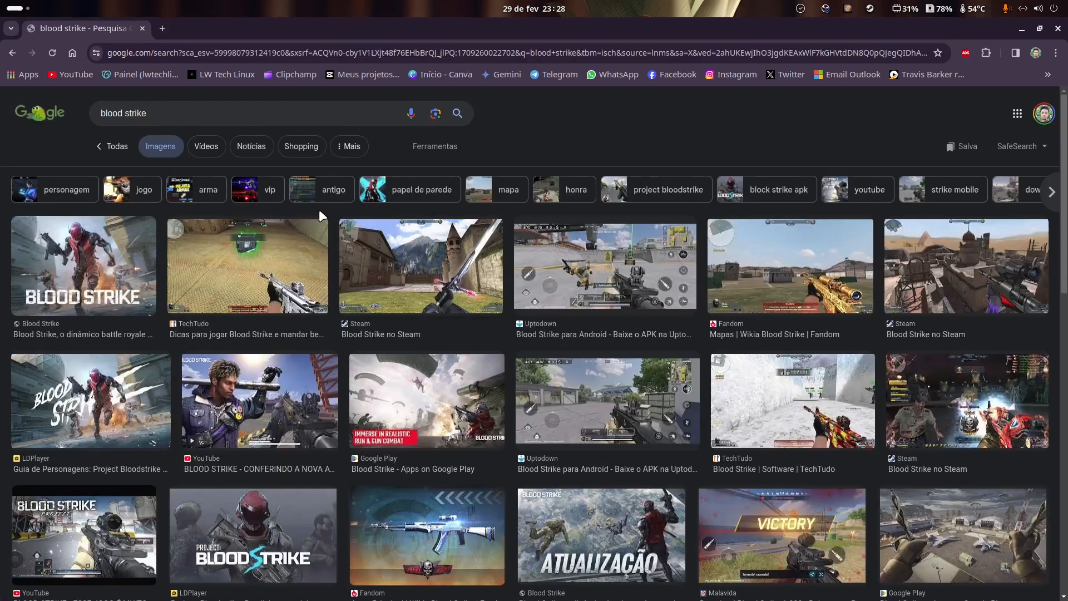
pyautogui.scroll(-3, 457, 247)
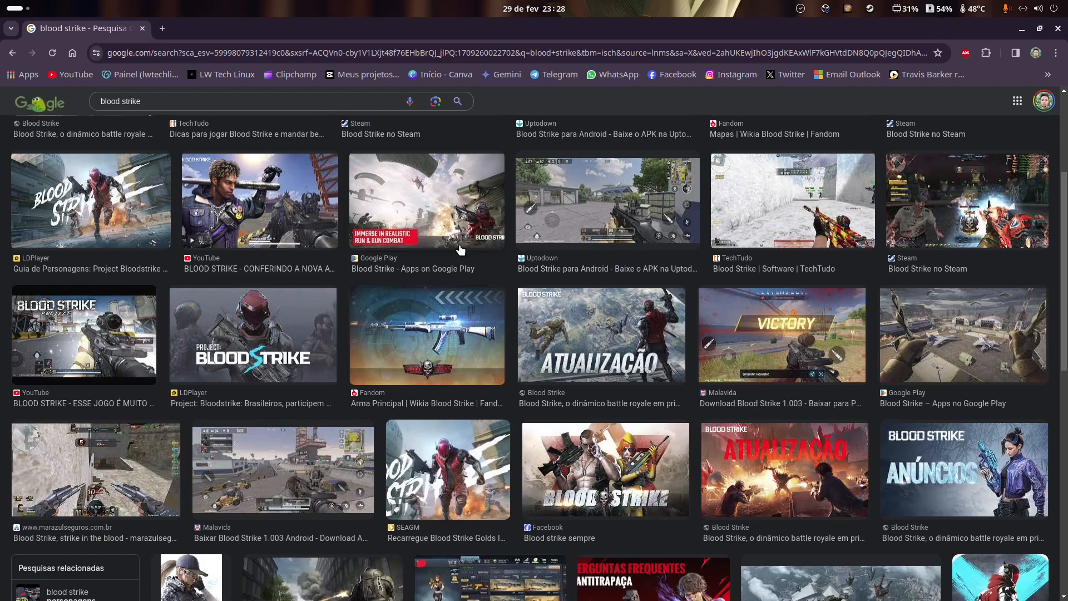
pyautogui.scroll(3, 459, 251)
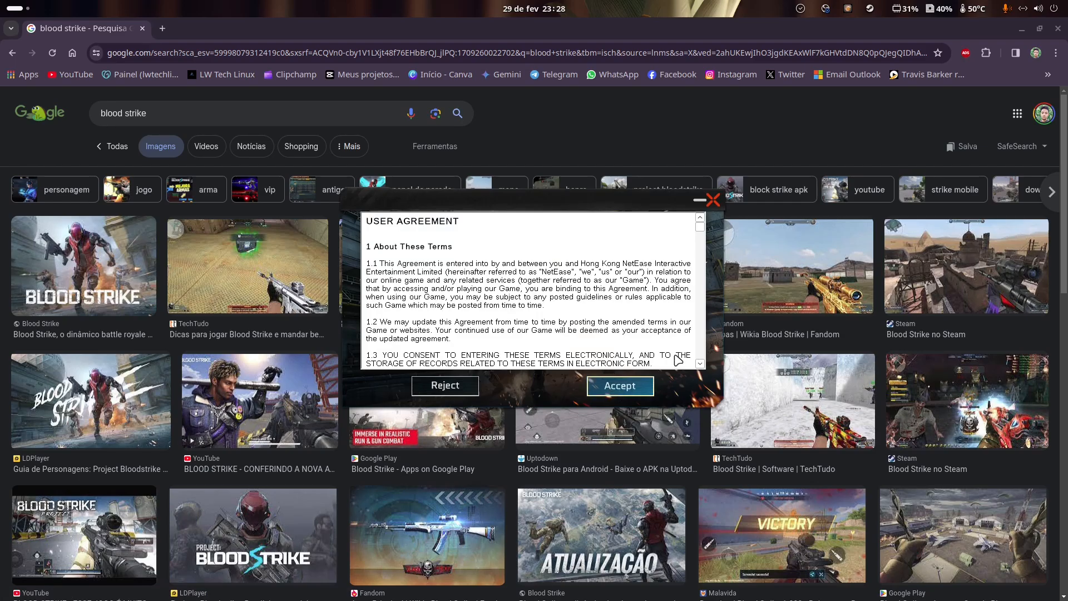
# Minimize Chrome, accept the game's user agreement, and start the Blood Strike installation.
pyautogui.click(1023, 28)
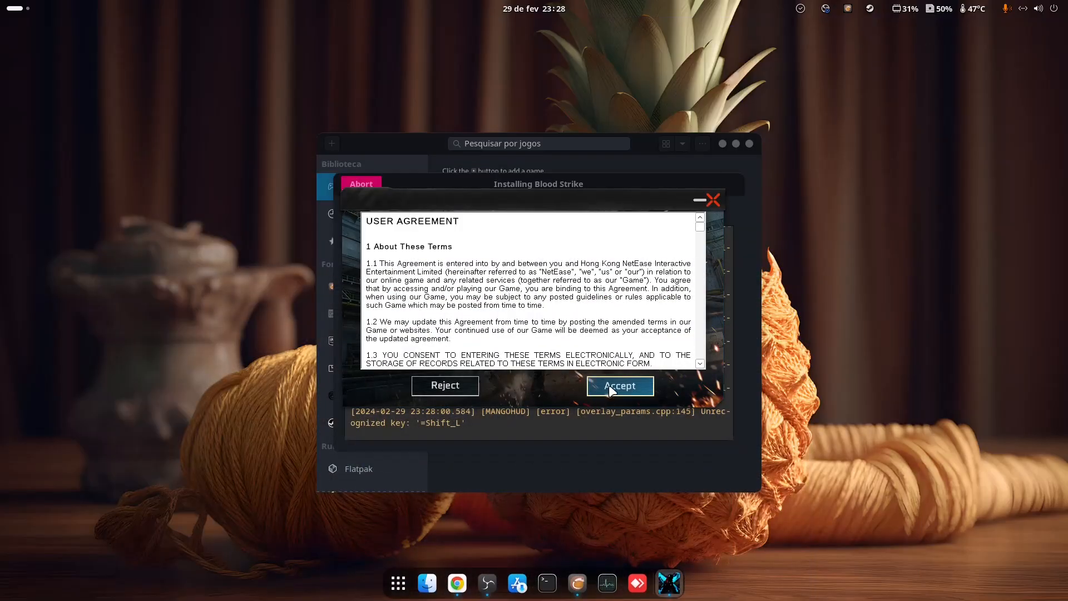
pyautogui.click(611, 388)
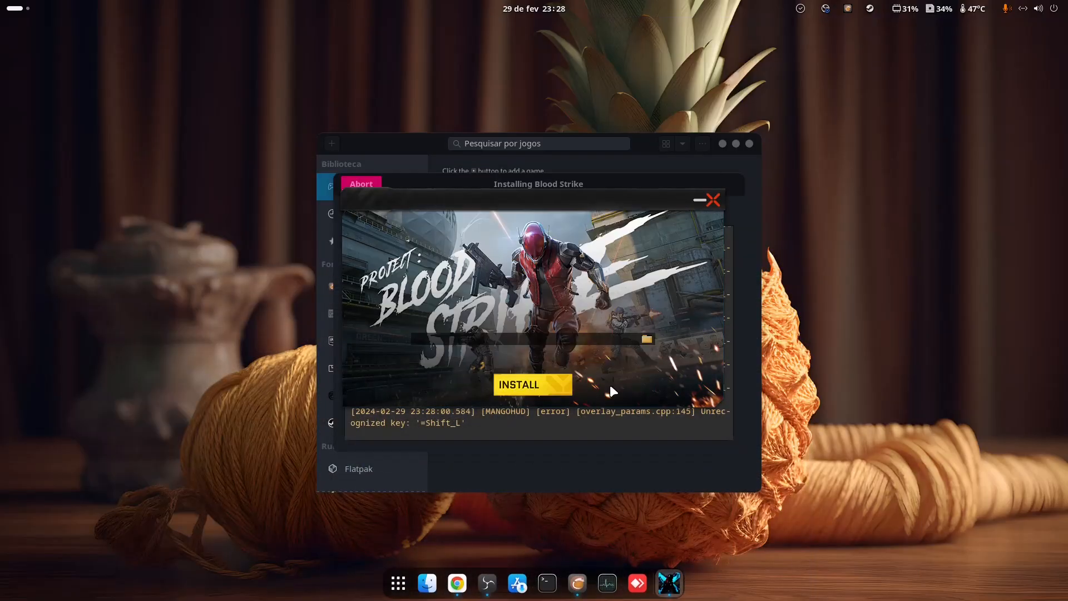
pyautogui.click(525, 387)
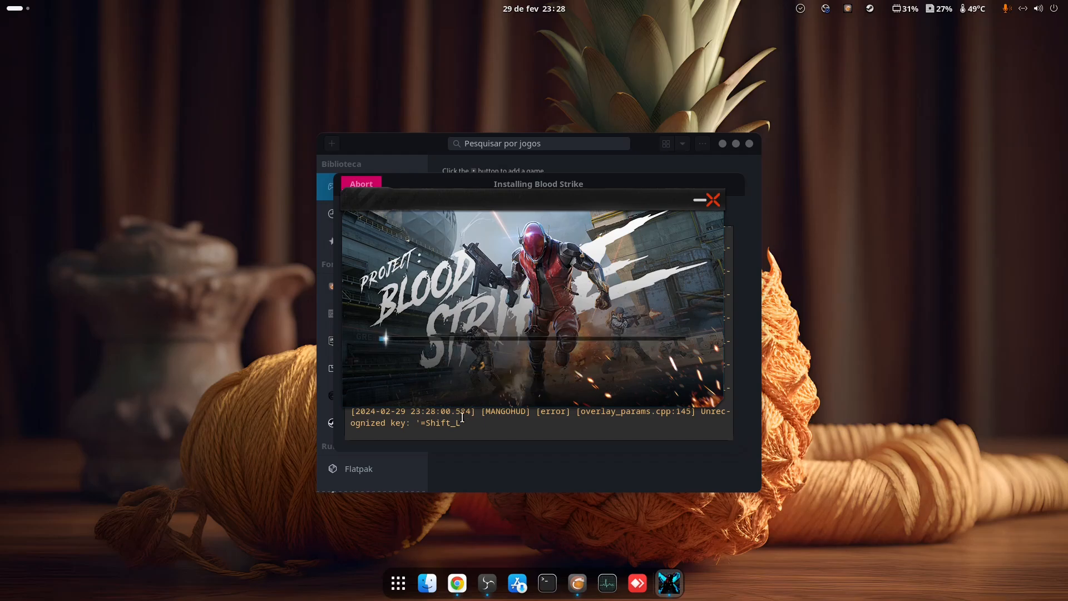
# Switch to Chrome and search Google Images for "blood strike png".
pyautogui.click(456, 583)
pyautogui.click(151, 114)
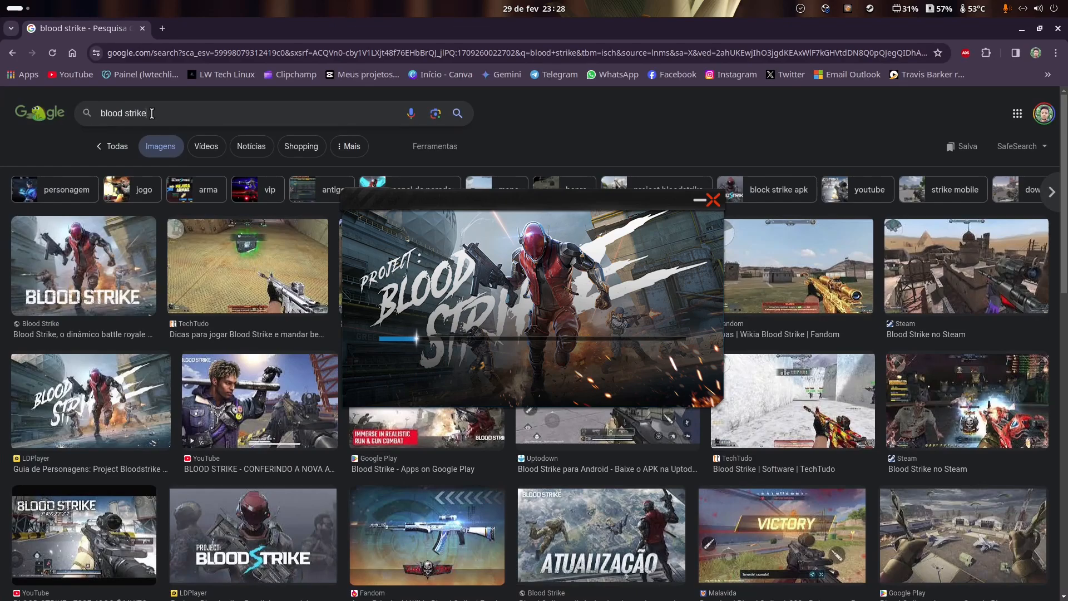
pyautogui.write('png')
pyautogui.press('Return')
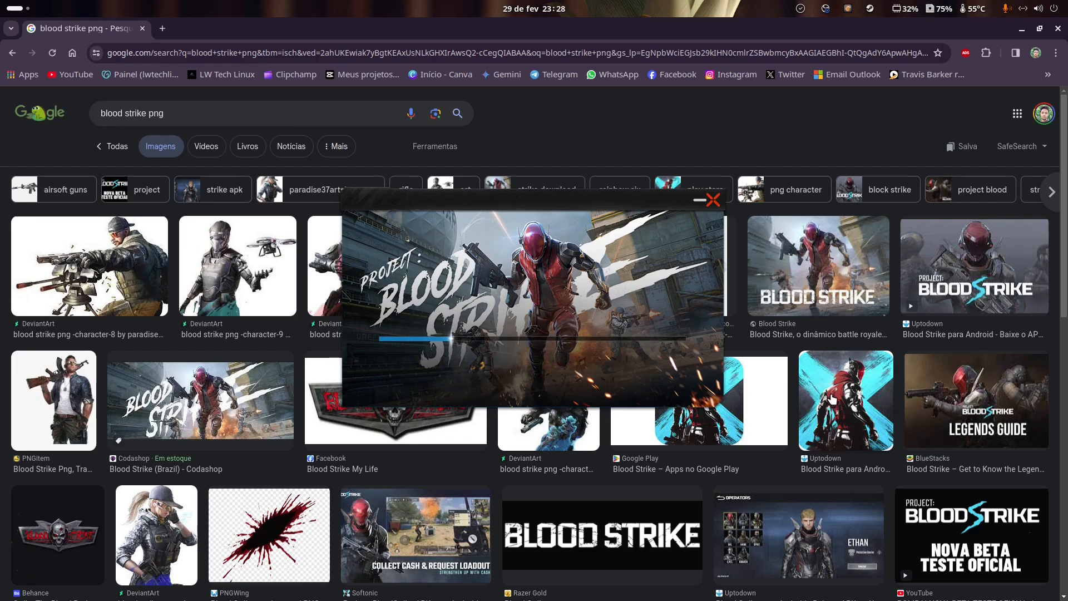
# Save the square Blood Strike icon image from the LDPlayer result to the Downloads folder as unnamed.png.
pyautogui.click(832, 398)
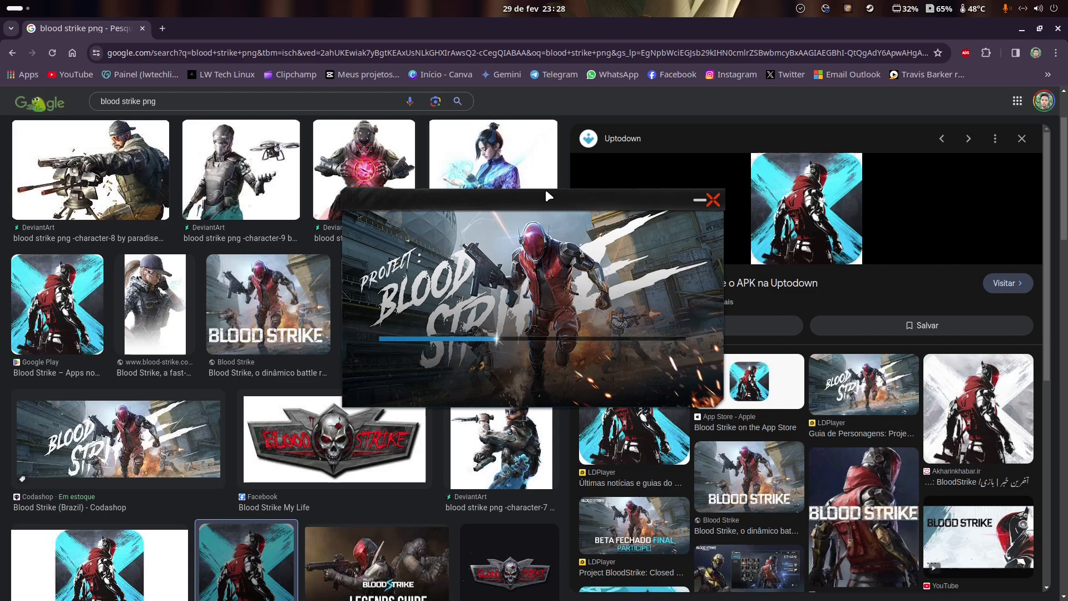
pyautogui.click(610, 437)
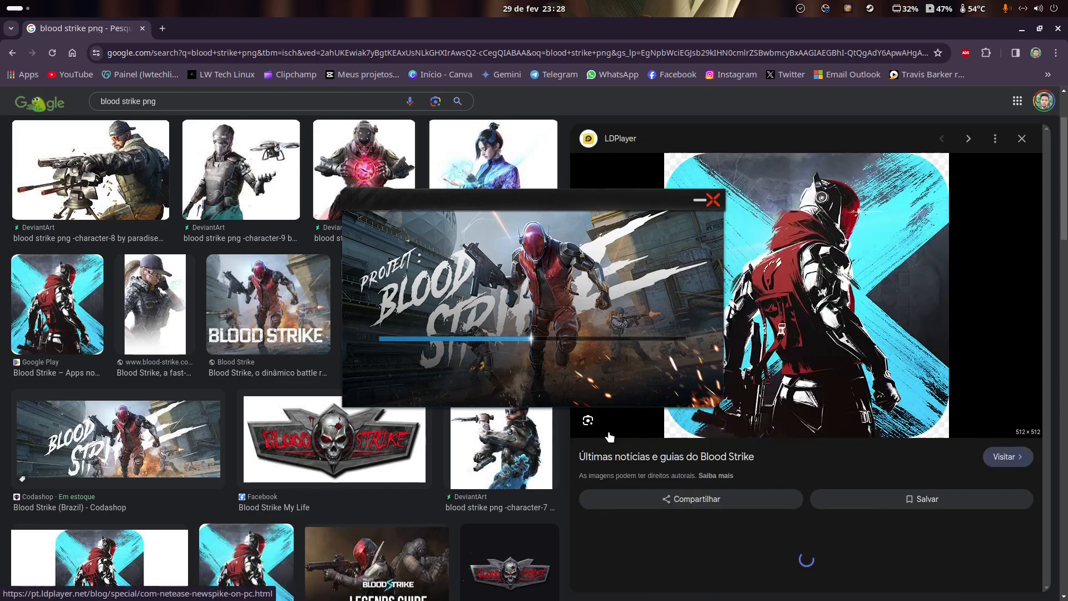
pyautogui.rightClick(837, 233)
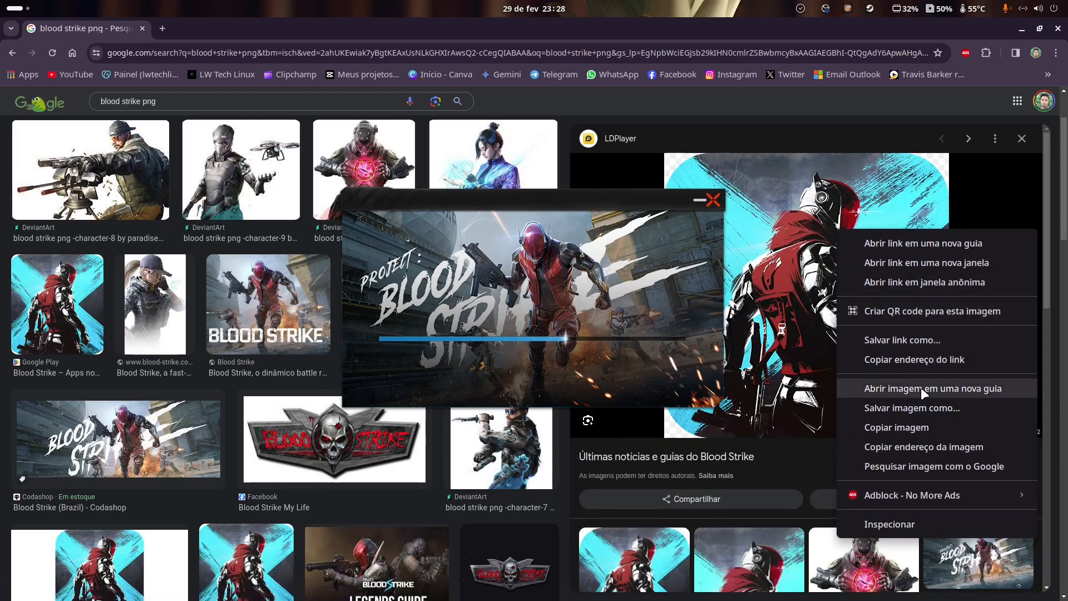
pyautogui.click(884, 407)
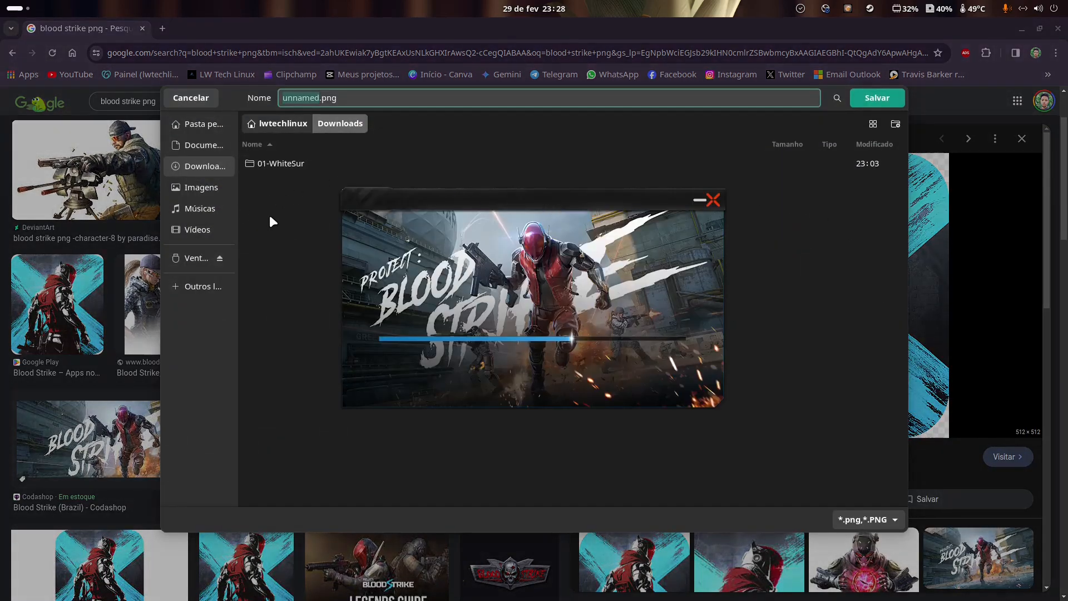
pyautogui.click(869, 98)
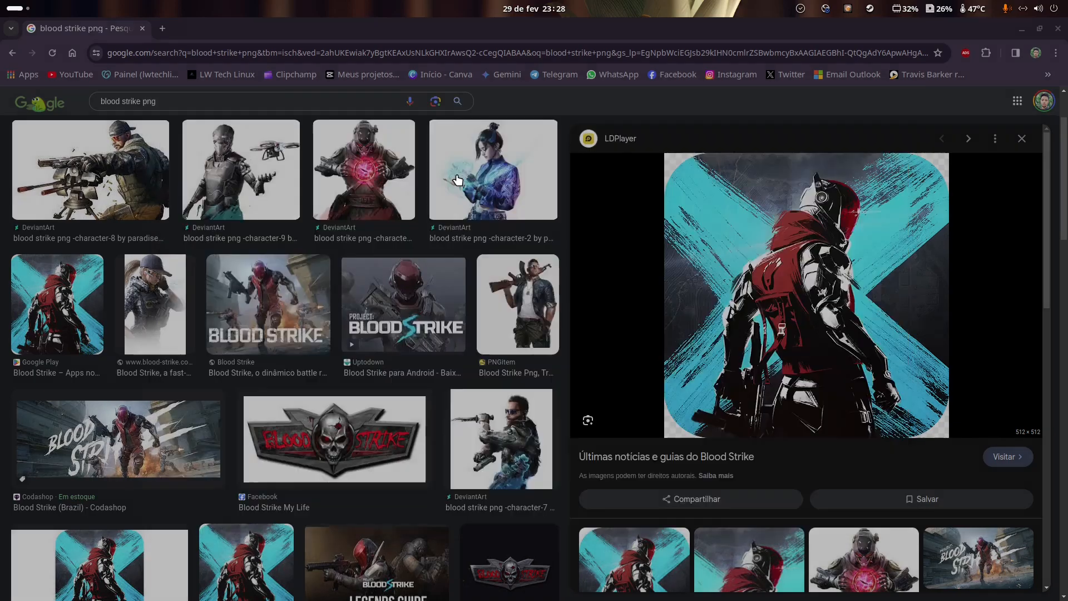
# Find the official Blood Strike banner image with the title lettering and save it to the Downloads folder as share.png.
pyautogui.scroll(-3, 789, 316)
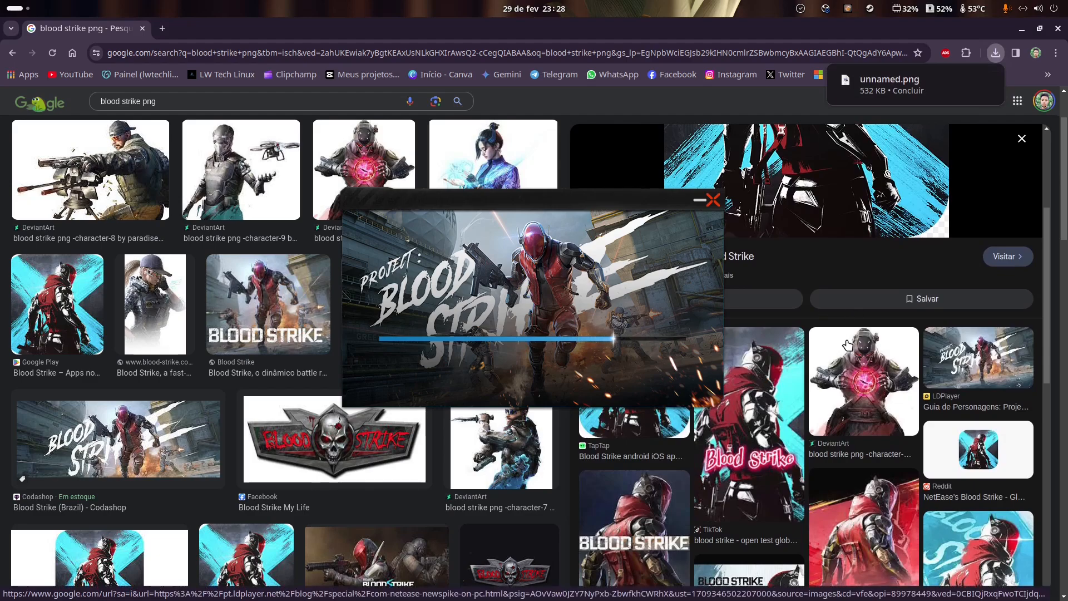
pyautogui.scroll(-2, 853, 345)
pyautogui.scroll(-5, 245, 341)
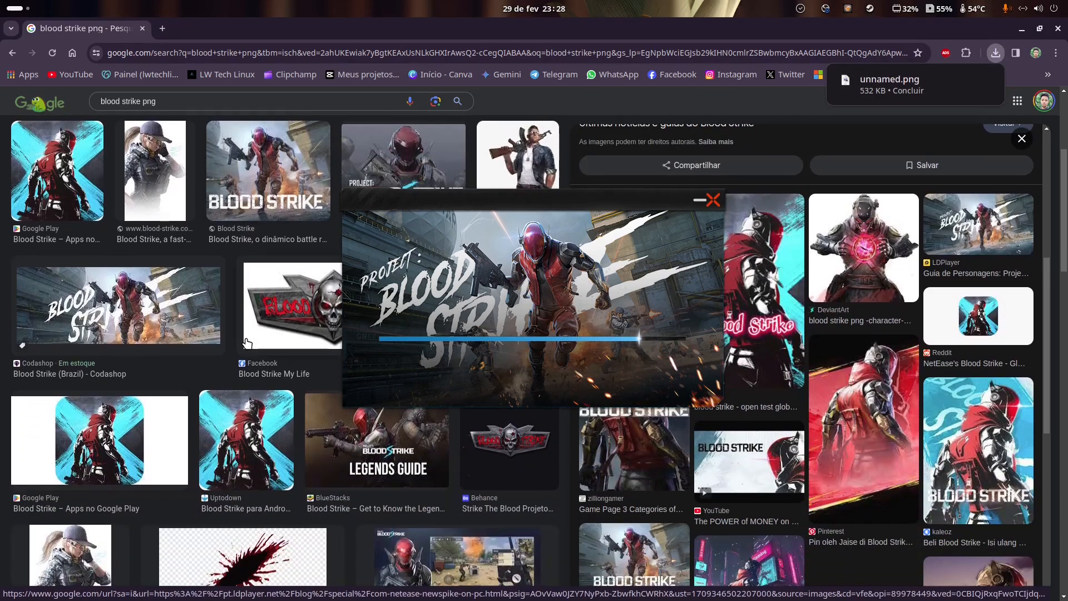
pyautogui.scroll(2, 247, 344)
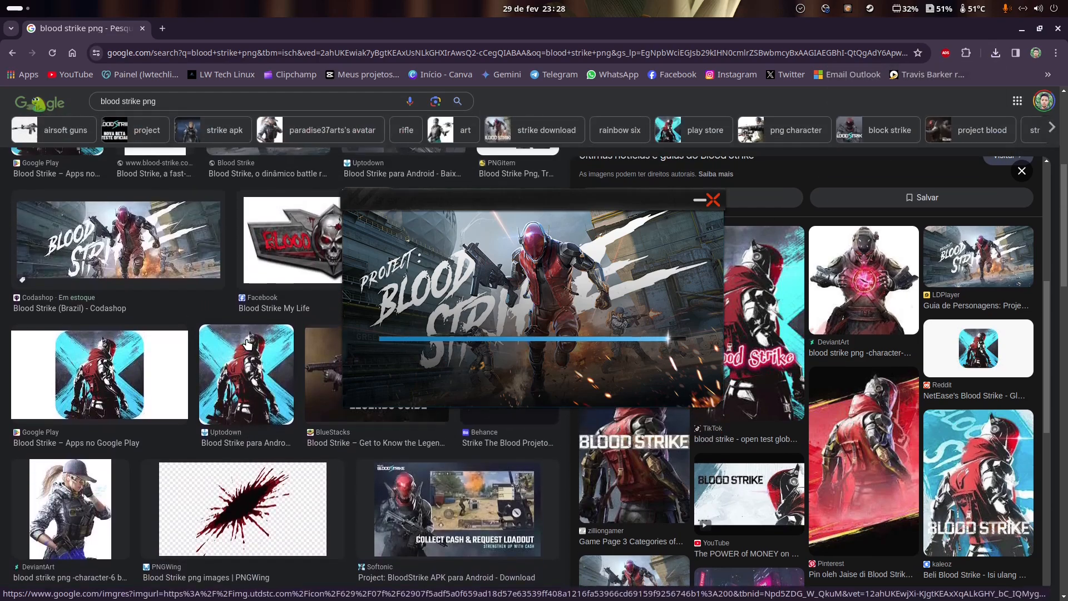
pyautogui.scroll(4, 248, 344)
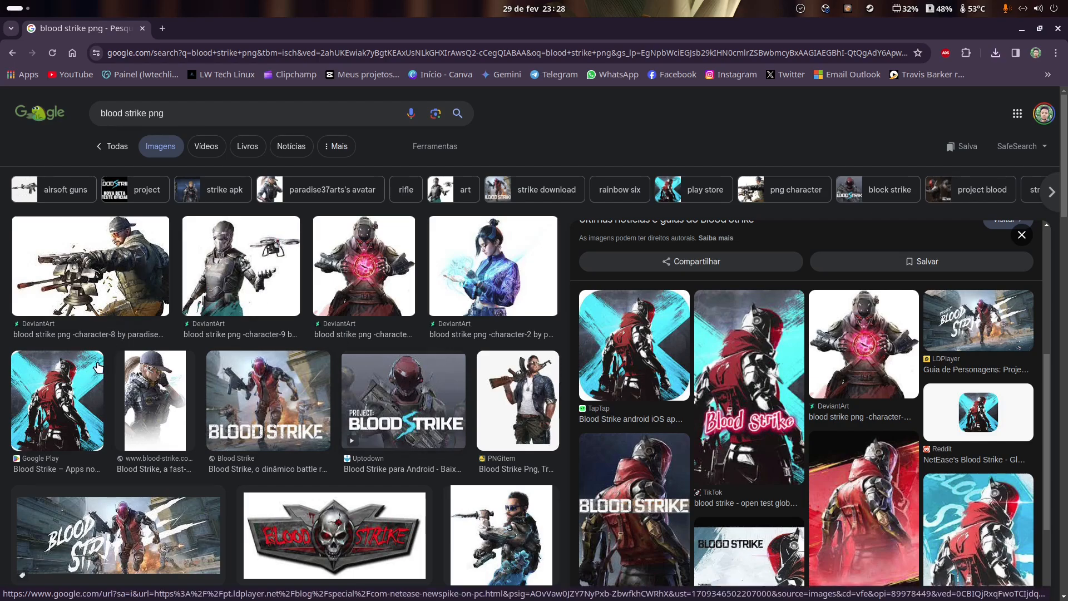
pyautogui.click(255, 392)
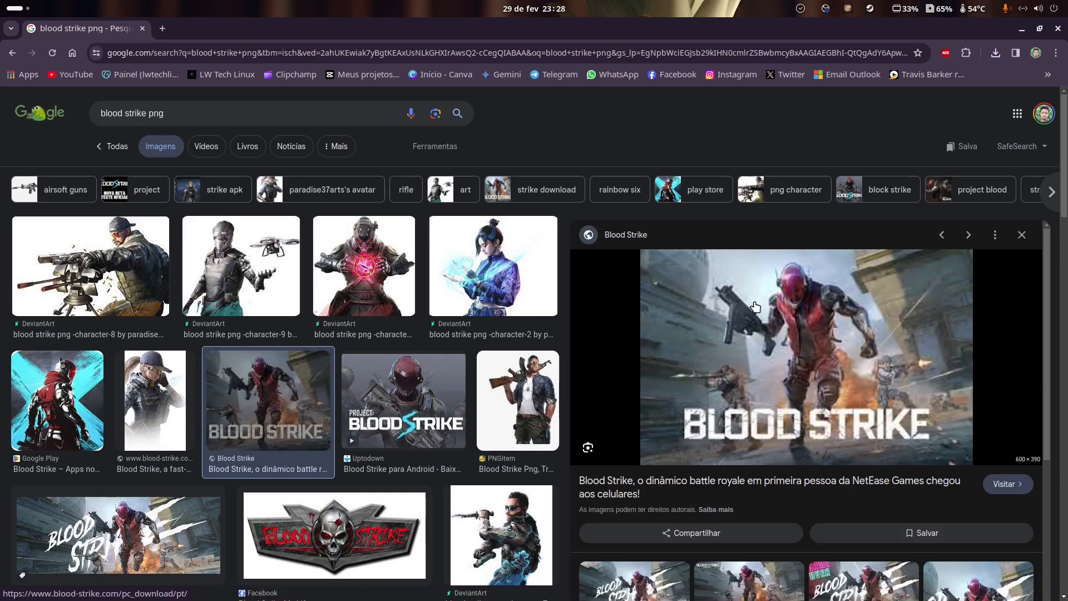
pyautogui.rightClick(780, 319)
pyautogui.click(848, 219)
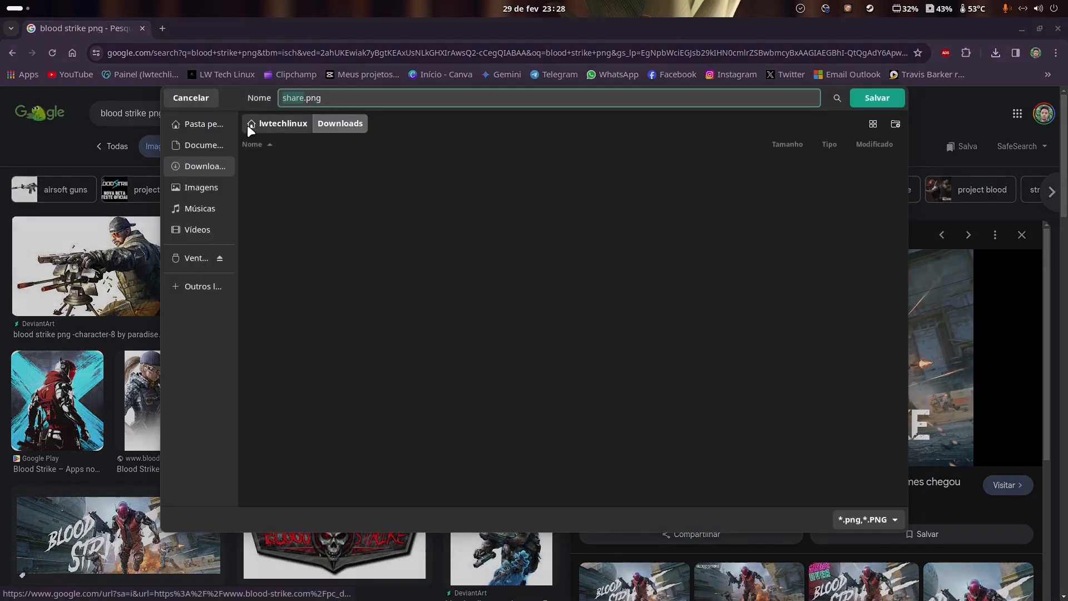
pyautogui.click(876, 97)
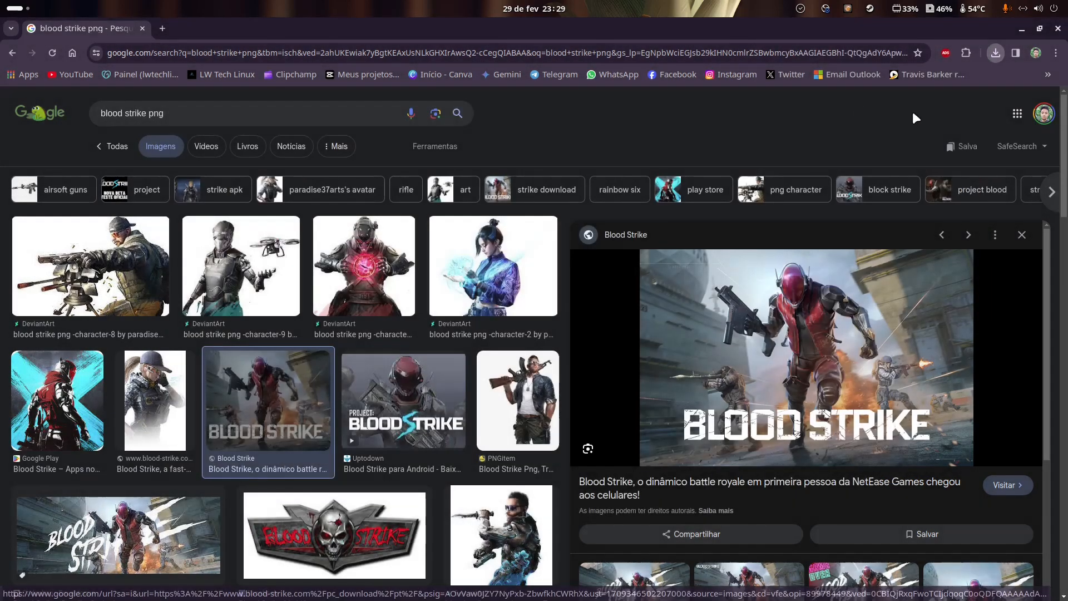
# Remove share.png and unnamed.png from Chrome's full download history and close the browser.
pyautogui.click(996, 54)
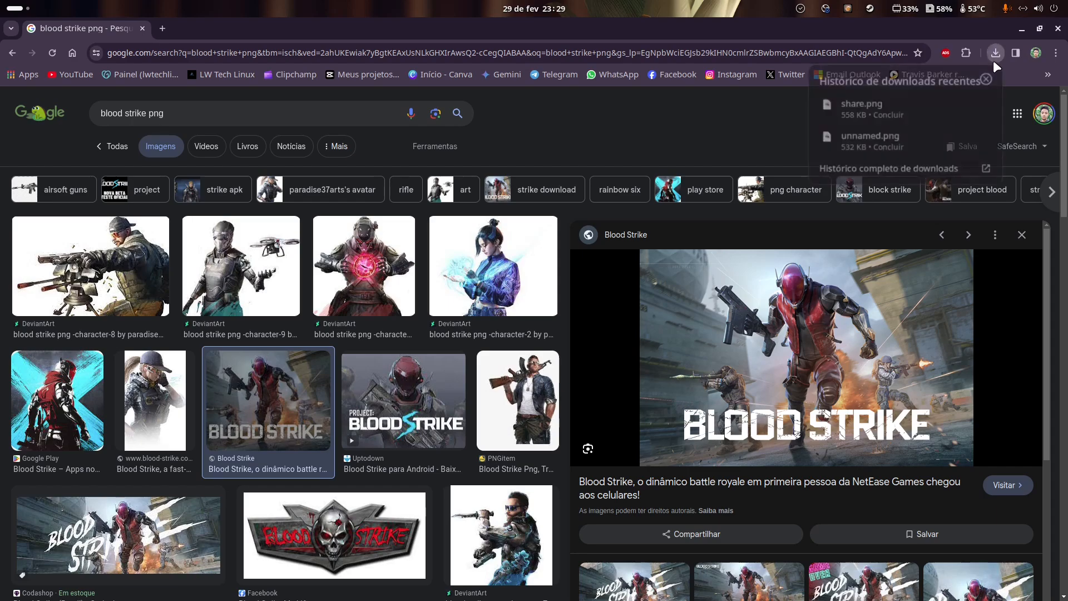
pyautogui.click(868, 170)
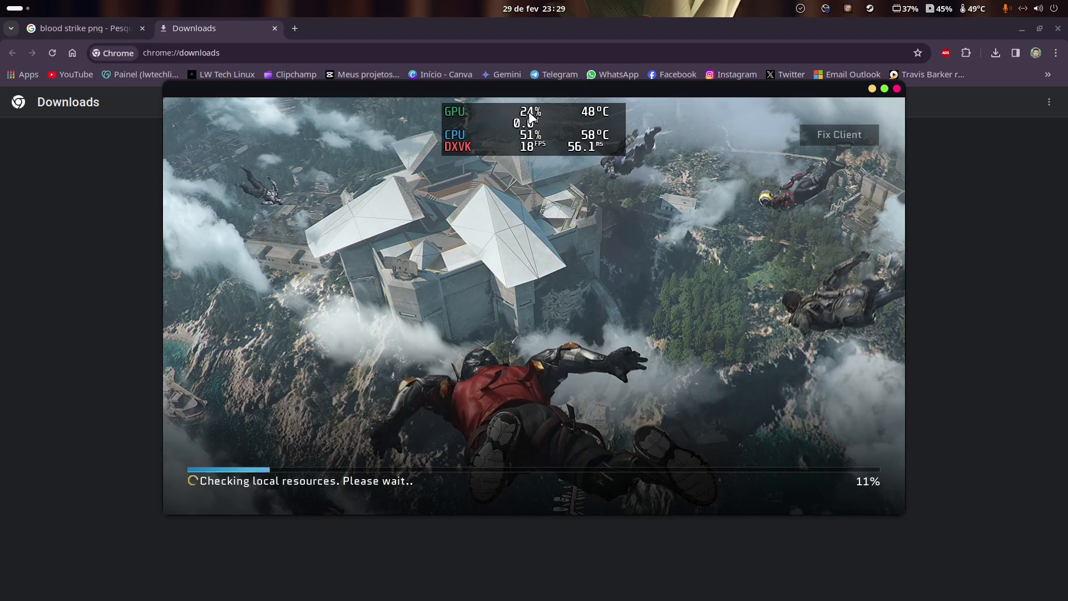
pyautogui.click(208, 25)
pyautogui.click(703, 172)
pyautogui.click(703, 171)
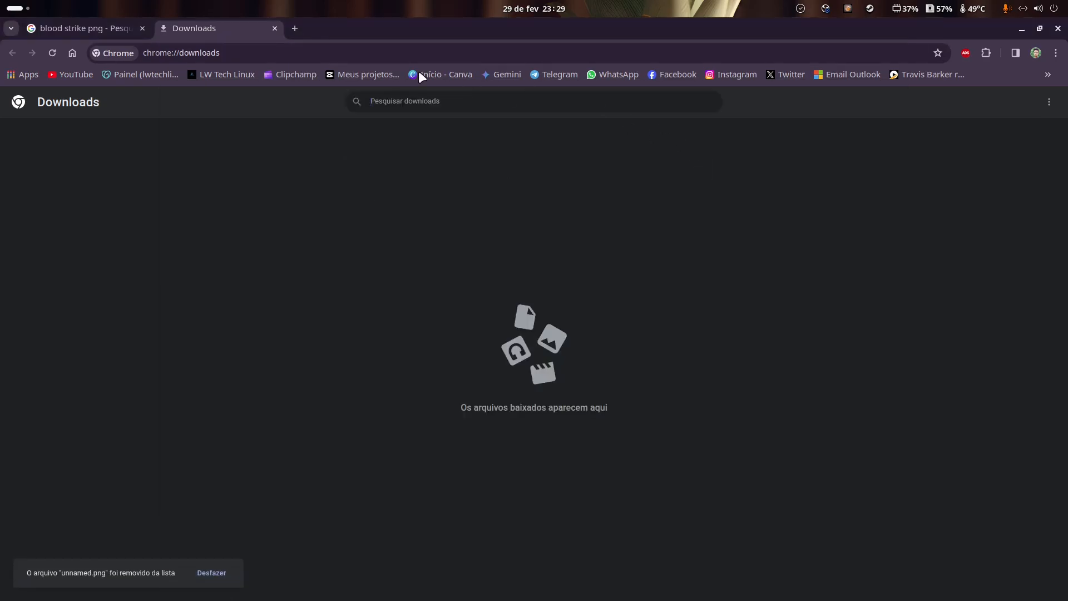
pyautogui.click(275, 28)
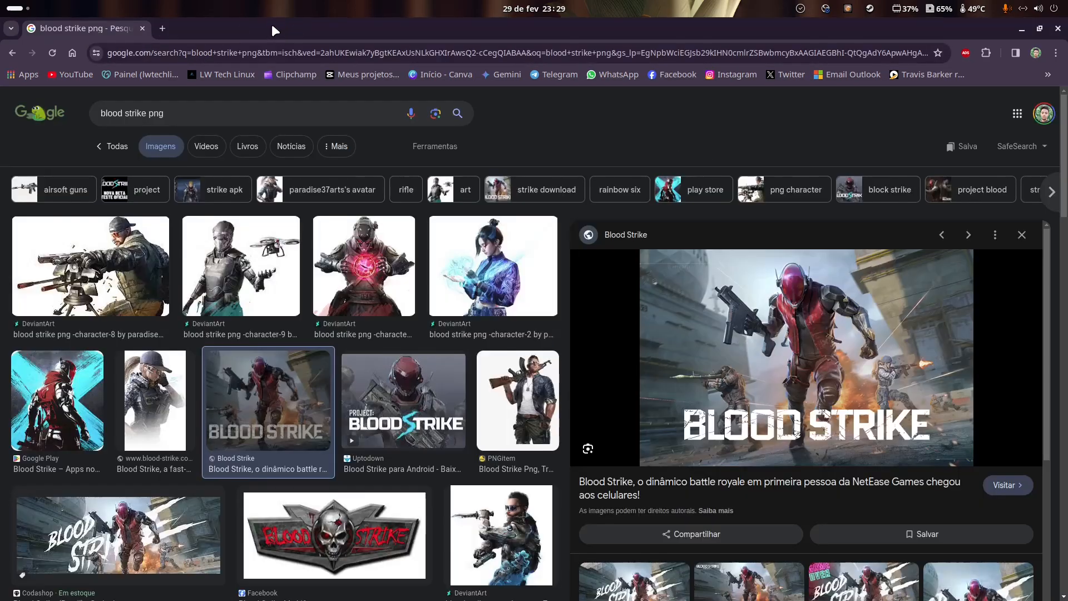
pyautogui.click(141, 26)
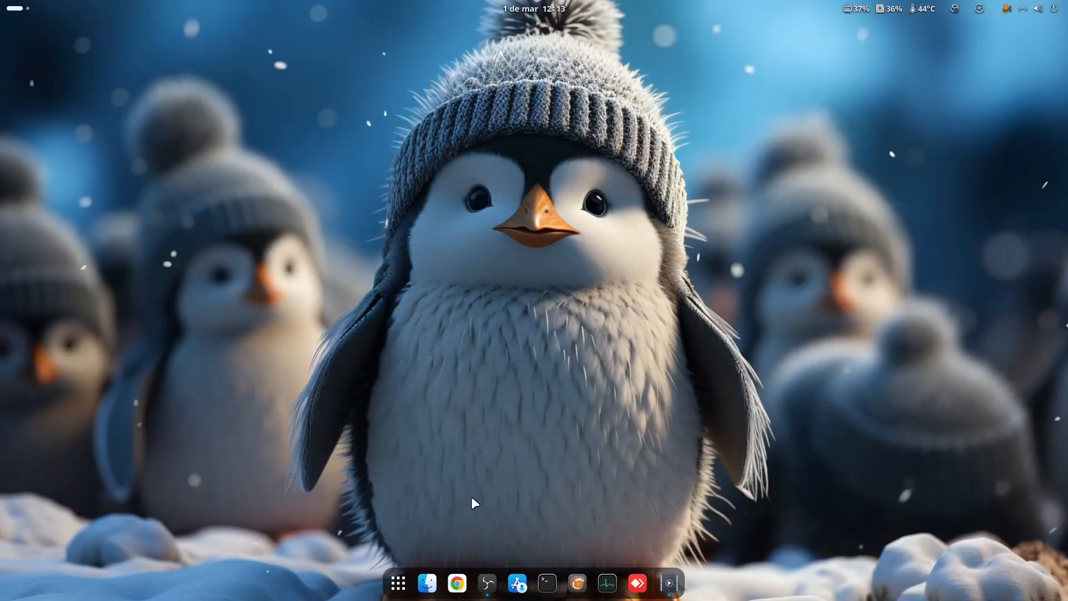
# Open the software manager and search its packages for "nvidia 545".
pyautogui.click(517, 583)
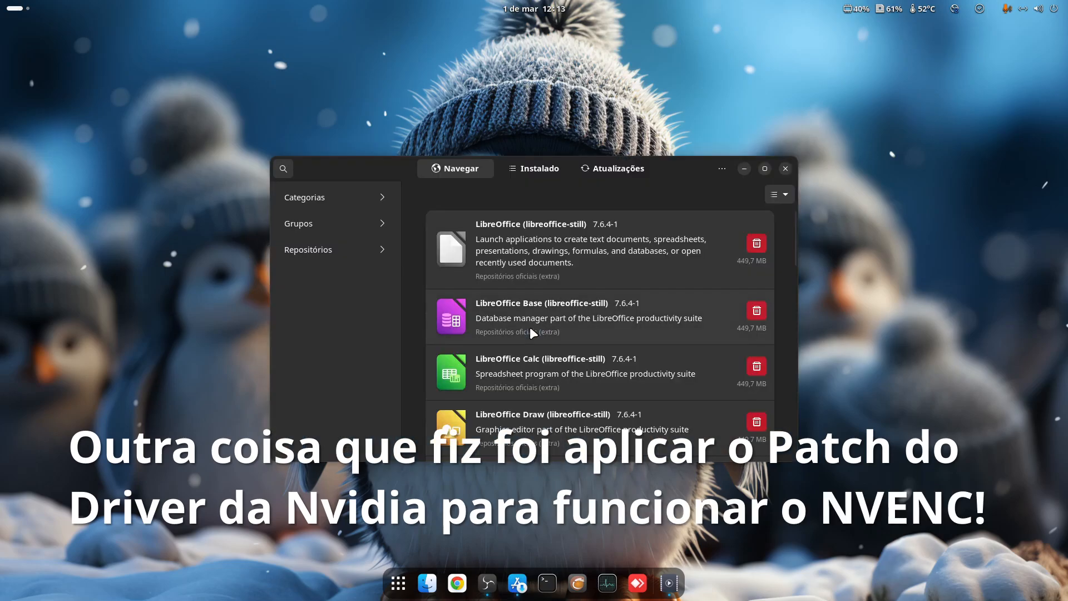
pyautogui.click(283, 168)
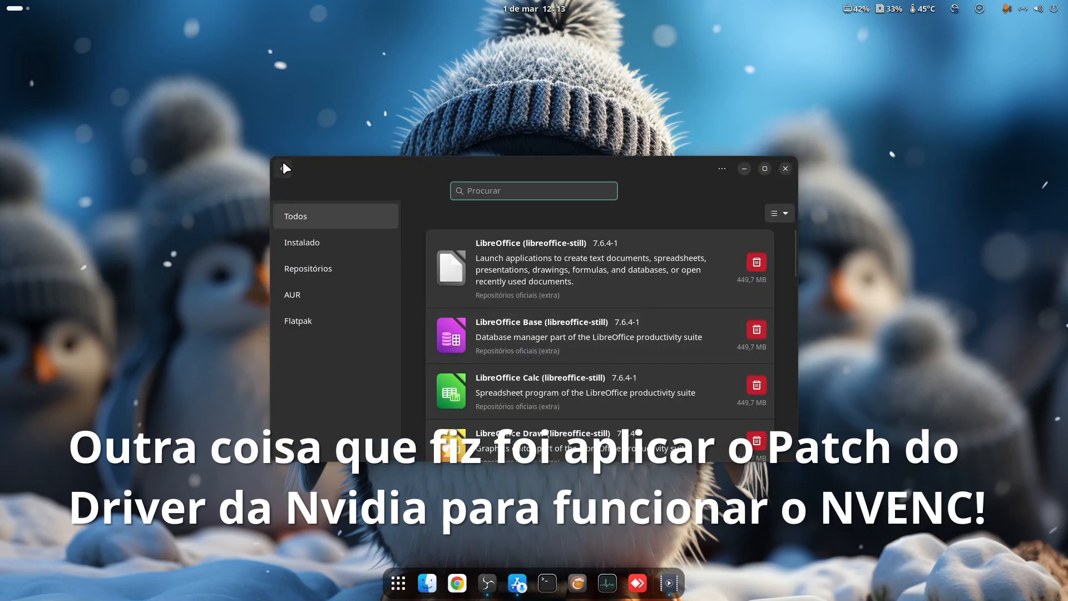
pyautogui.write('nvidia')
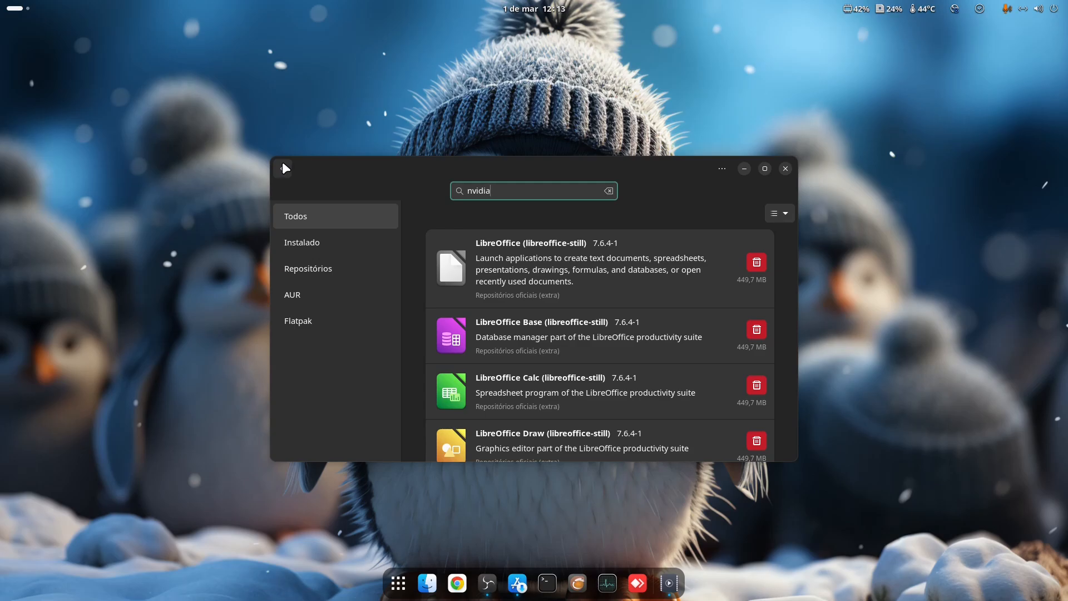
pyautogui.write(' 545')
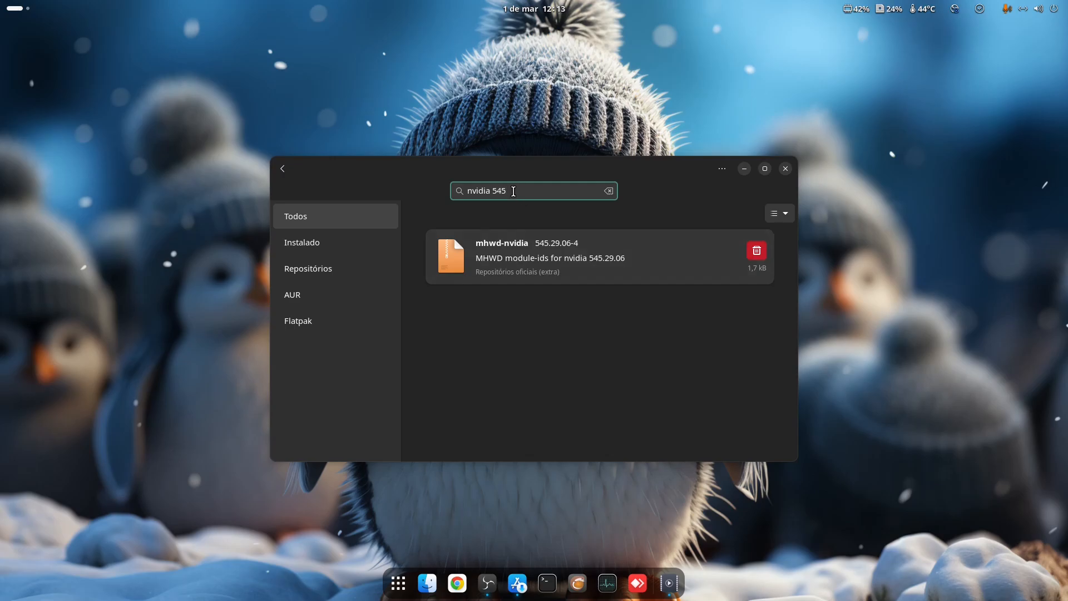
# Change the package search to "nvidia nvenc" to look for the NVENC driver patch.
pyautogui.press('BackSpace')
pyautogui.press('BackSpace')
pyautogui.press('BackSpace')
pyautogui.write('nvenc')
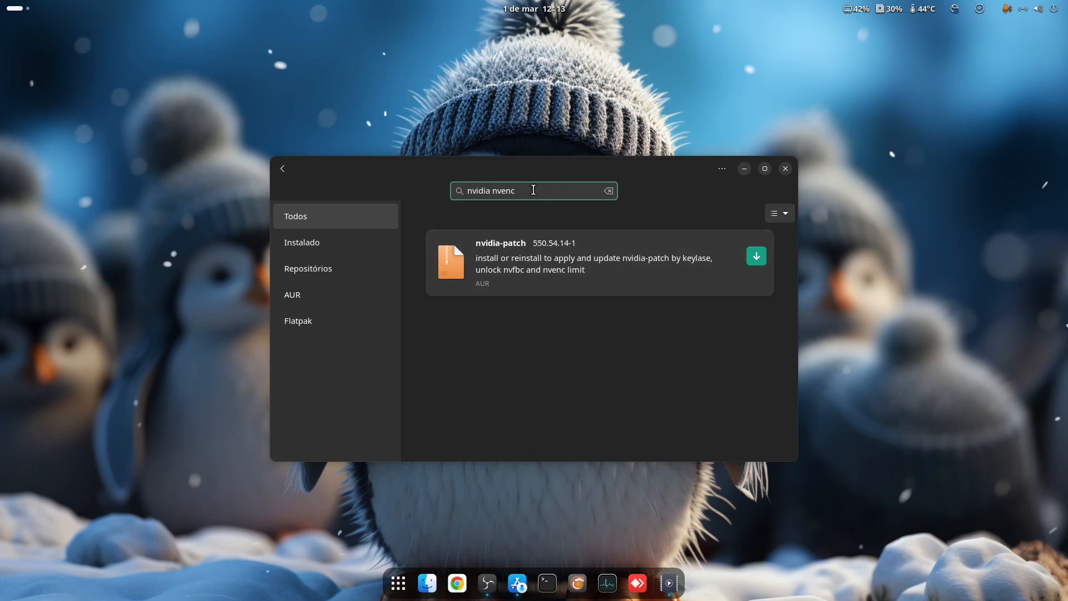
# Shorten the package search to "nvidia", review the NVIDIA driver packages, and close the software manager.
pyautogui.press('BackSpace')
pyautogui.press('BackSpace')
pyautogui.press('BackSpace')
pyautogui.press('BackSpace')
pyautogui.press('BackSpace')
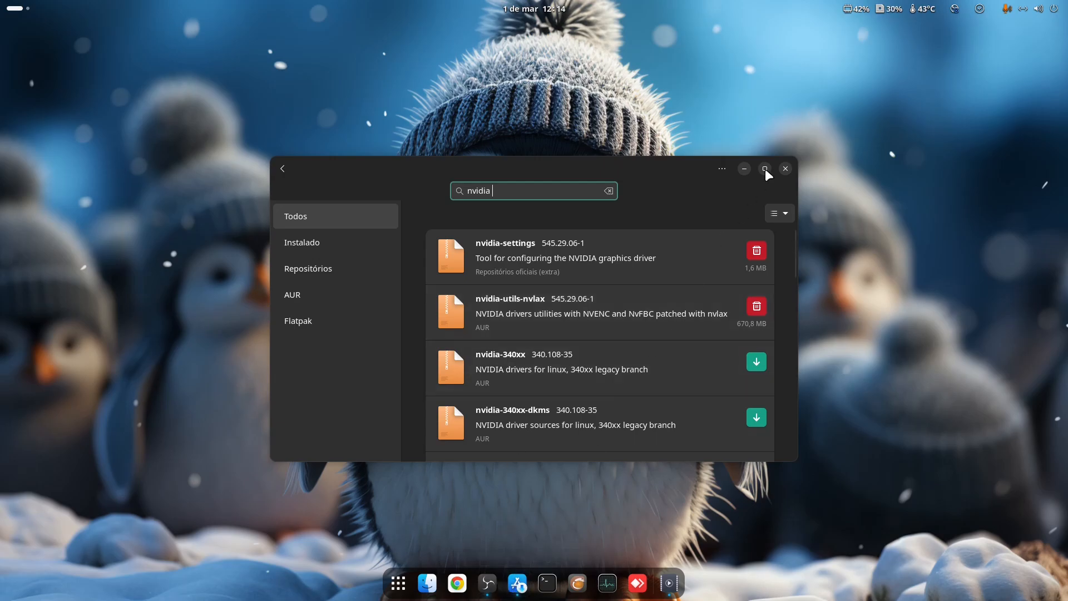
pyautogui.click(784, 168)
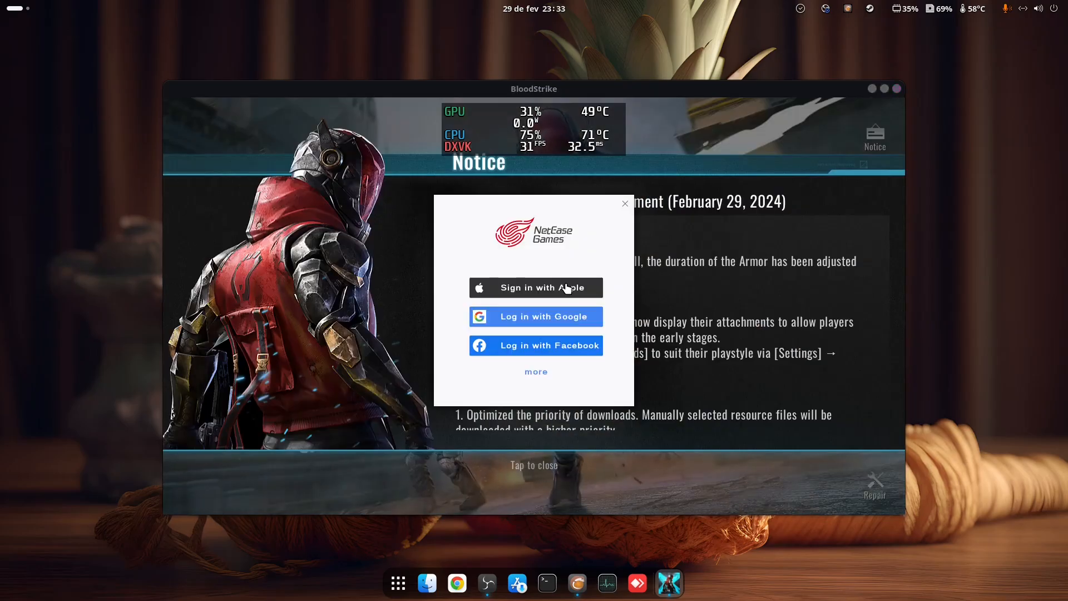
# Log in to Blood Strike with Google by opening the copied sign-in link in Chrome, choosing the Google account, and closing the browser.
pyautogui.click(548, 318)
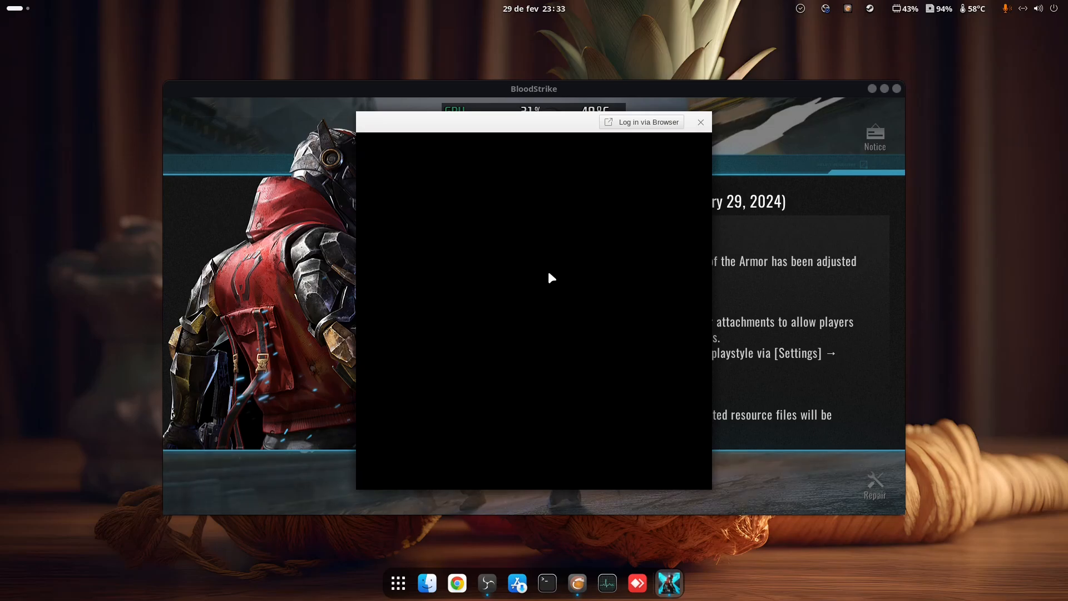
pyautogui.click(627, 123)
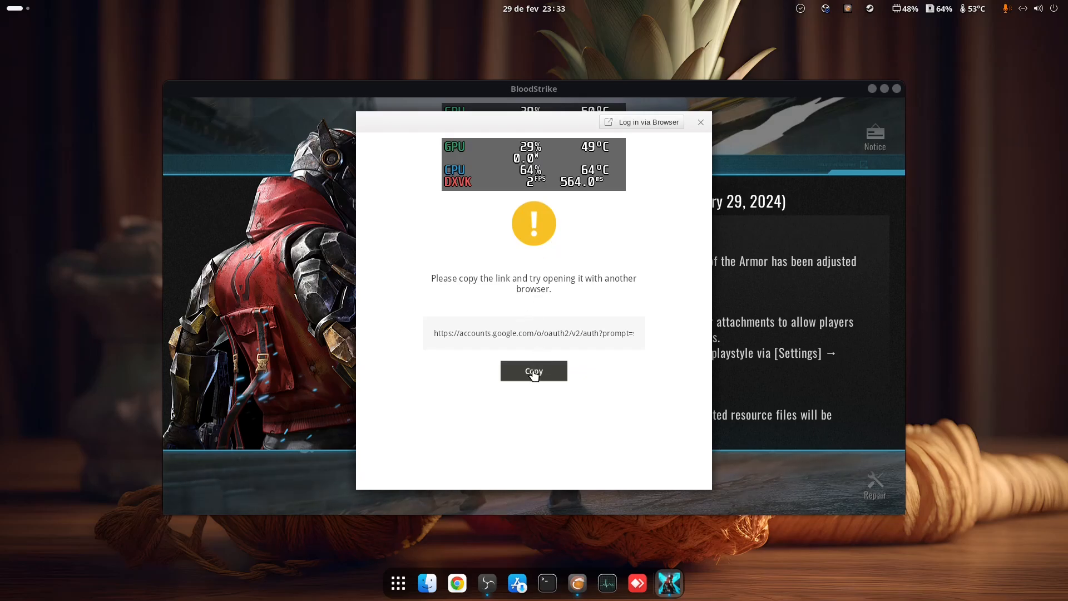
pyautogui.click(457, 583)
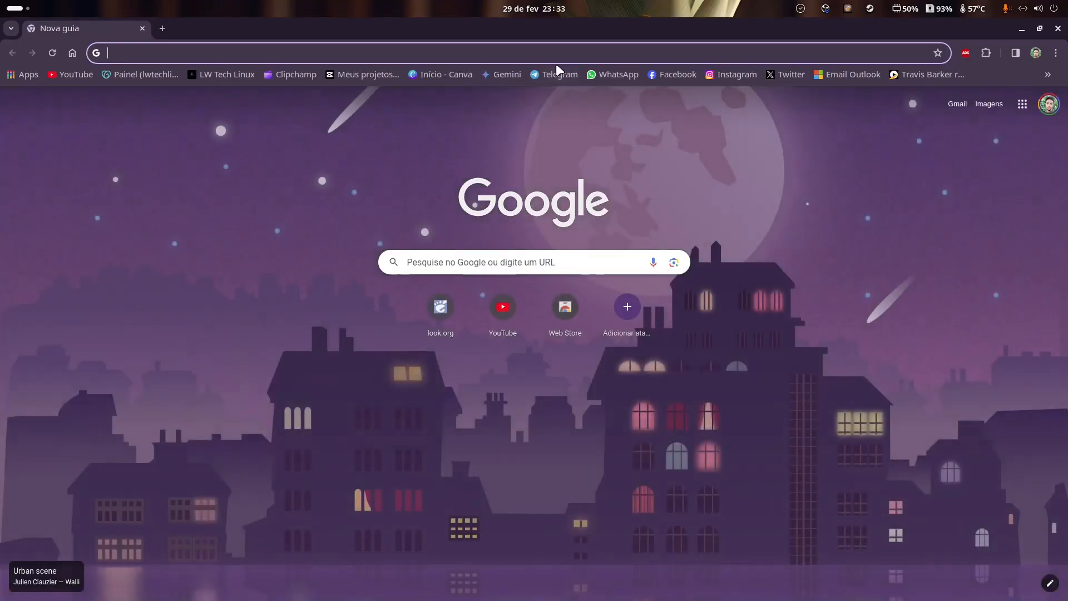
pyautogui.rightClick(557, 48)
pyautogui.click(606, 148)
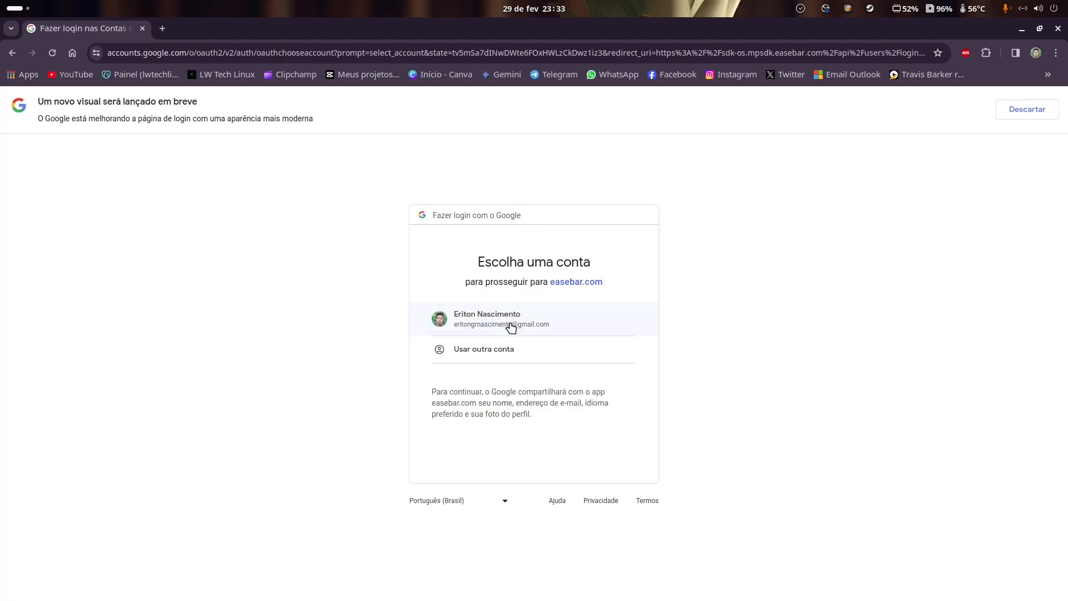
pyautogui.click(508, 324)
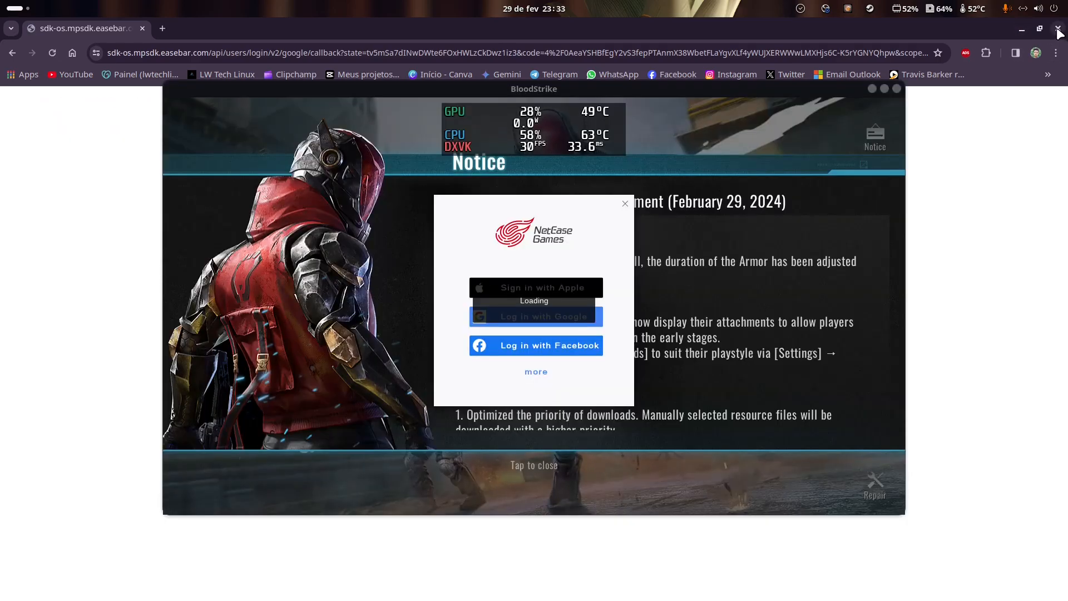
pyautogui.click(1056, 30)
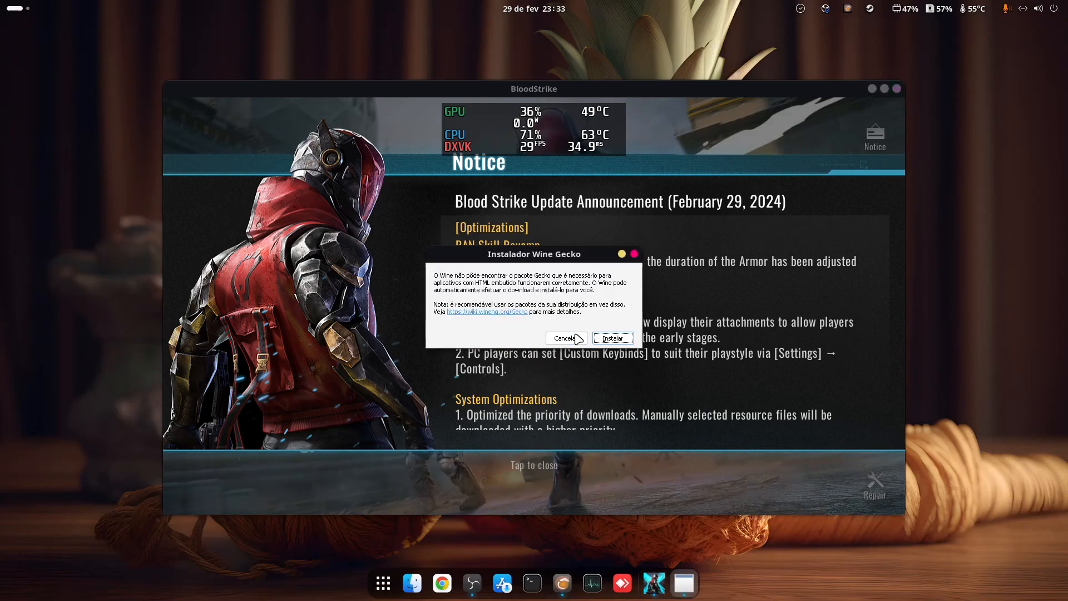
# Clear the game's startup prompts by installing Wine Gecko, agreeing to the NetEase terms, and closing the update notice.
pyautogui.click(609, 338)
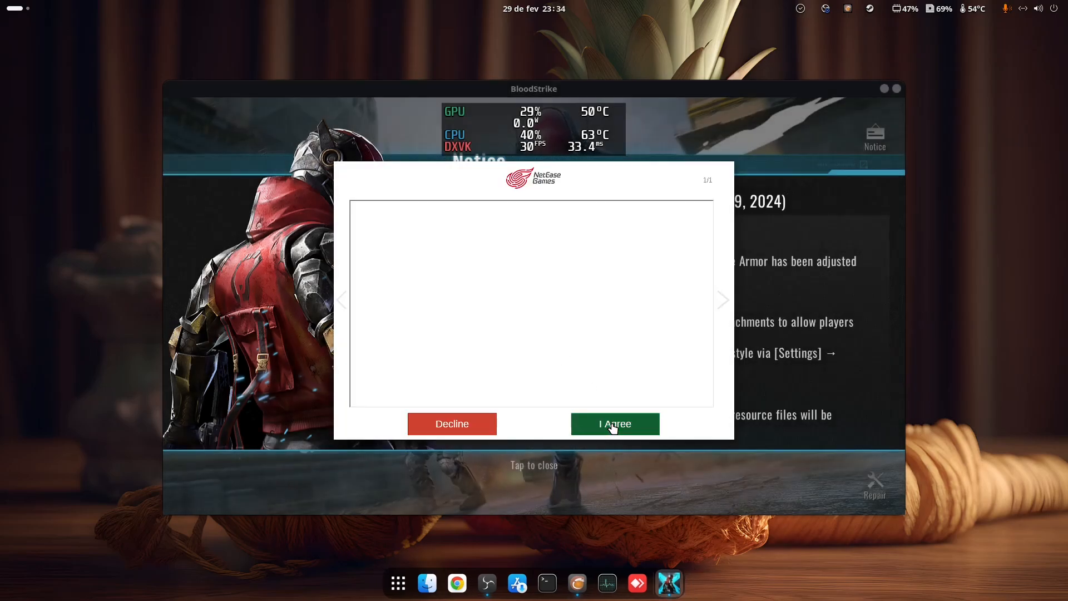
pyautogui.click(612, 428)
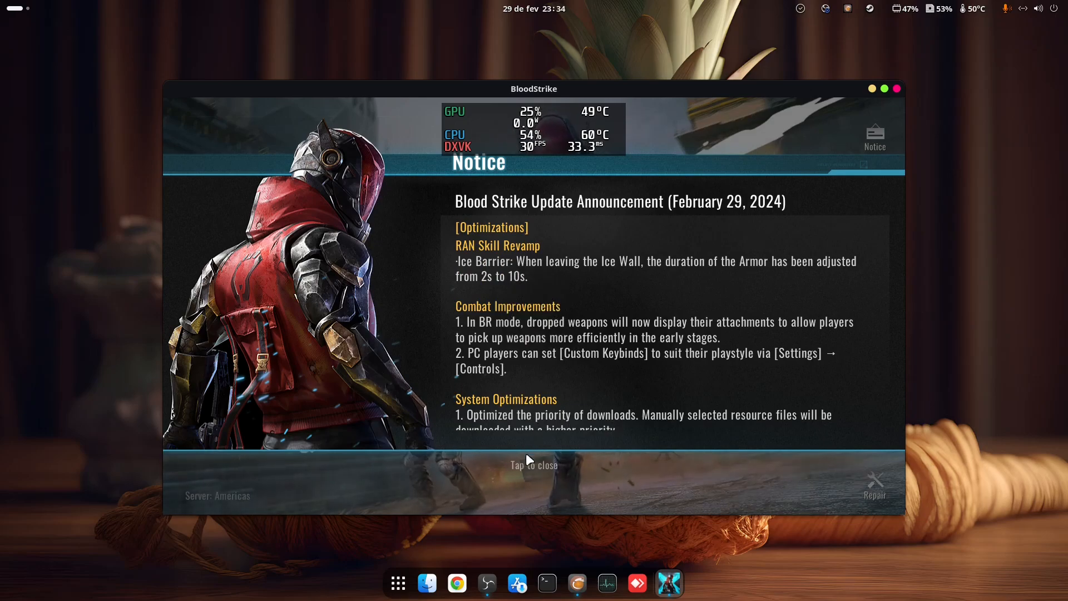
pyautogui.click(535, 465)
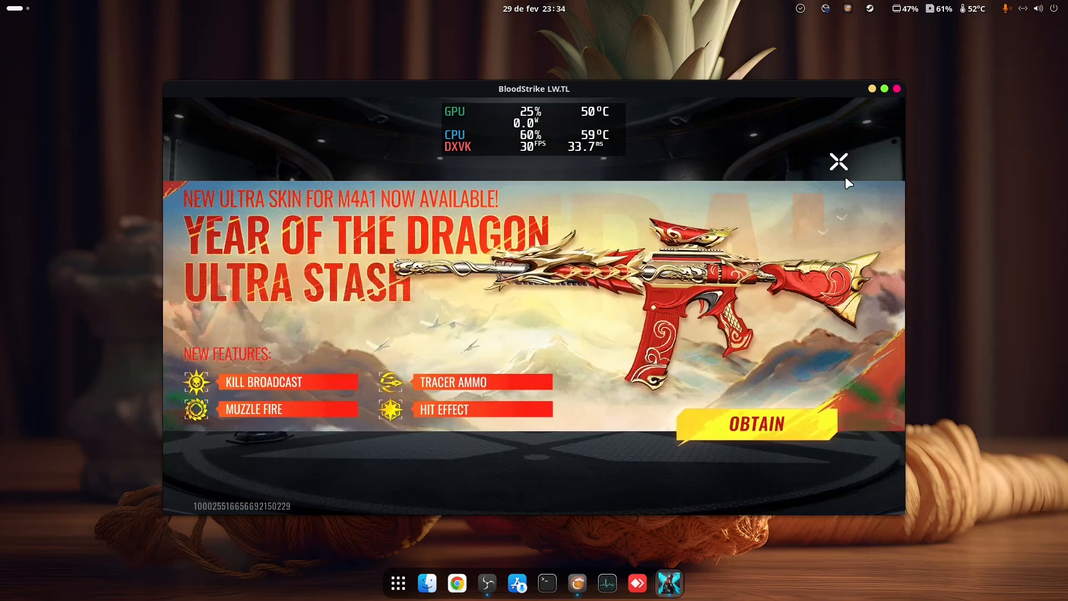
# Dismiss the Year of the Dragon promotion and lower the Master Volume in the game's audio settings.
pyautogui.click(840, 162)
pyautogui.click(837, 163)
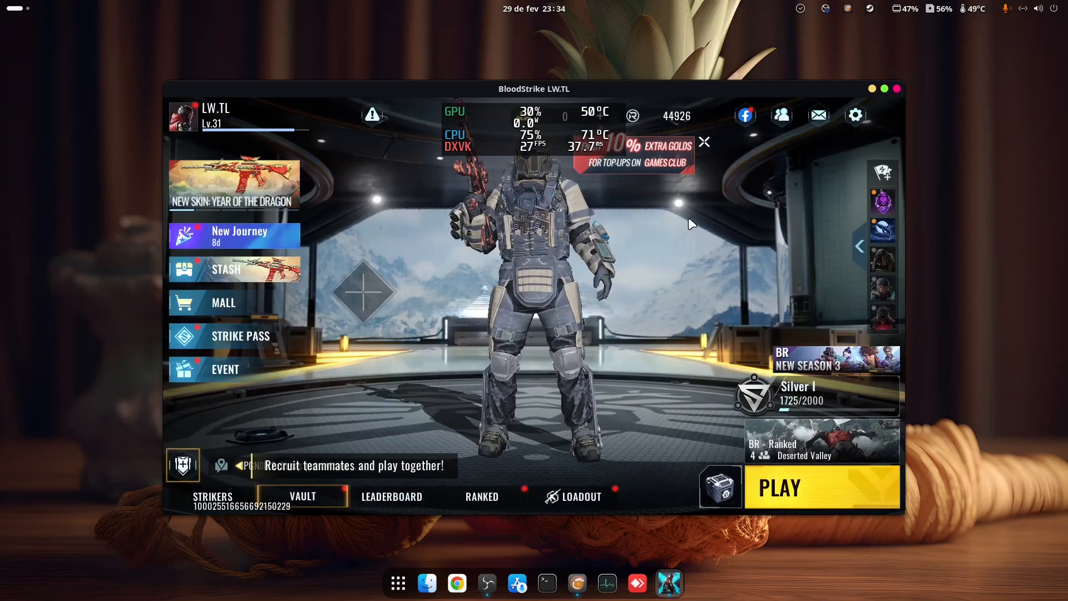
pyautogui.click(855, 114)
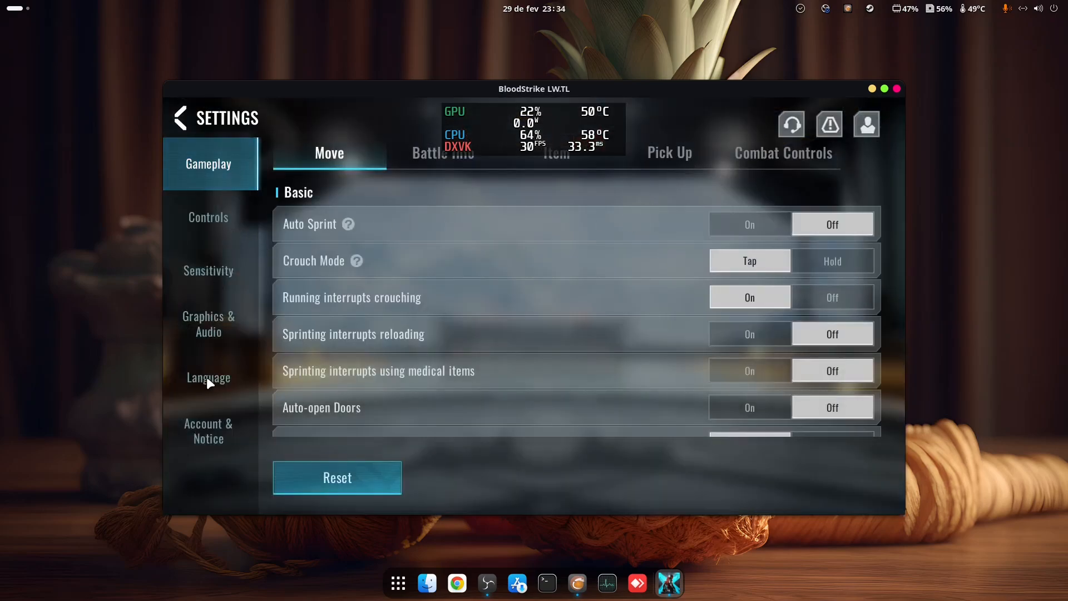
pyautogui.click(204, 325)
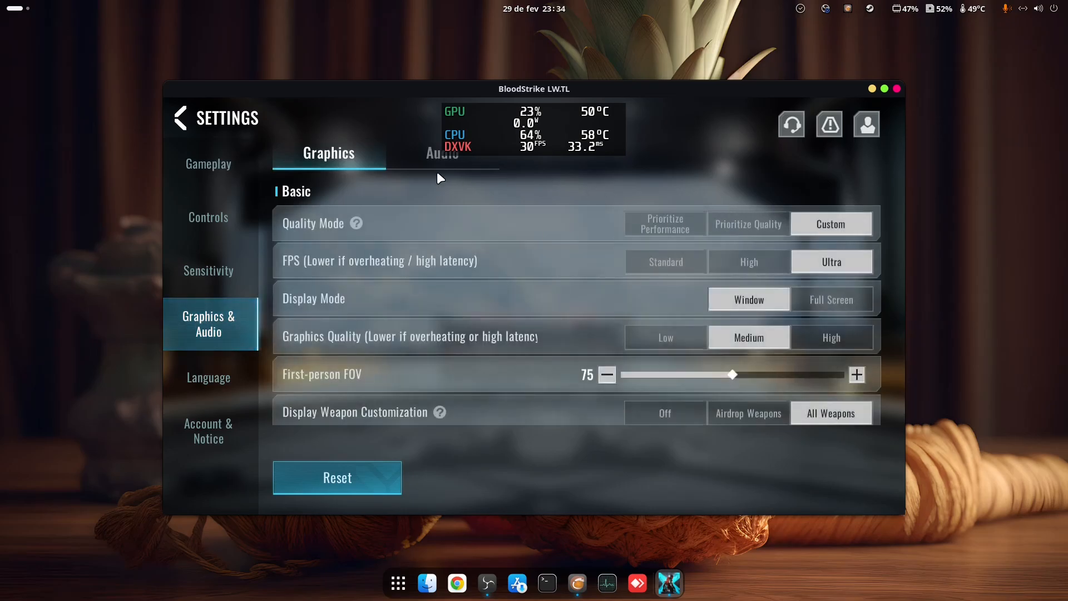
pyautogui.click(428, 155)
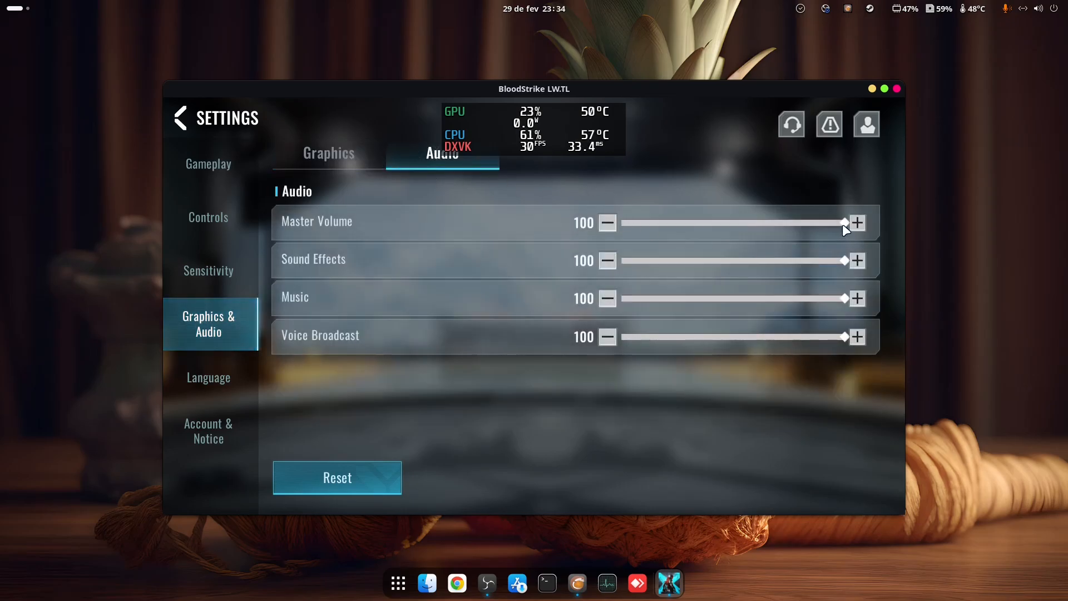
pyautogui.moveTo(843, 225); pyautogui.dragTo(735, 225)
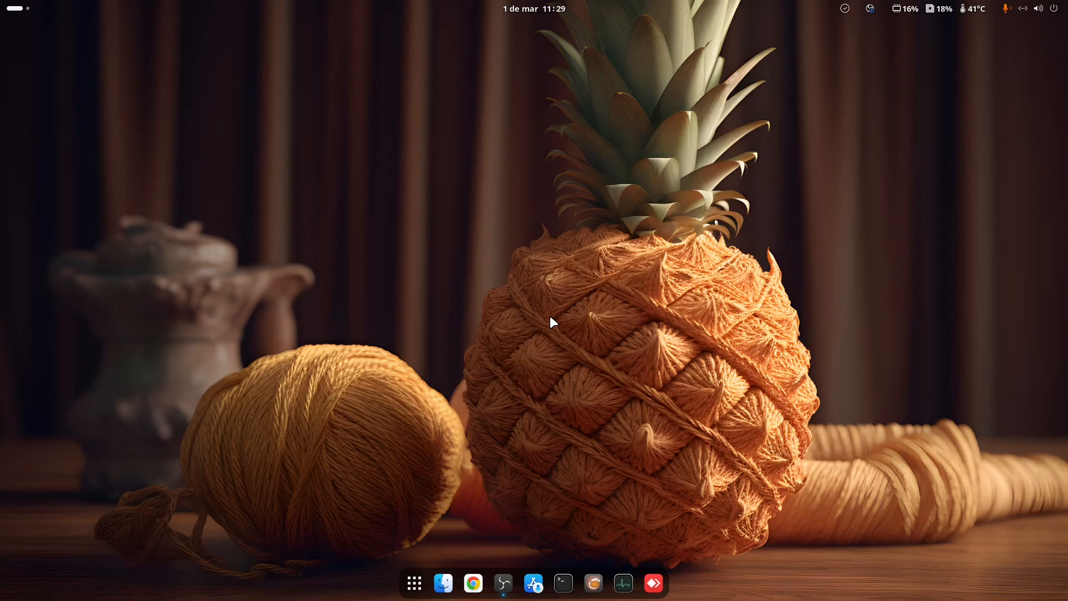
# Open the Arquivos file manager and the Ajustes app, and arrange their windows side by side to compare their title bars.
pyautogui.click(443, 582)
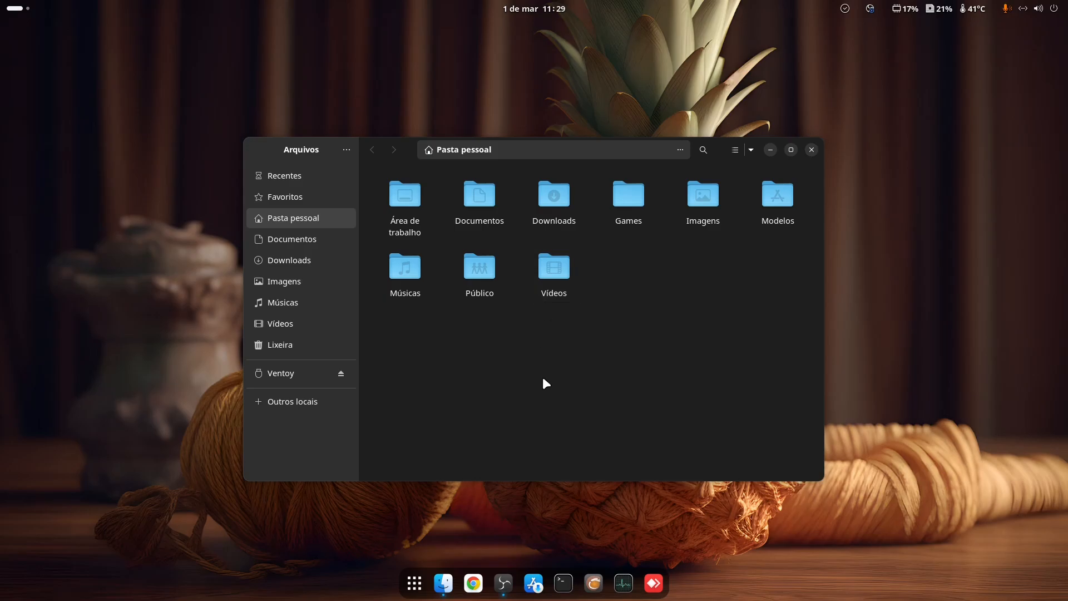
pyautogui.click(416, 585)
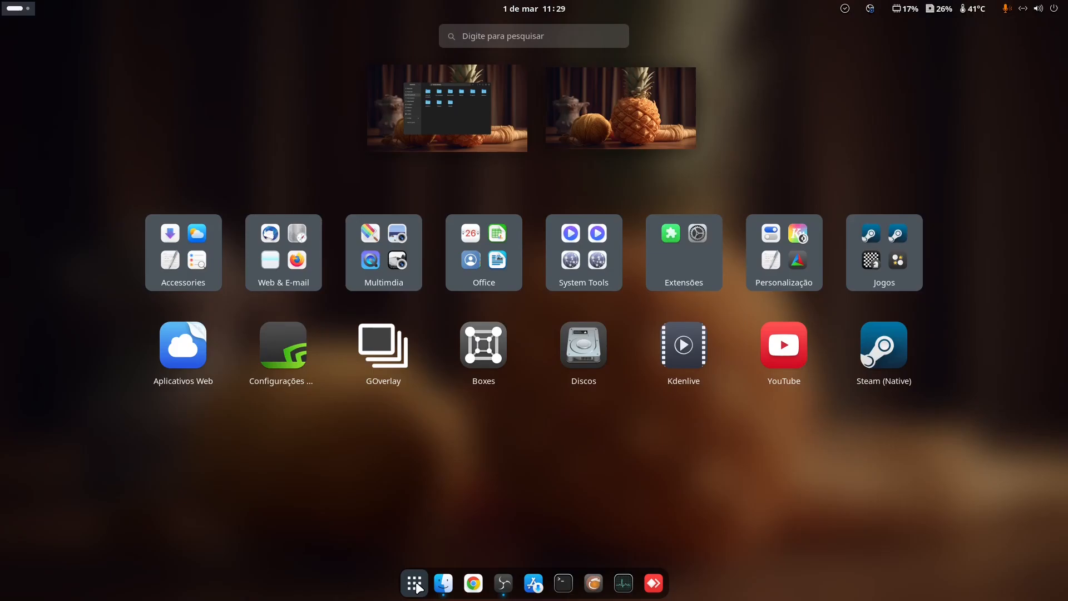
pyautogui.write('ajust')
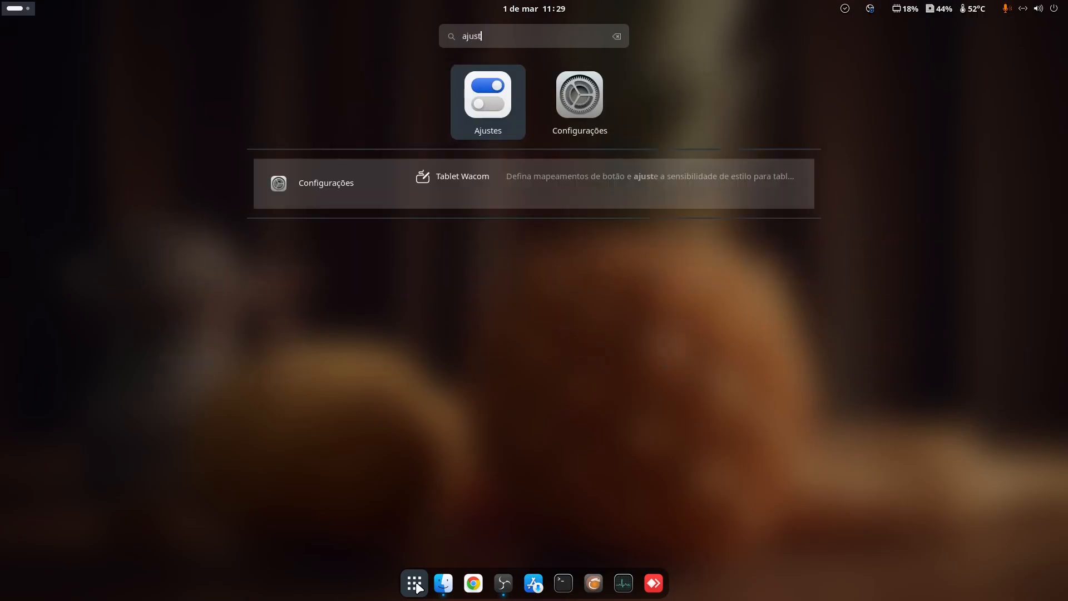
pyautogui.click(474, 124)
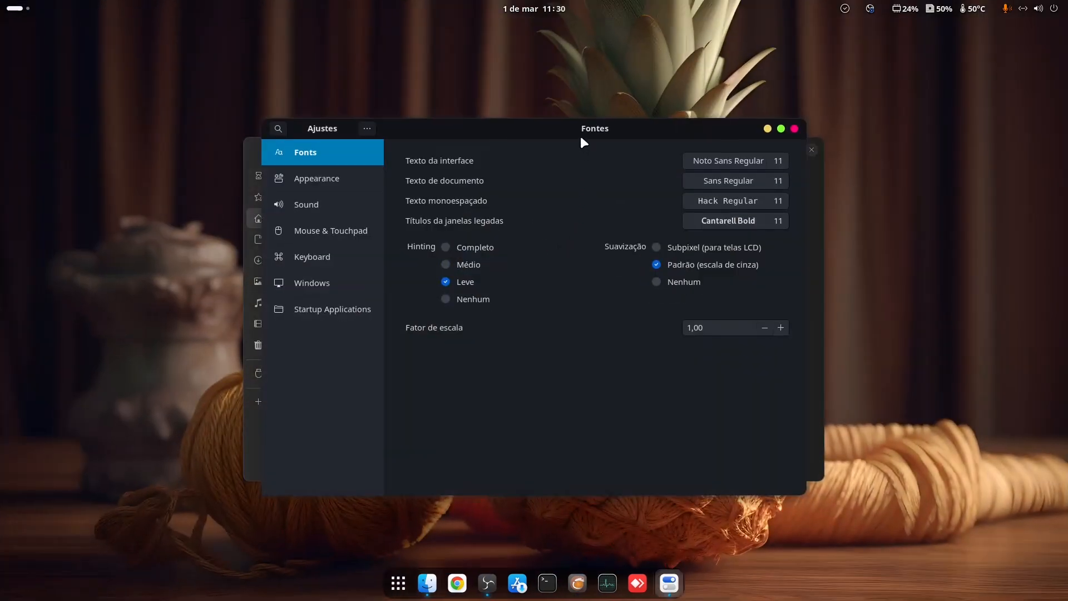
pyautogui.moveTo(580, 137); pyautogui.dragTo(819, 132)
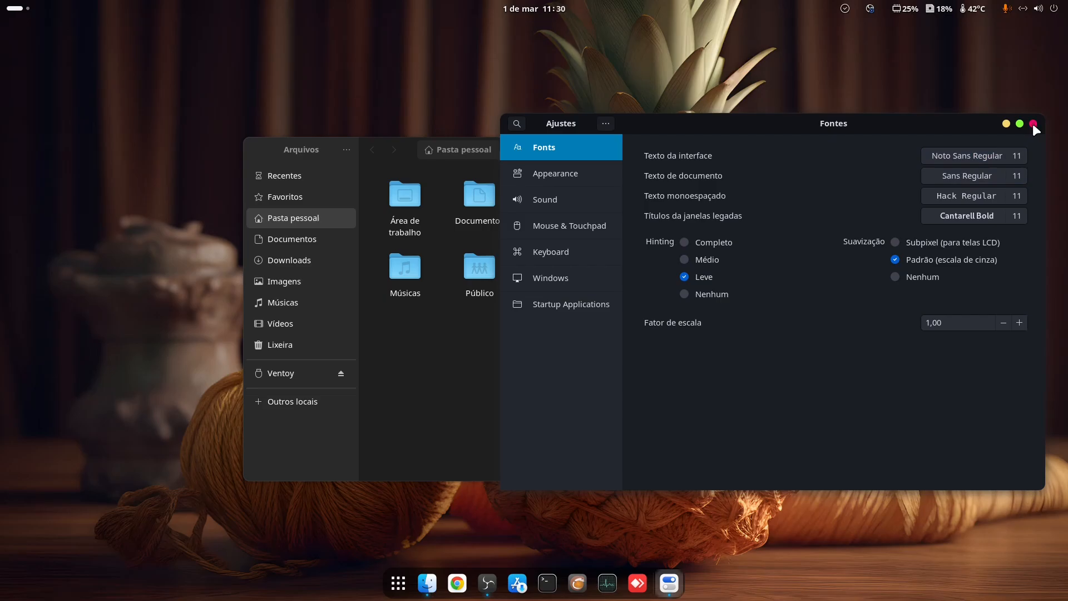
pyautogui.click(403, 148)
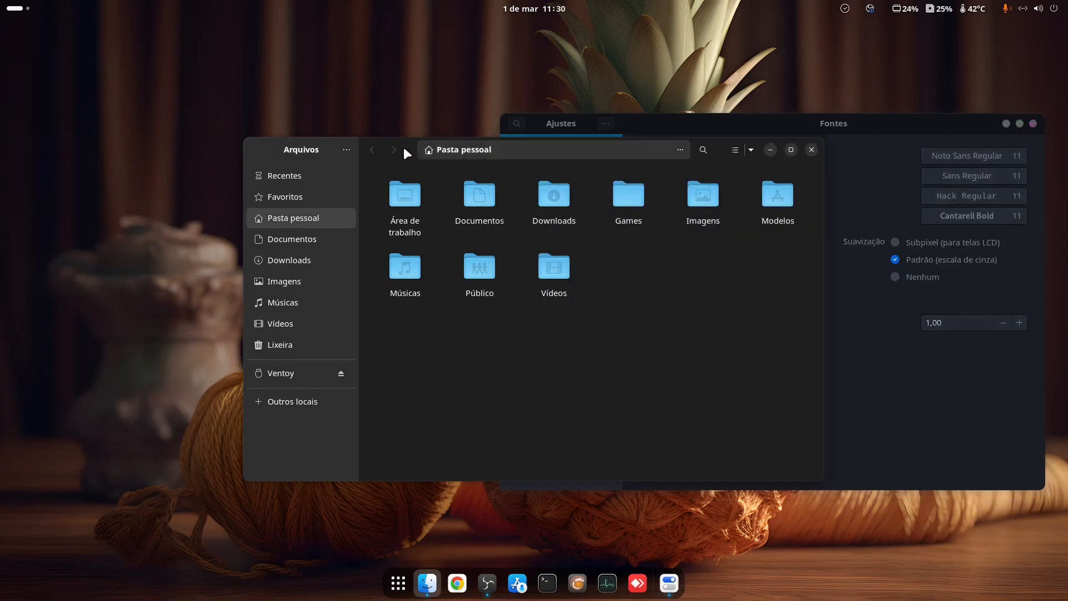
pyautogui.moveTo(719, 148); pyautogui.dragTo(520, 155)
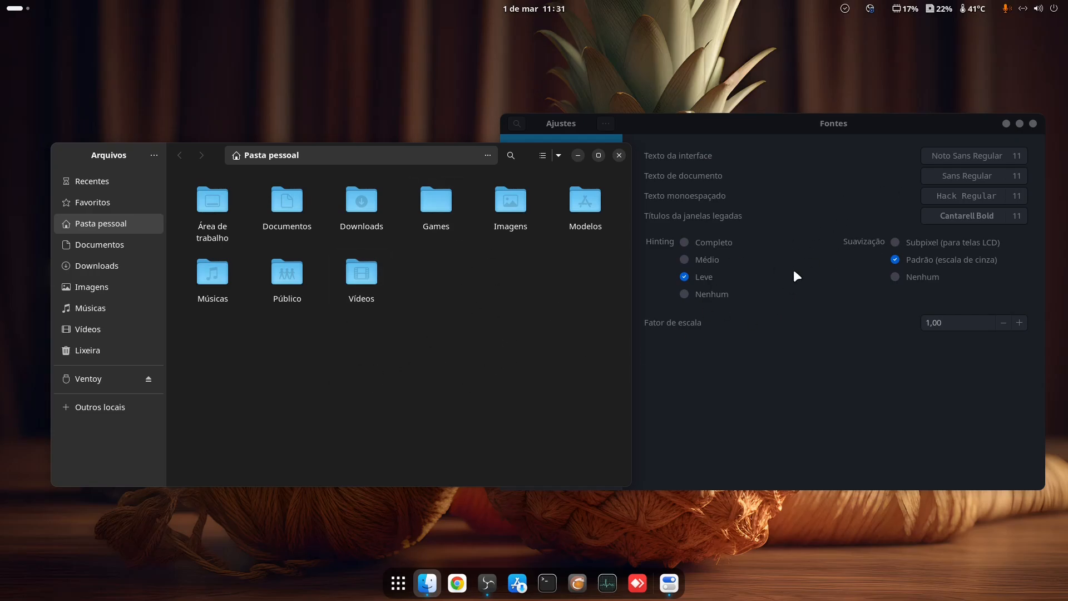
# Compare the two windows' title bars in focus, close the Arquivos window, and move Ajustes toward the centre before minimizing it.
pyautogui.click(813, 124)
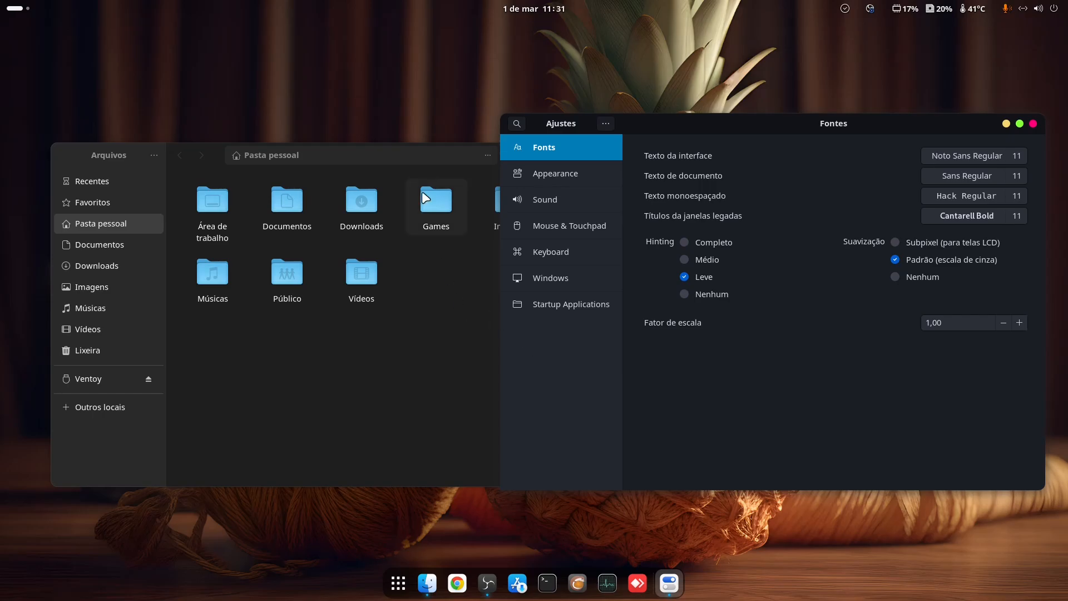
pyautogui.click(210, 159)
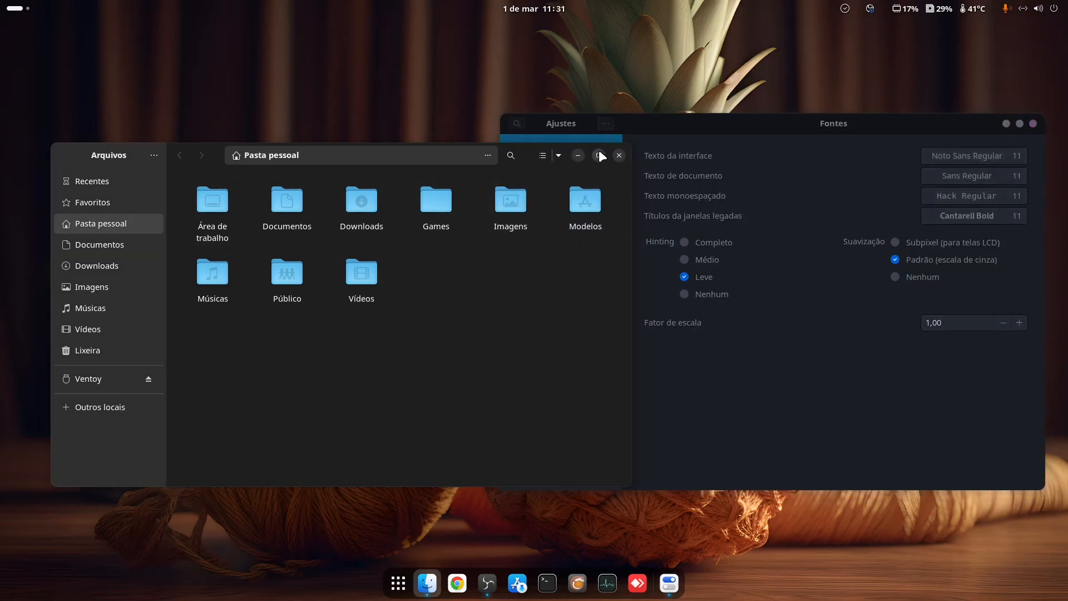
pyautogui.click(618, 155)
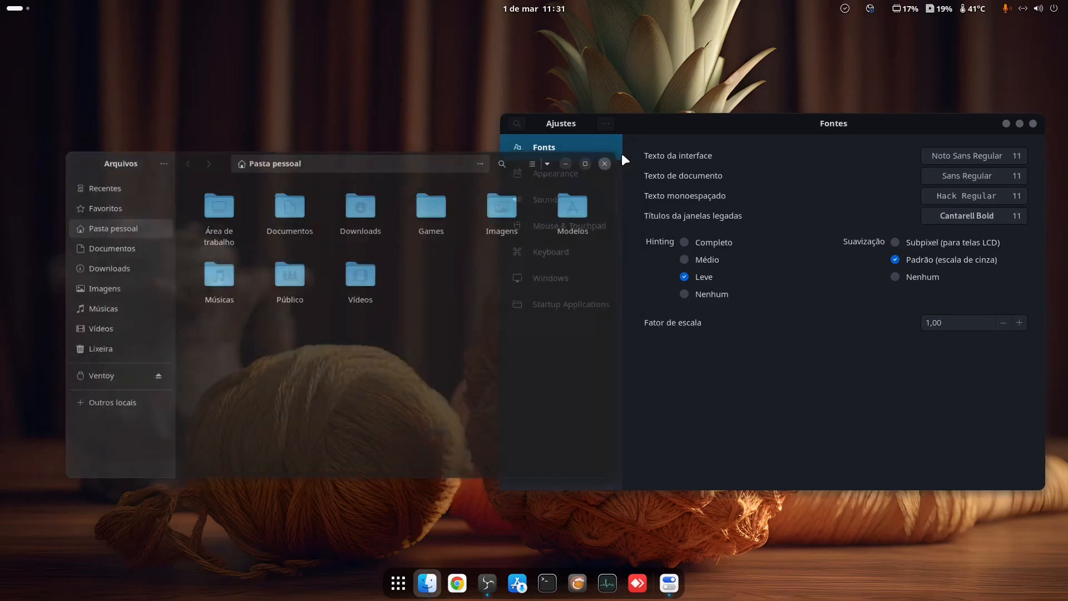
pyautogui.moveTo(726, 129); pyautogui.dragTo(514, 130)
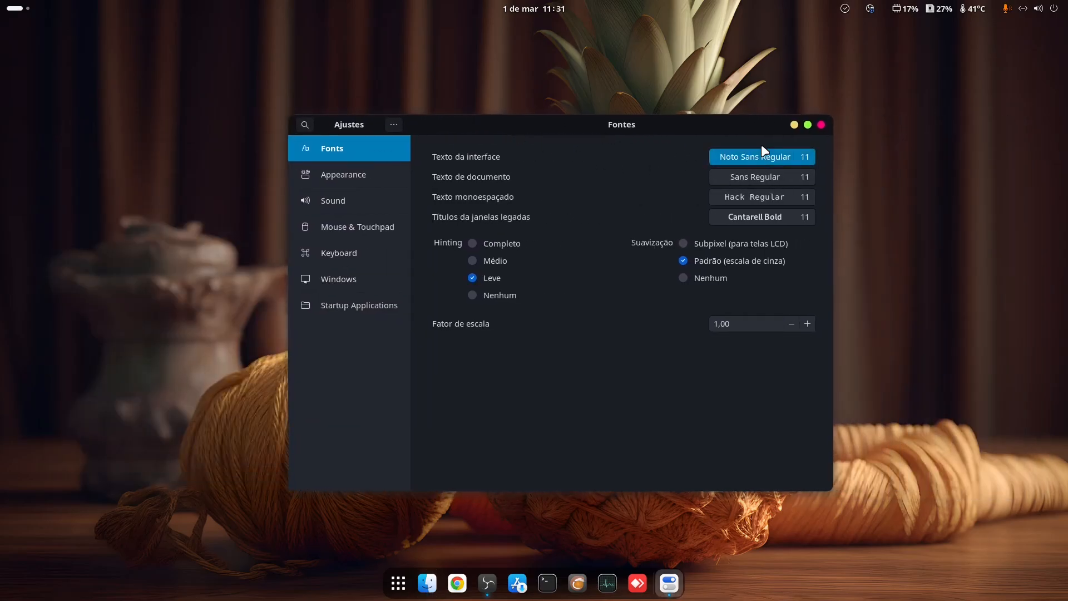
pyautogui.click(794, 125)
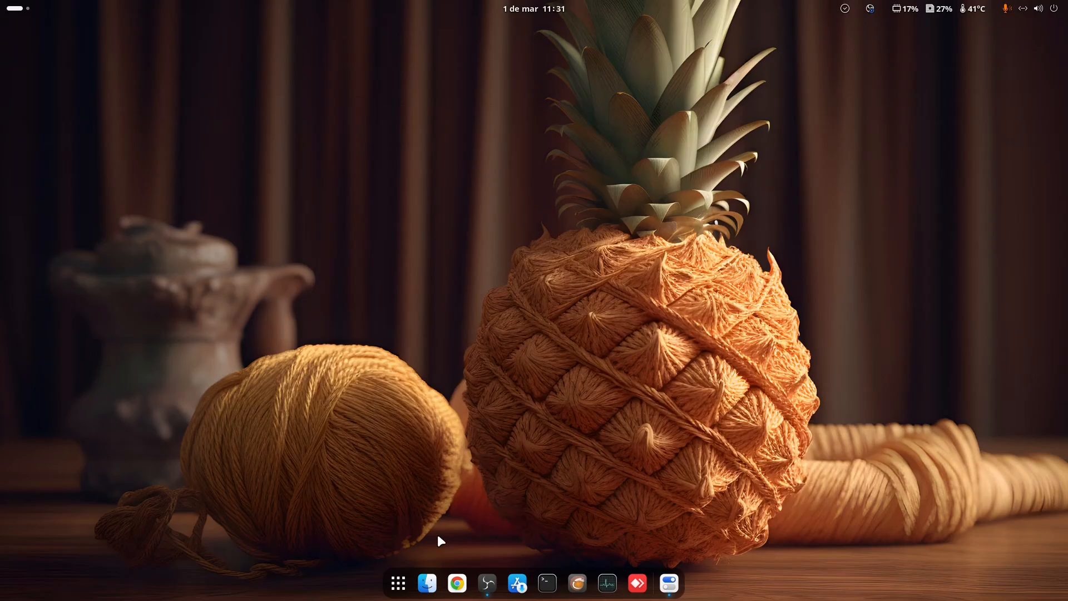
# Open Gerenciador de Extensões from the Extensões app folder and check the two extension apps in that folder.
pyautogui.click(399, 583)
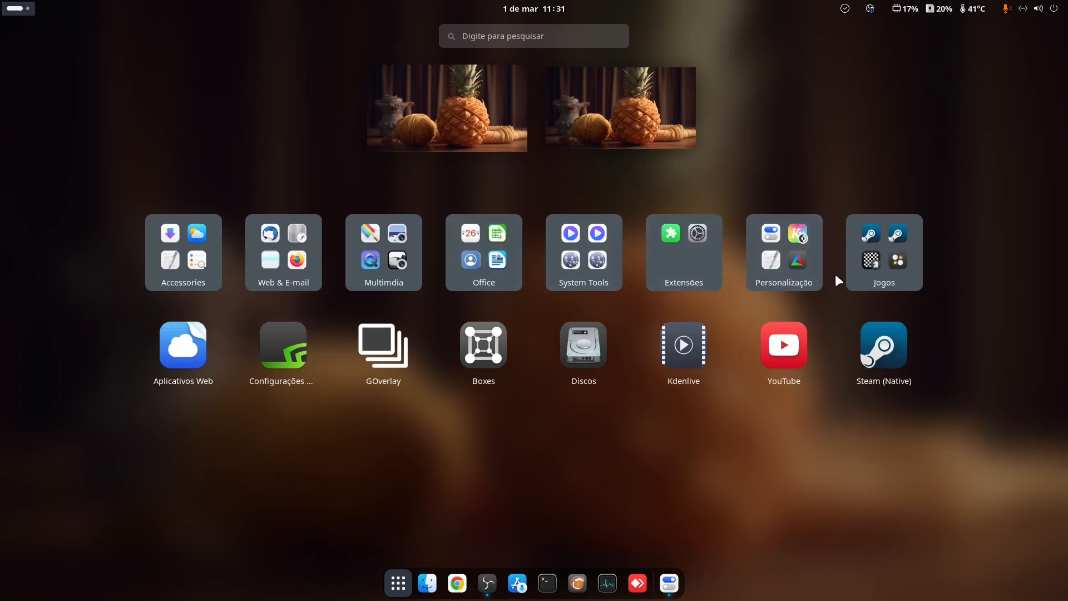
pyautogui.click(684, 266)
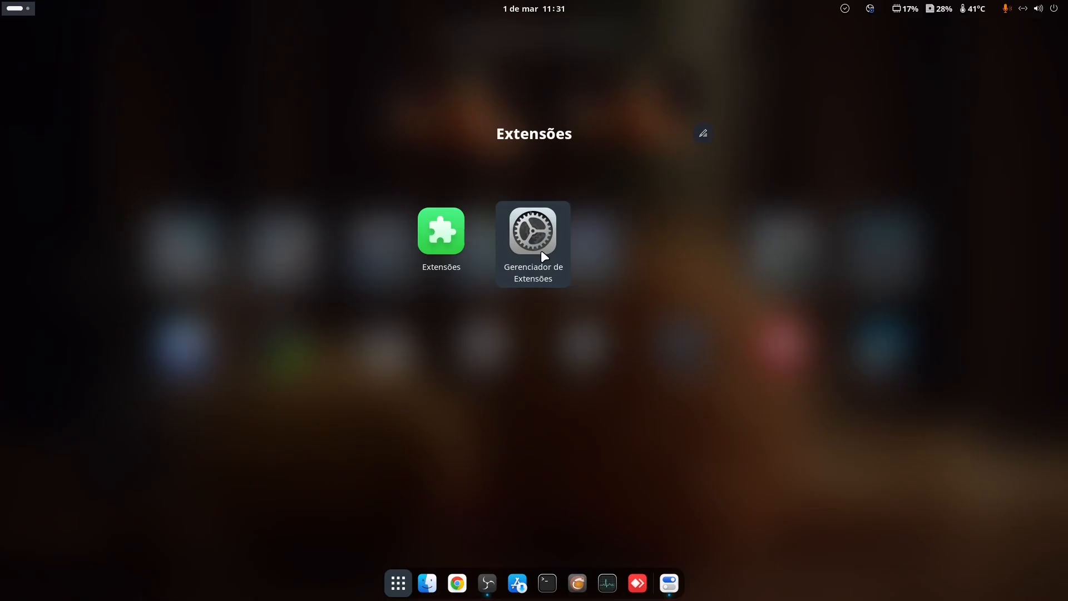
pyautogui.click(540, 250)
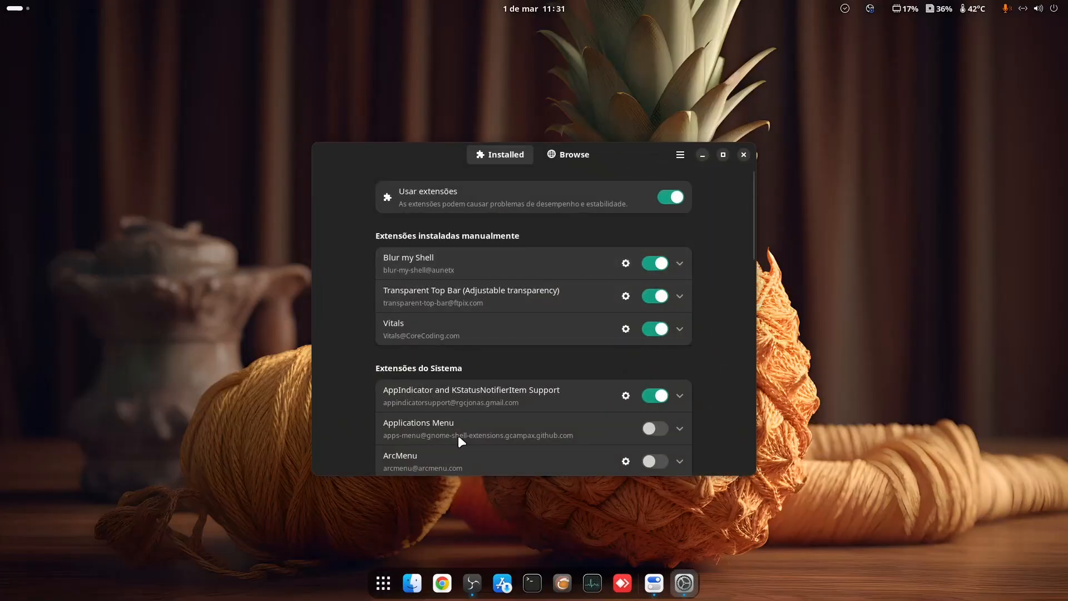
pyautogui.click(381, 584)
pyautogui.click(673, 249)
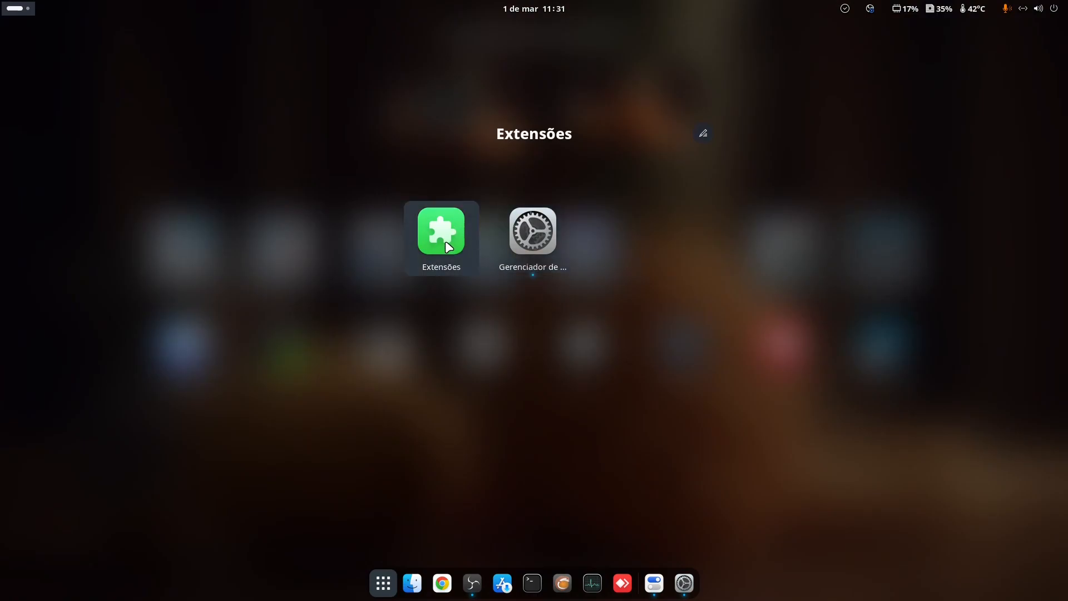
pyautogui.click(563, 333)
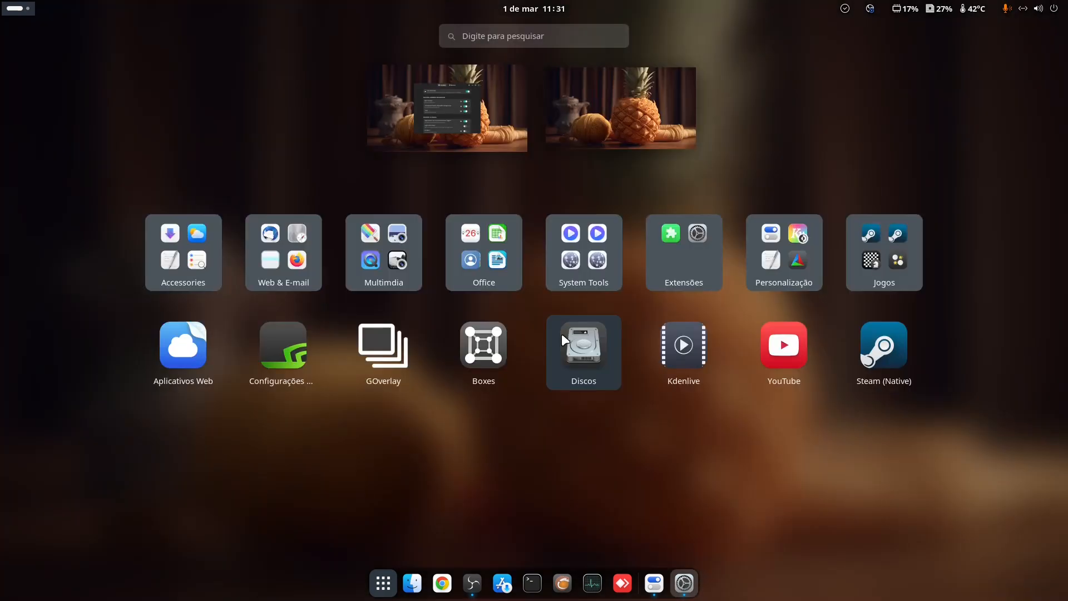
pyautogui.click(664, 245)
pyautogui.click(534, 231)
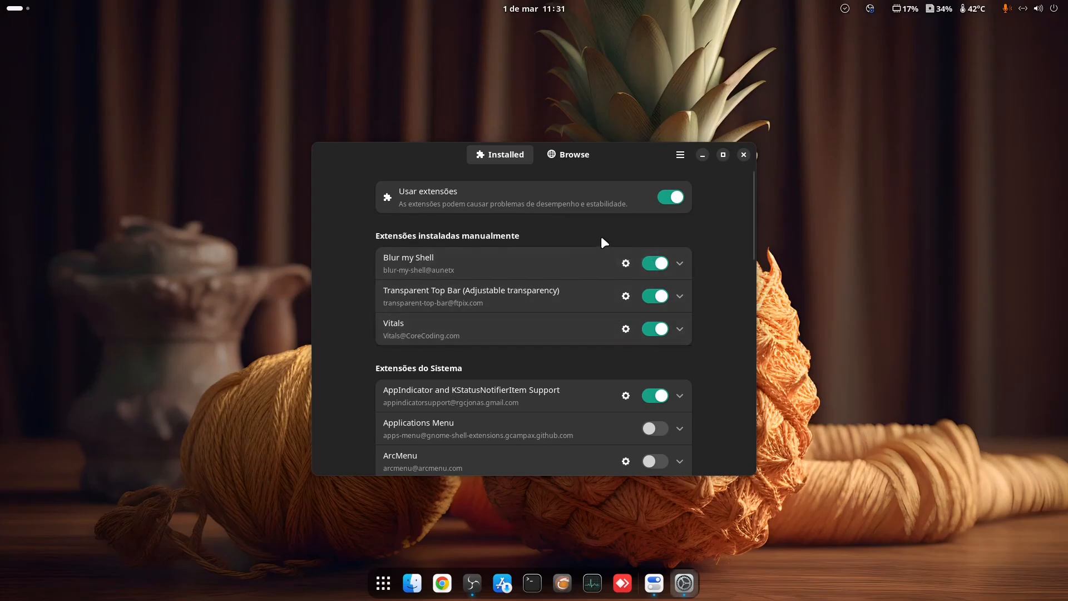
# Search the software manager for "extens", find the Gestor de Extensões package, and close the software manager.
pyautogui.click(502, 583)
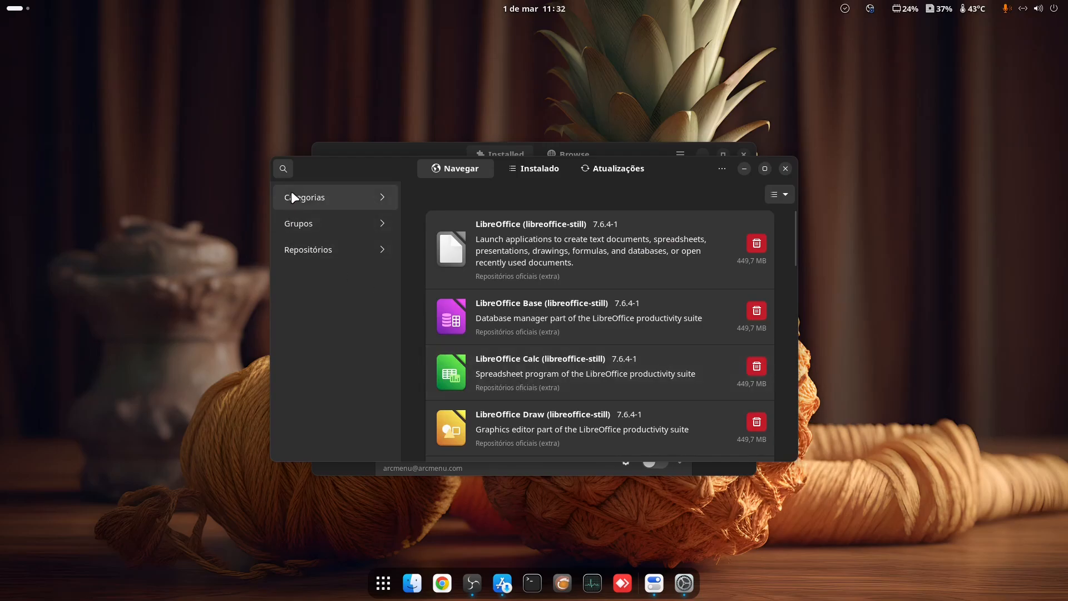
pyautogui.click(283, 170)
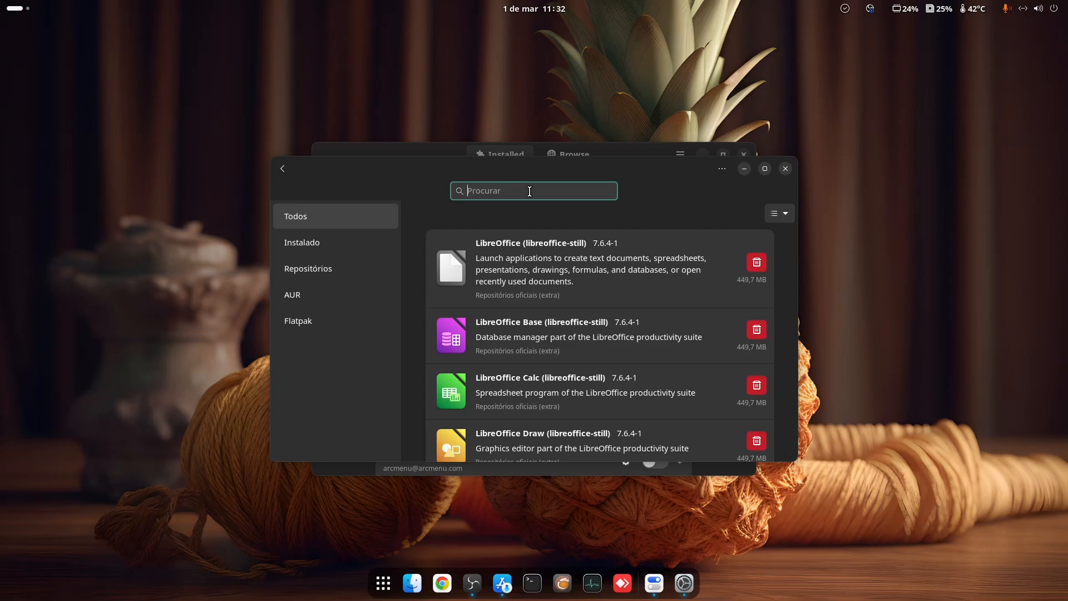
pyautogui.write('extens')
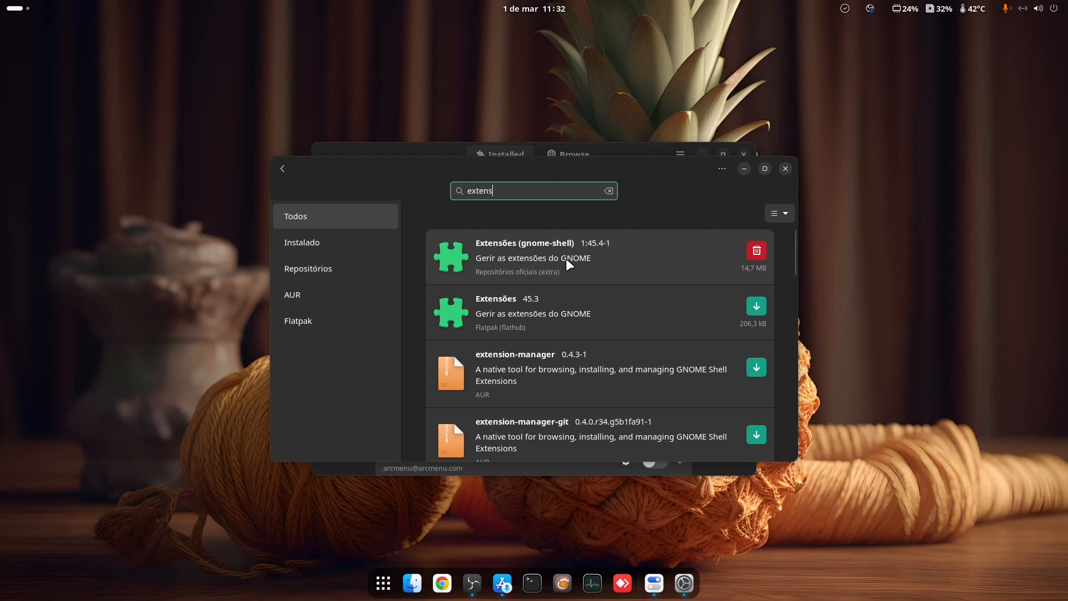
pyautogui.scroll(-5, 565, 258)
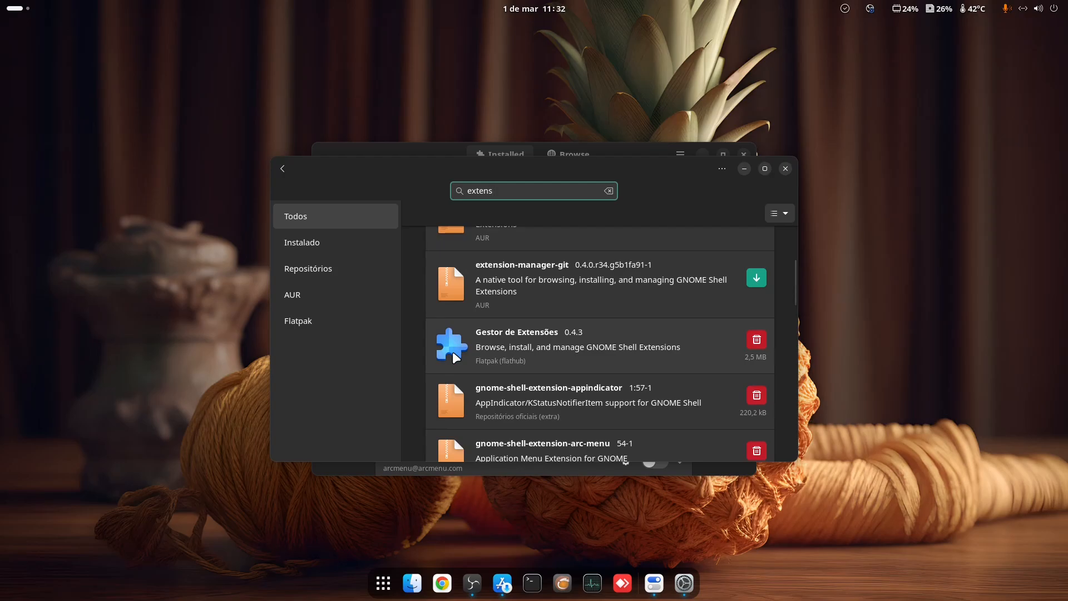
pyautogui.click(786, 169)
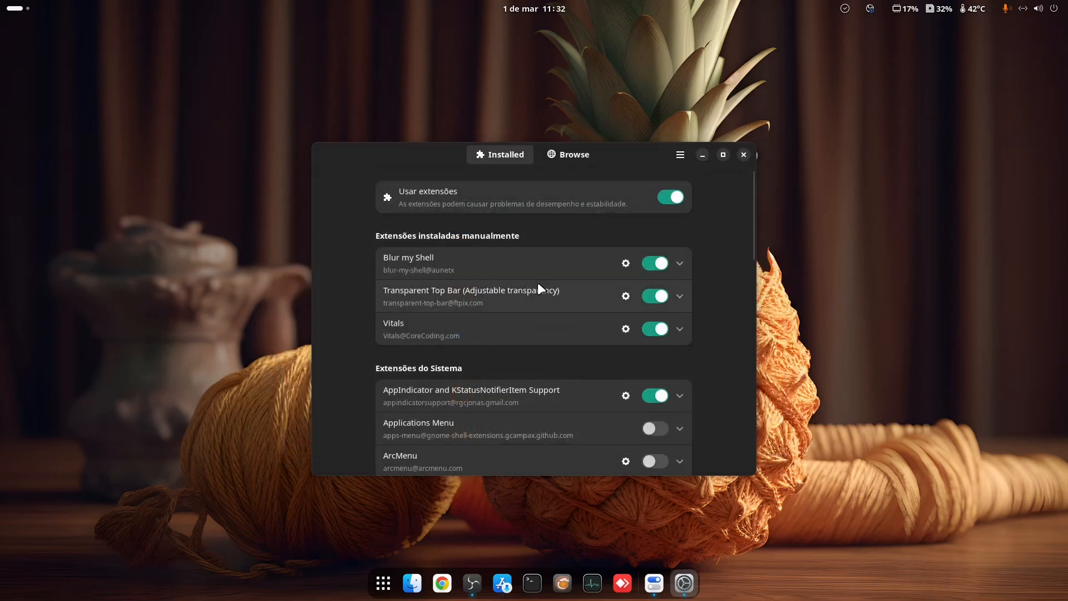
# Open the Blur my Shell extension's preferences and view the blur effect in the applications overview.
pyautogui.click(626, 263)
pyautogui.click(381, 583)
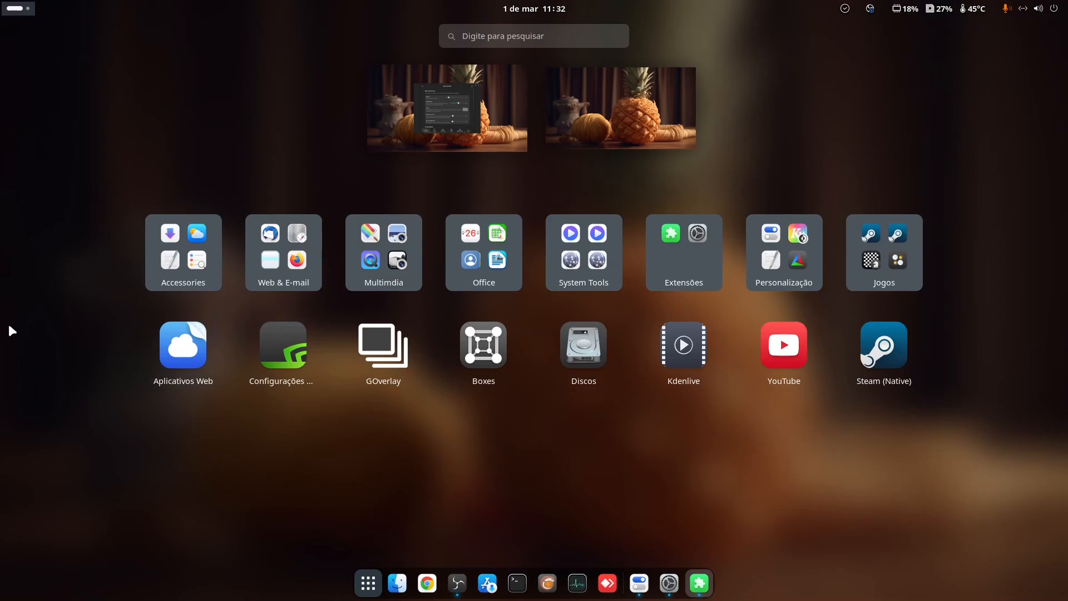
pyautogui.click(123, 265)
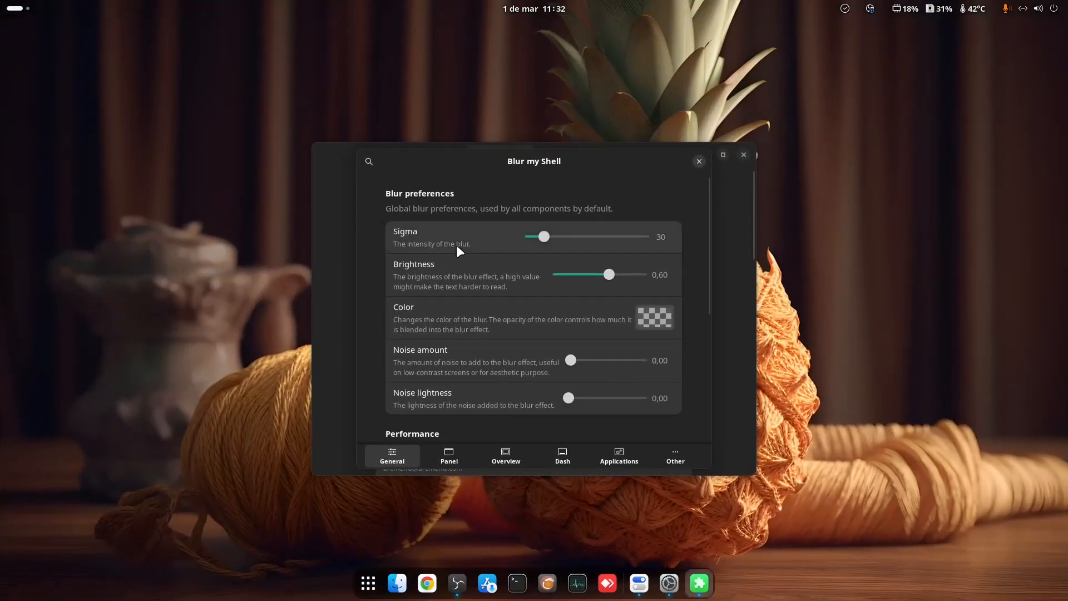
# Lock the screen to view its blurred background, and unlock the session with the account password.
pyautogui.click(1036, 6)
pyautogui.moveTo(945, 8)
pyautogui.moveTo(1026, 8)
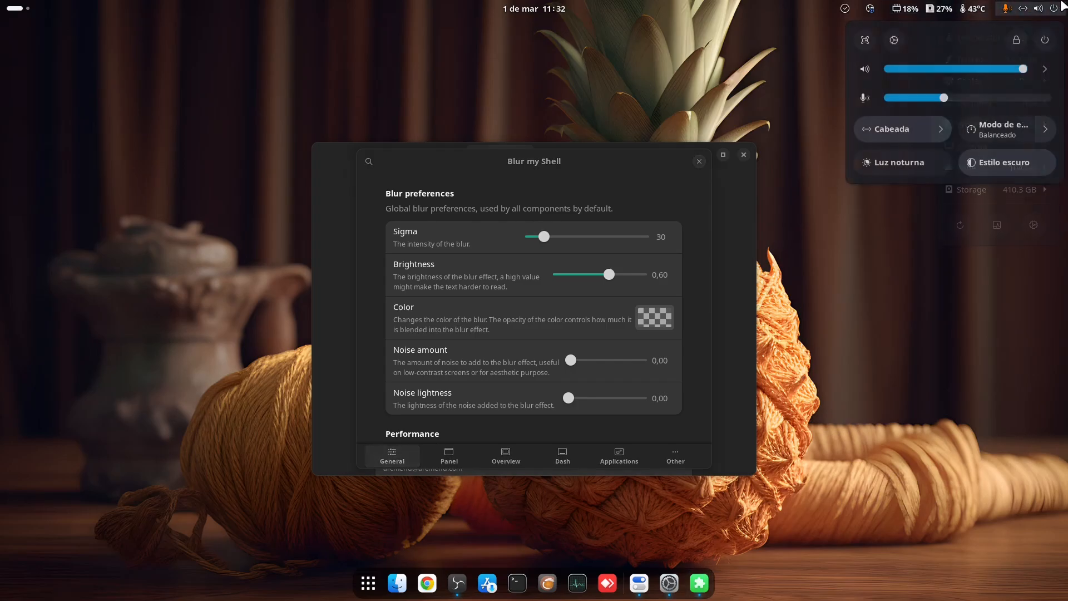
pyautogui.click(1017, 38)
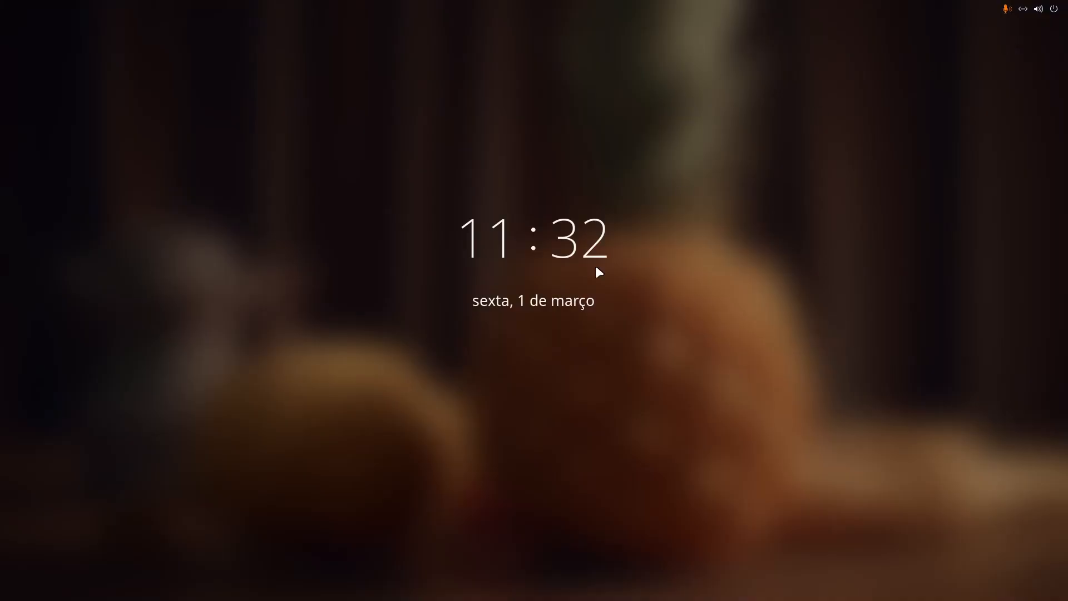
pyautogui.click(549, 371)
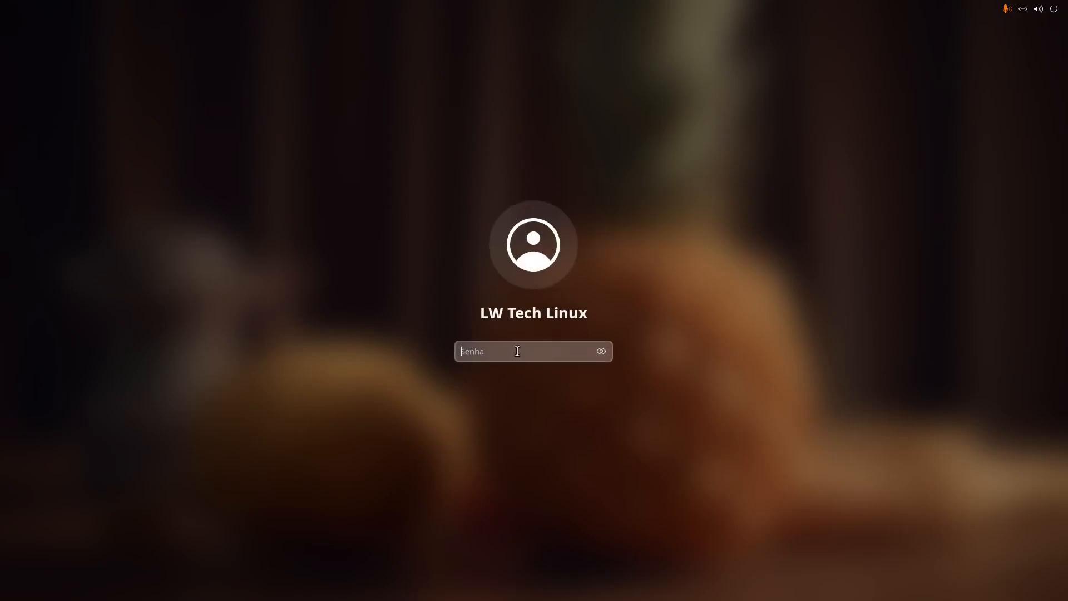
pyautogui.write('****')
pyautogui.press('Return')
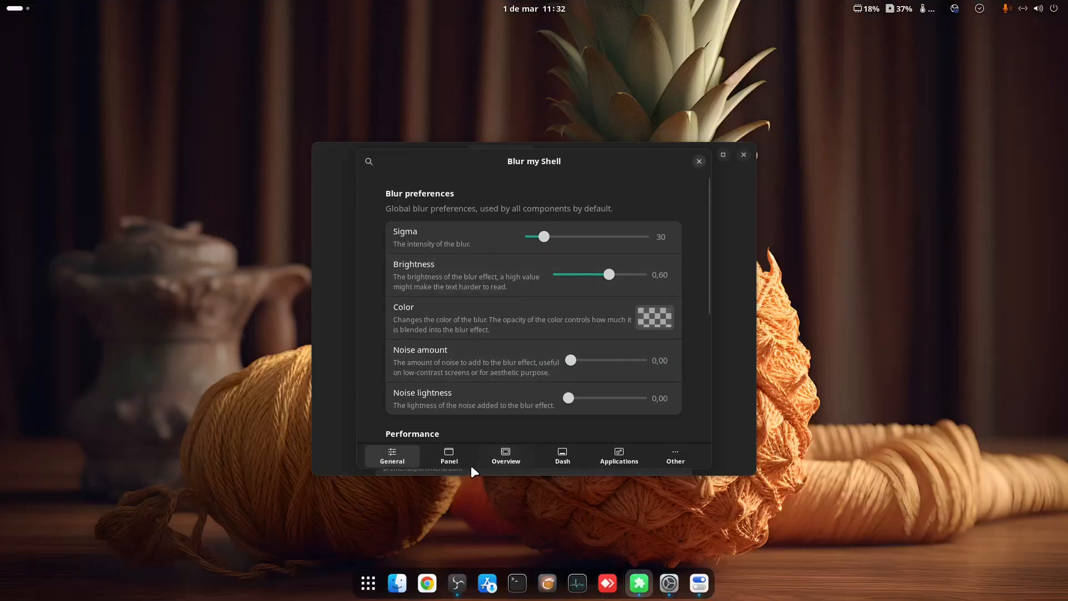
# View the Panel blur settings of Blur my Shell and close its preferences.
pyautogui.click(453, 454)
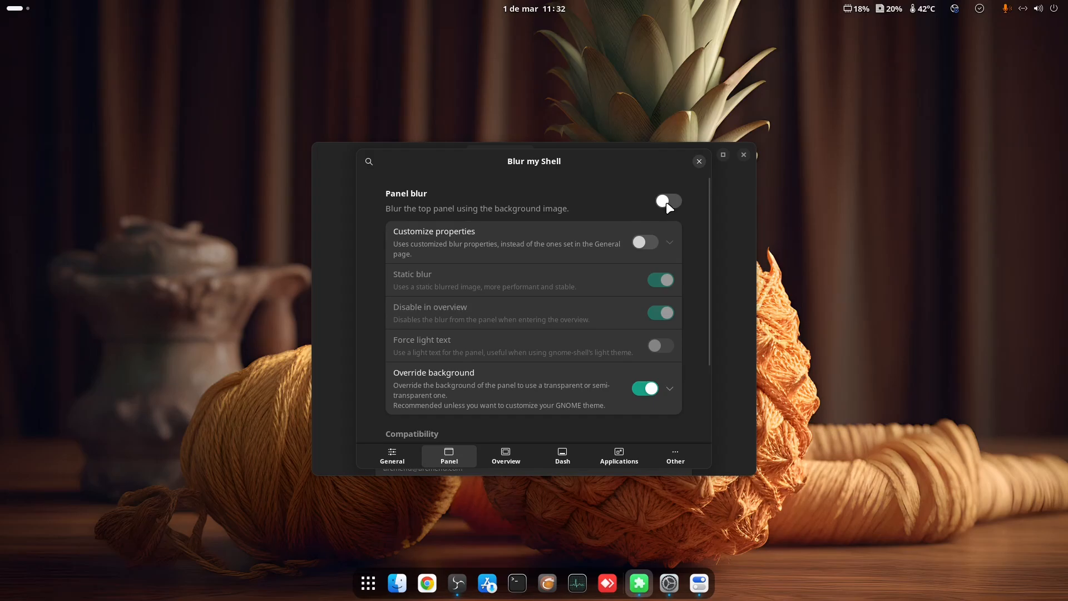
pyautogui.click(699, 160)
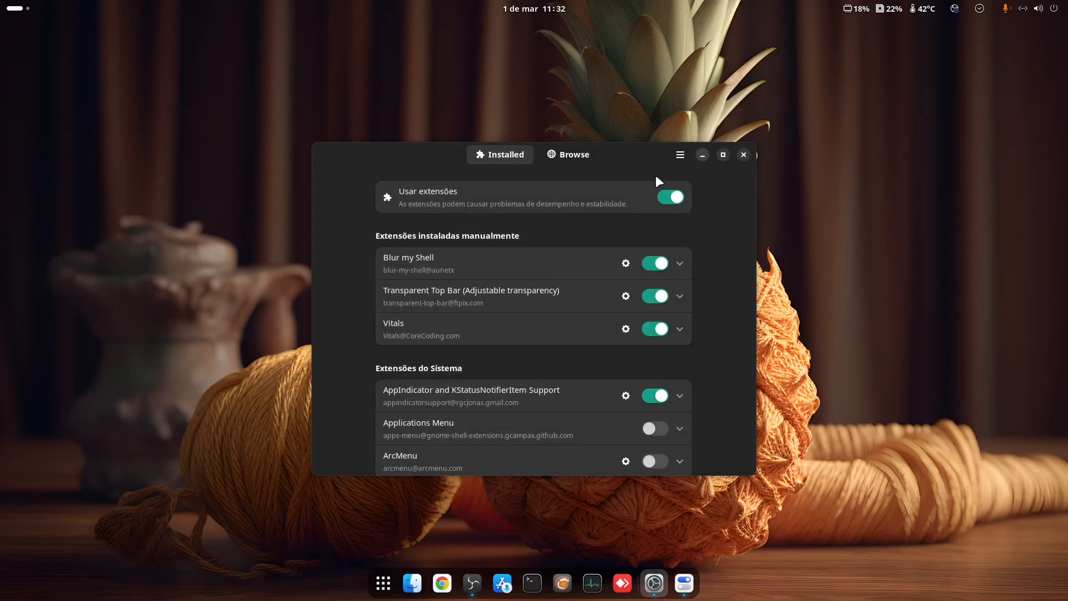
# Open the Transparent Top Bar preferences, preview a top bar opacity of 78%, and restore it to 0%.
pyautogui.click(624, 293)
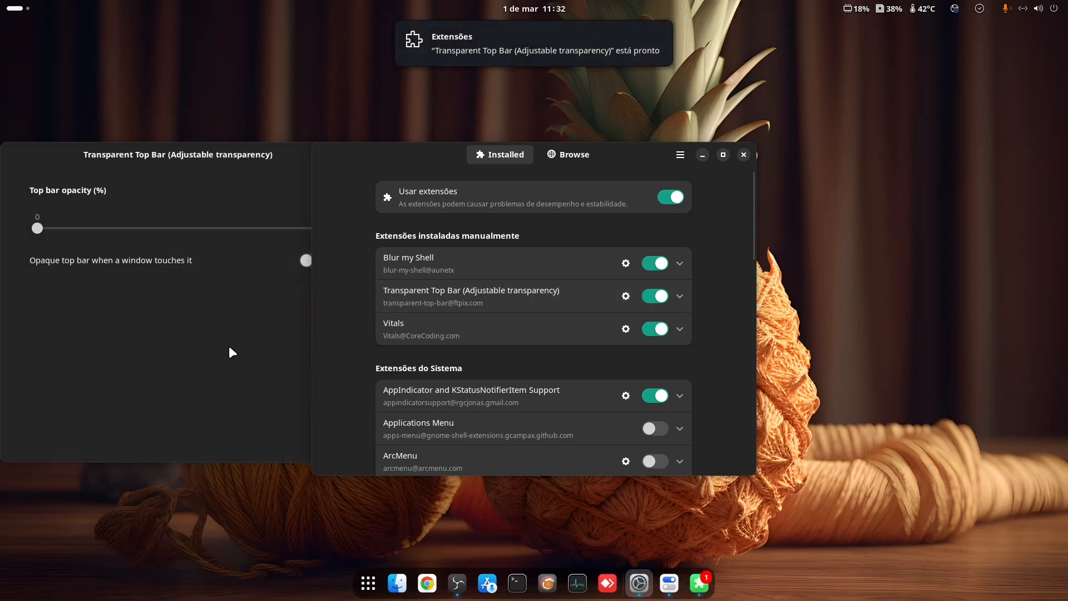
pyautogui.moveTo(281, 151); pyautogui.dragTo(342, 182)
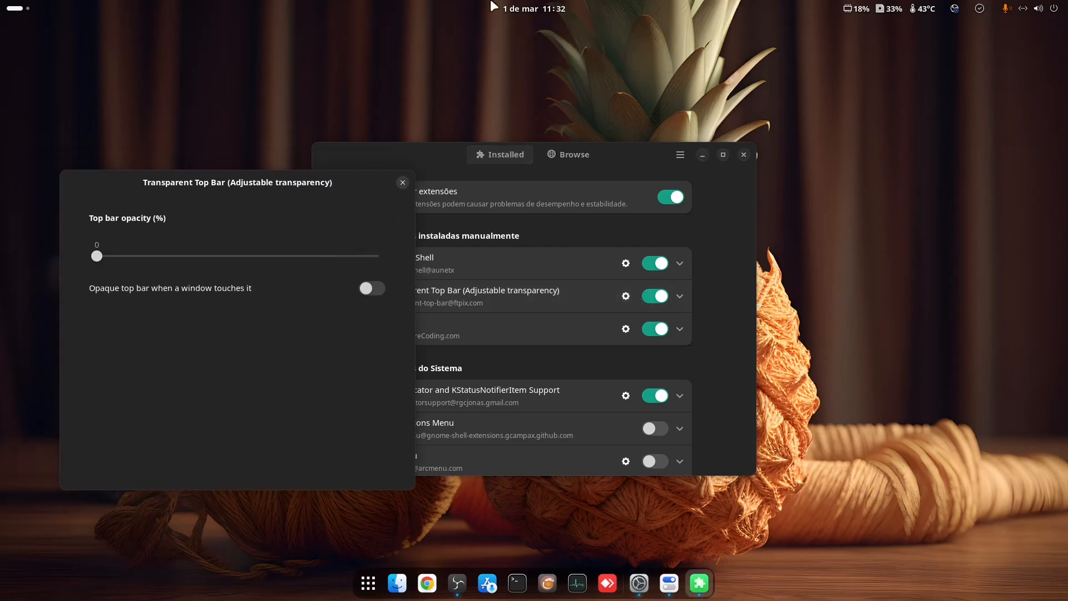
pyautogui.click(548, 7)
pyautogui.click(549, 7)
pyautogui.moveTo(97, 255); pyautogui.dragTo(319, 255)
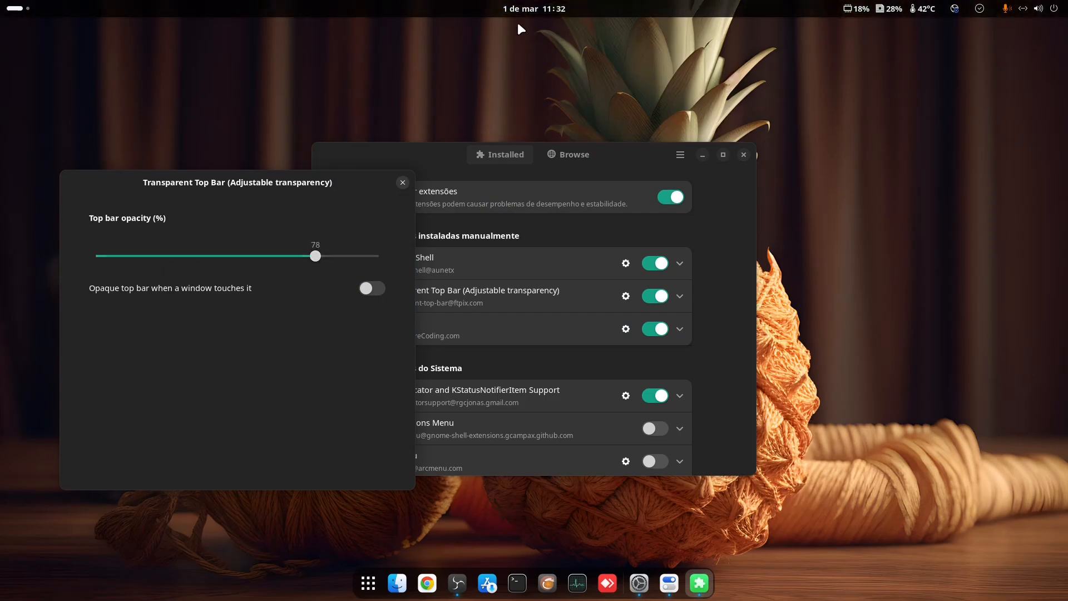
pyautogui.moveTo(260, 258); pyautogui.dragTo(84, 258)
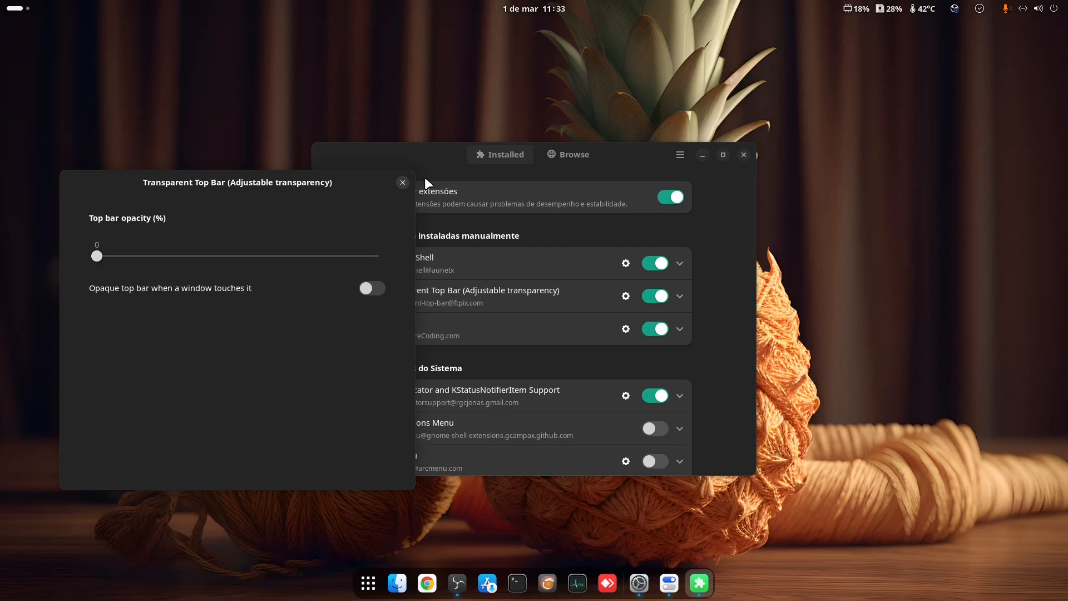
pyautogui.click(401, 182)
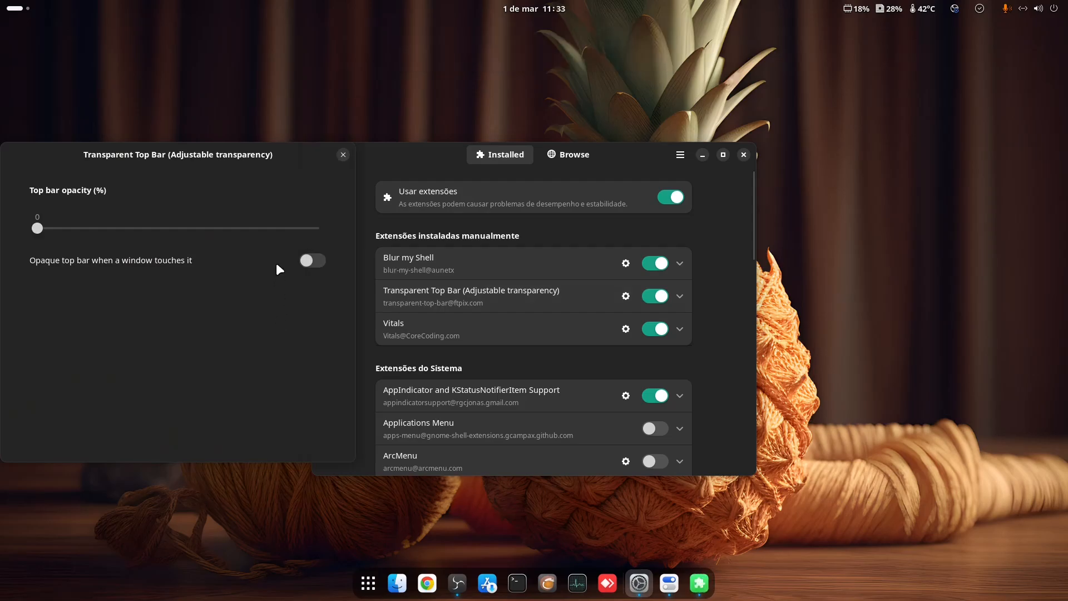
# Enable "Opaque top bar when a window touches it" in the Transparent Top Bar preferences, with the Files app open for testing.
pyautogui.click(276, 265)
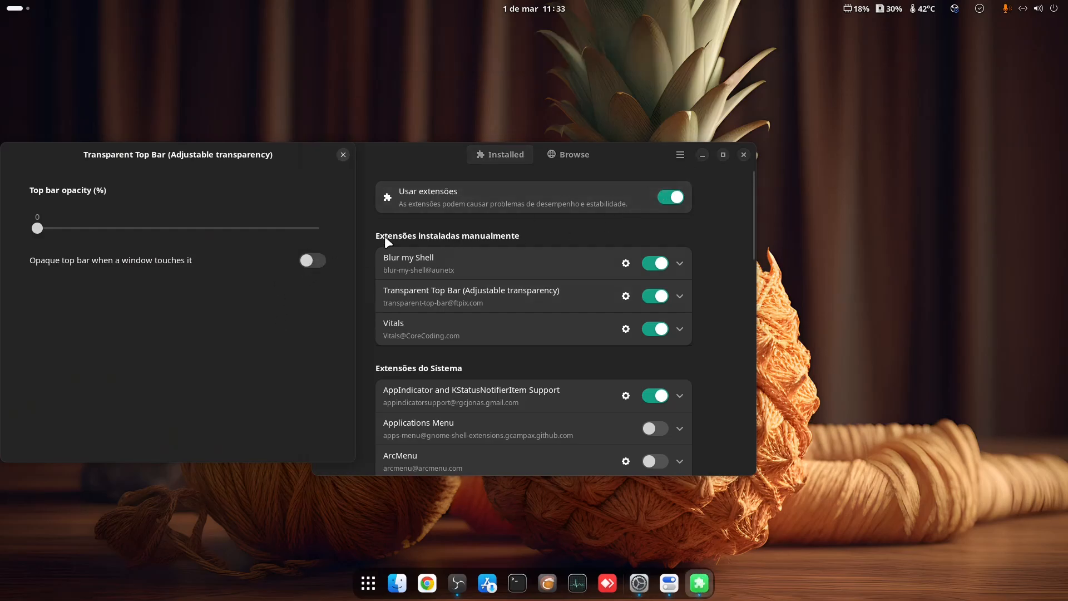
pyautogui.click(397, 583)
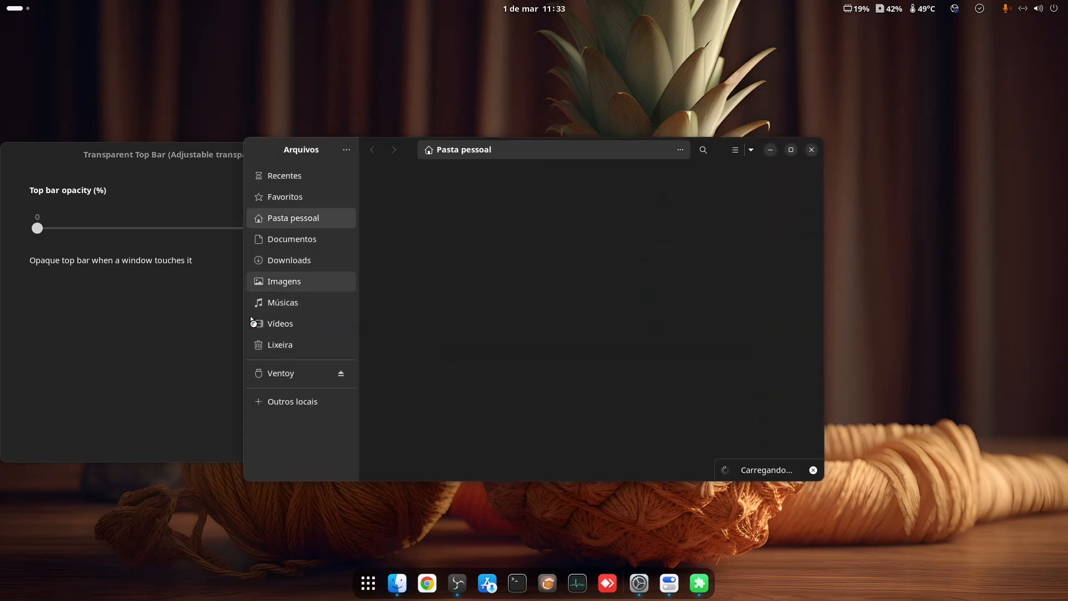
pyautogui.click(315, 263)
# Maximize and restore the Files window to check the top bar's appearance, and close Files and the Transparent Top Bar preferences.
pyautogui.click(397, 582)
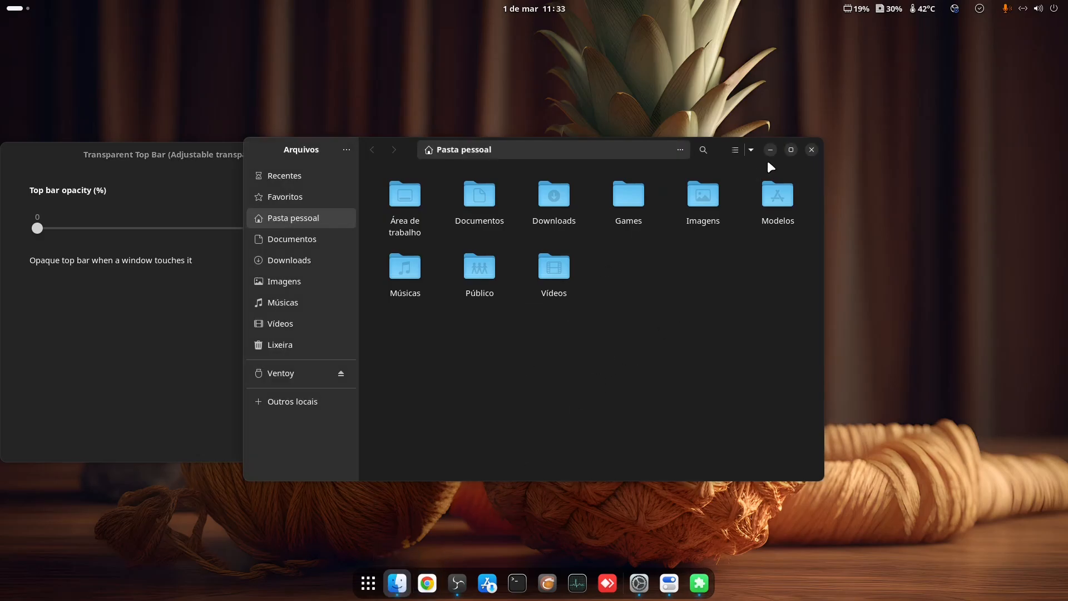
pyautogui.click(790, 150)
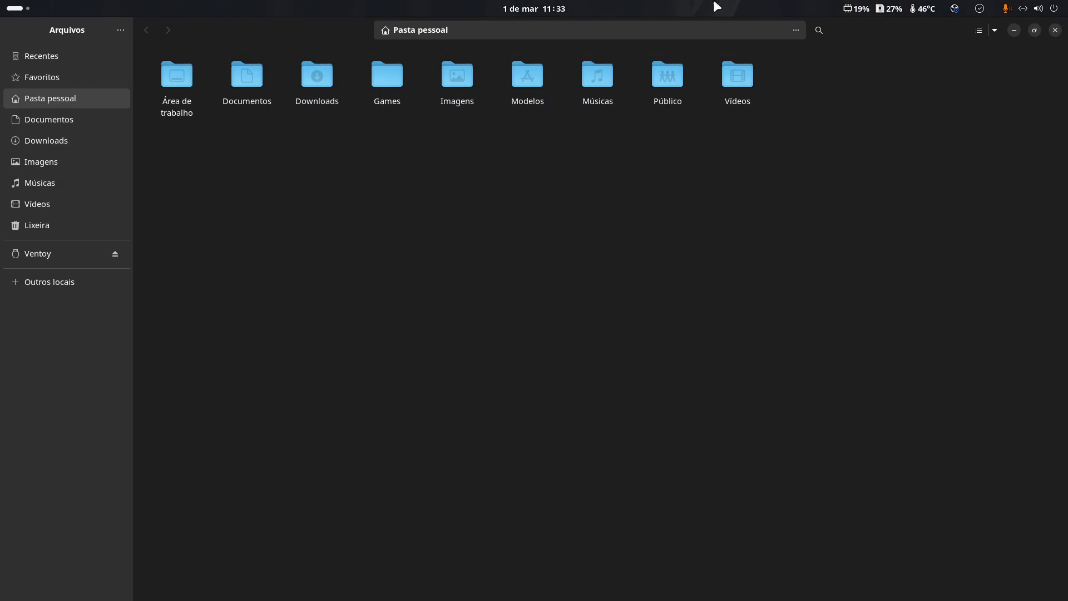
pyautogui.click(1035, 31)
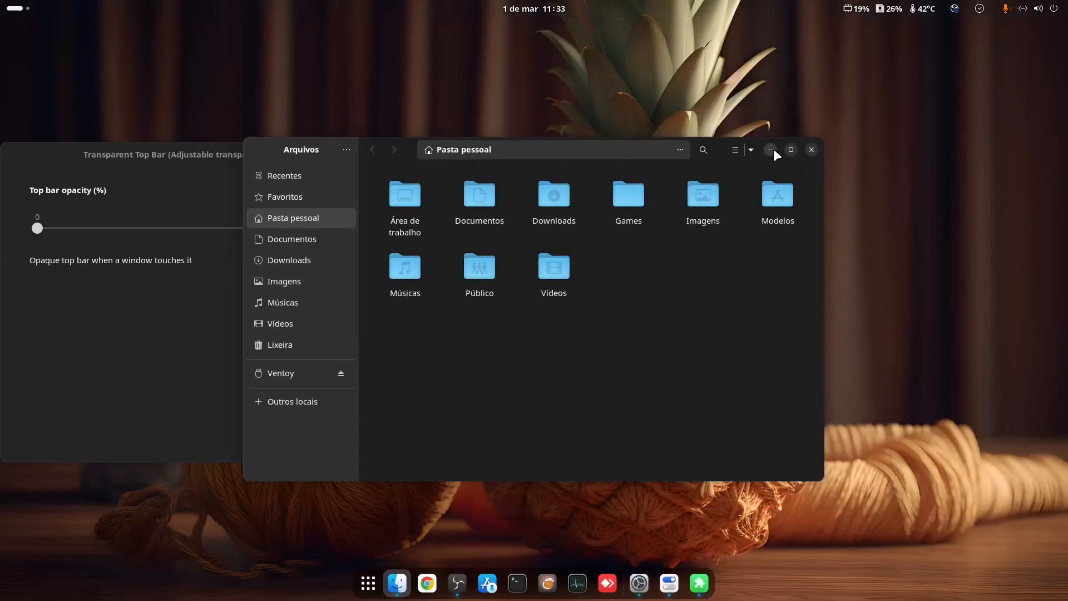
pyautogui.click(812, 149)
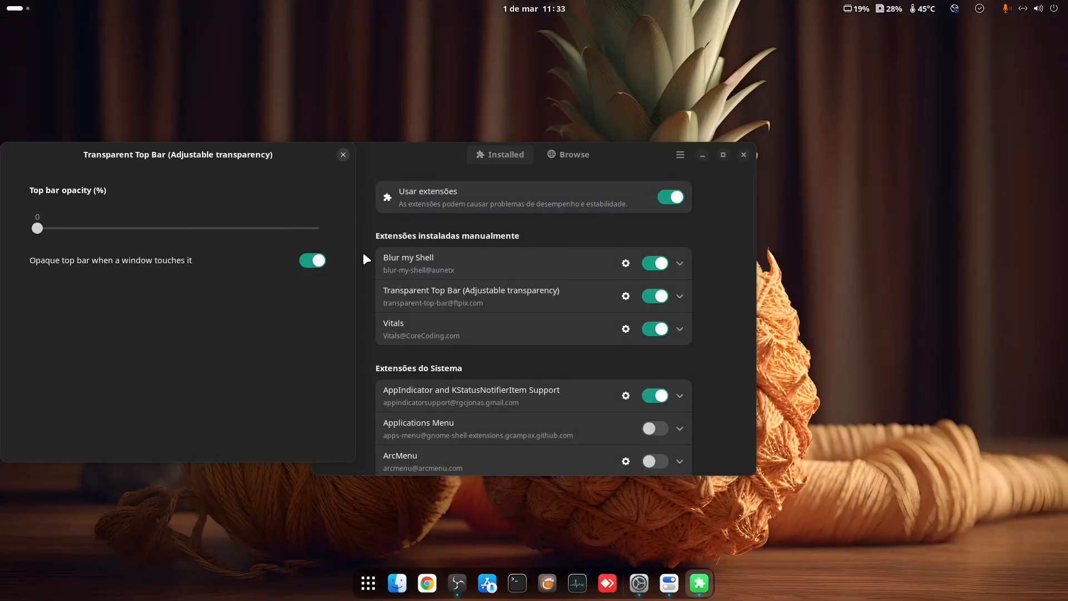
pyautogui.click(343, 154)
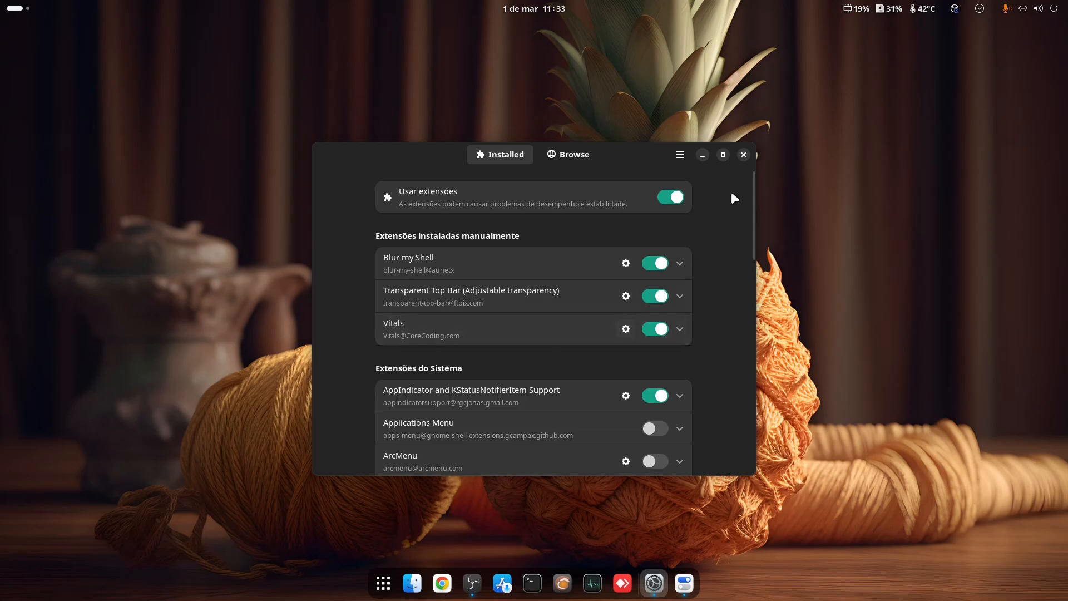
# Examine the temperature, memory, network and storage readings in the Vitals menu of the top bar, and close it.
pyautogui.click(894, 9)
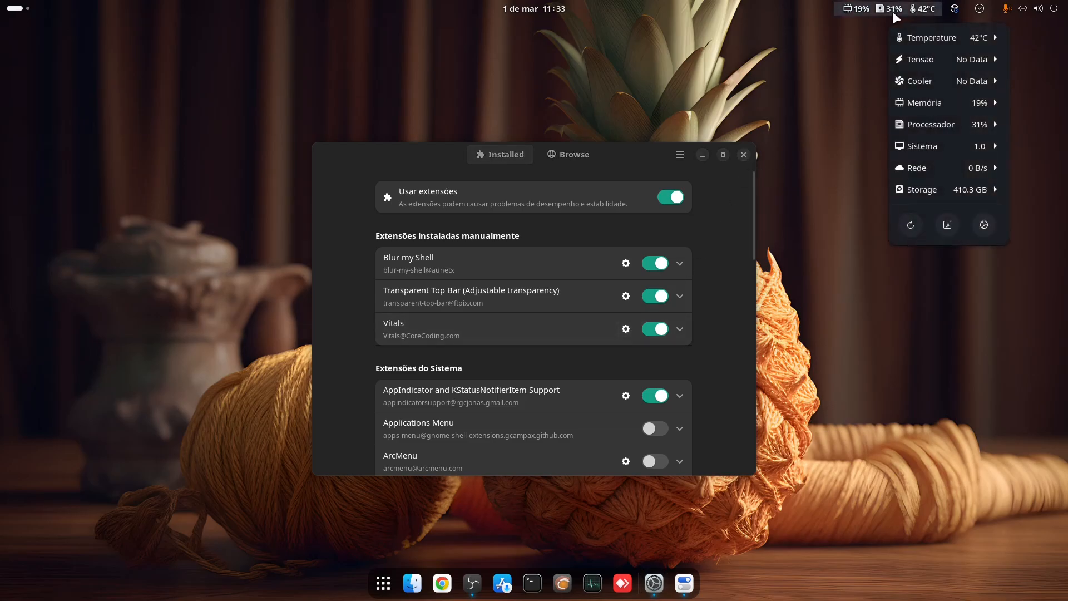
pyautogui.click(929, 37)
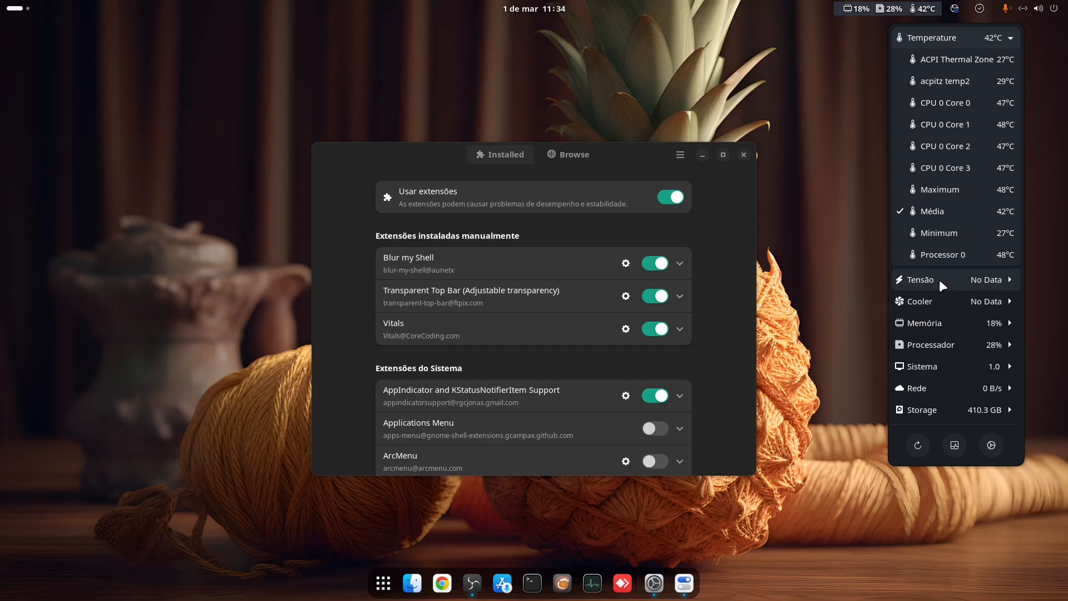
pyautogui.click(934, 322)
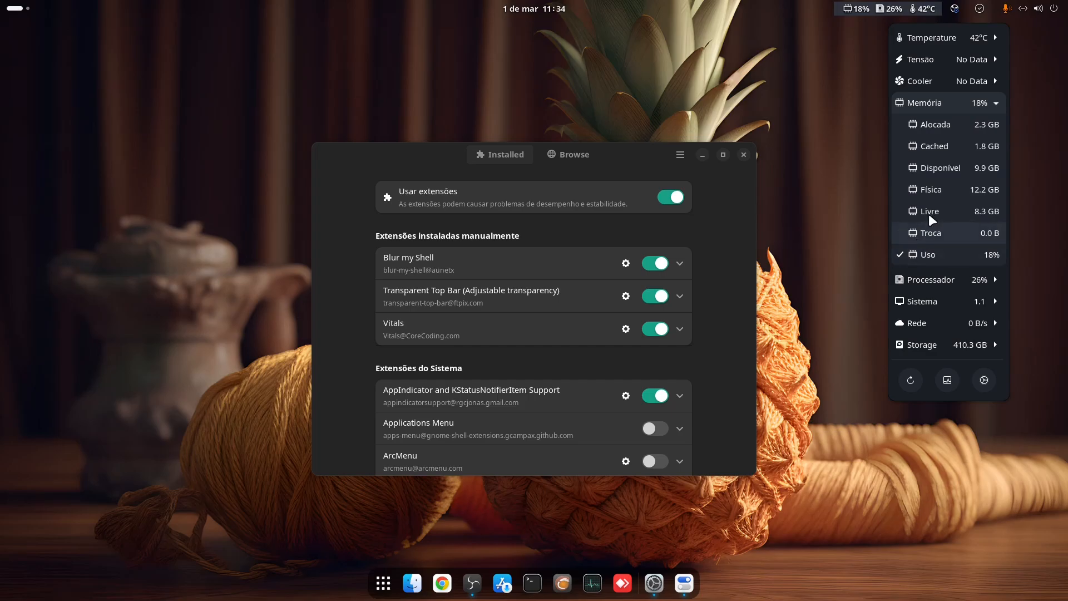
pyautogui.click(928, 100)
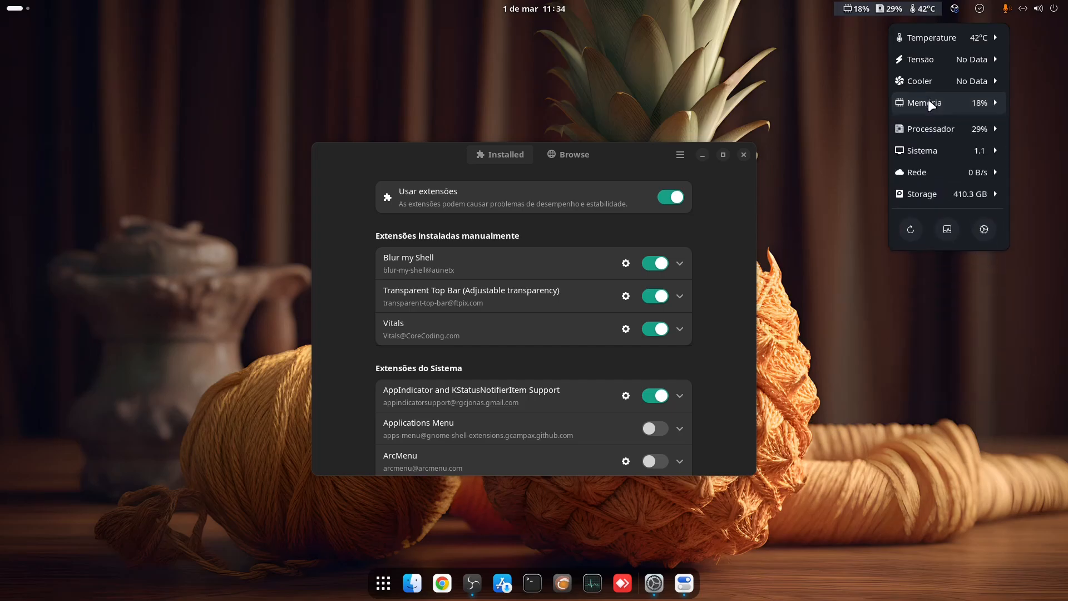
pyautogui.click(928, 163)
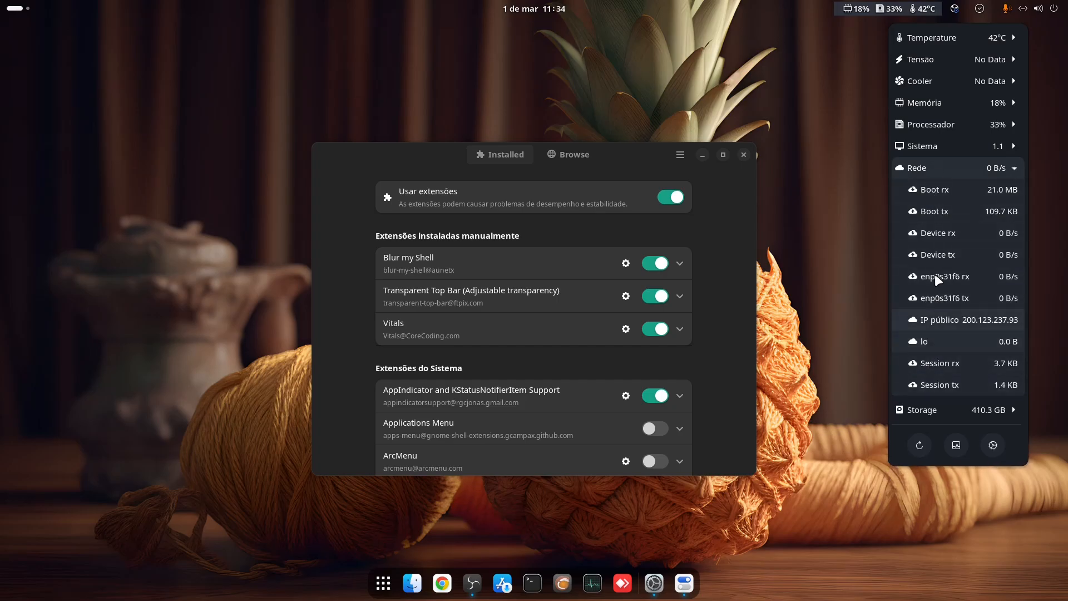
pyautogui.click(934, 164)
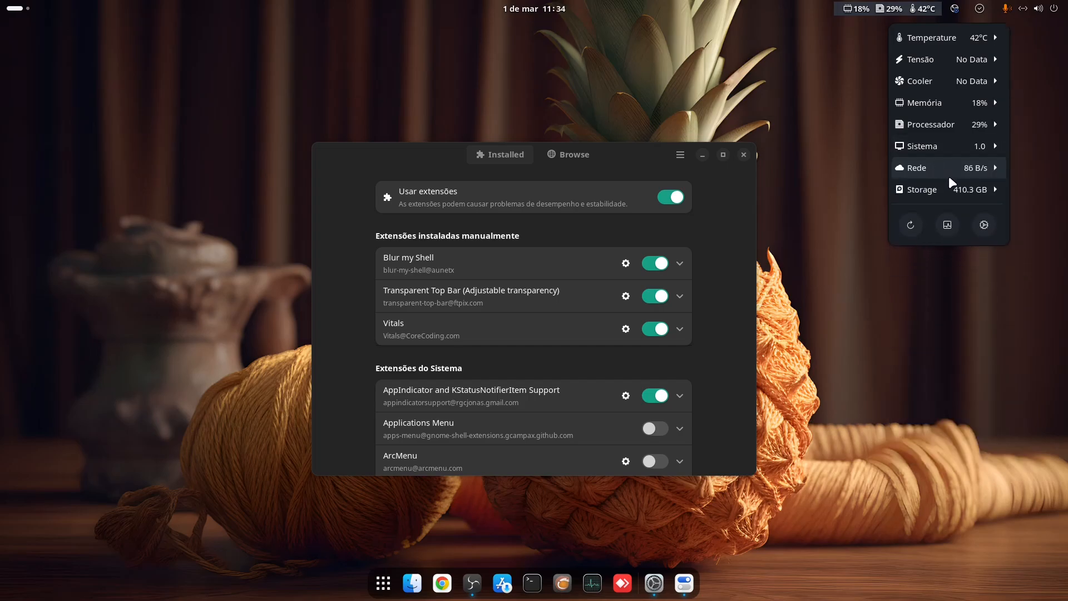
pyautogui.click(943, 188)
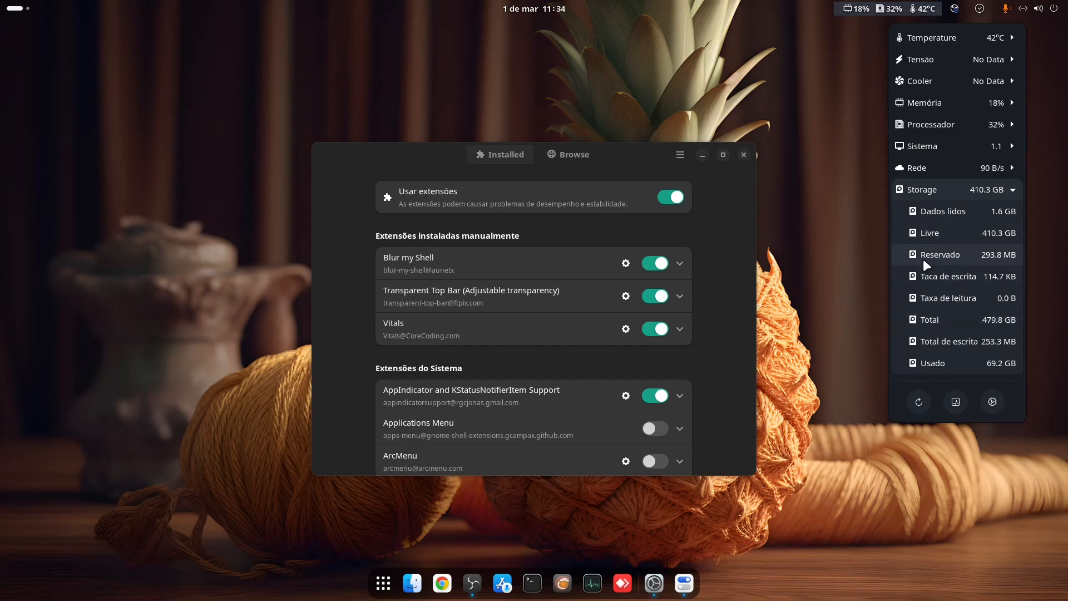
pyautogui.click(941, 187)
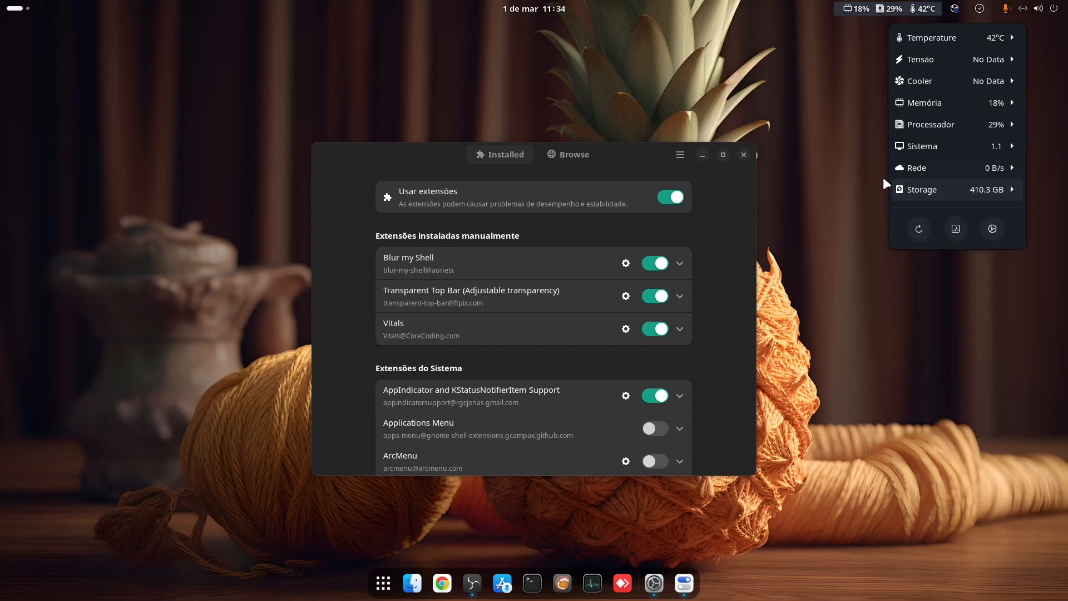
pyautogui.click(883, 177)
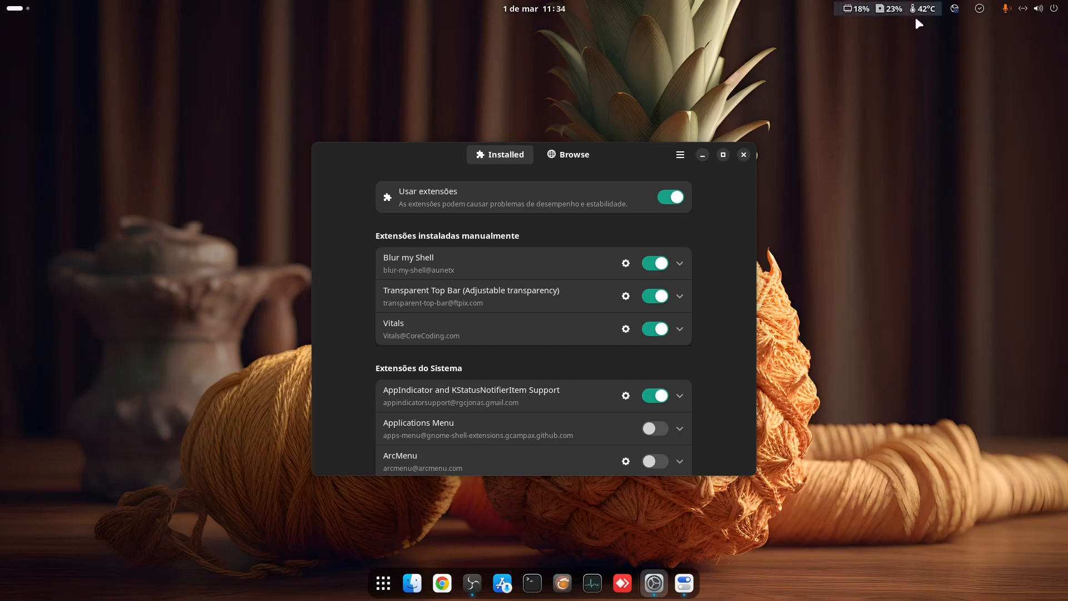
# Look through the installed extensions, from the manually installed ones down to the system extensions, to see which are enabled.
pyautogui.scroll(-1, 572, 243)
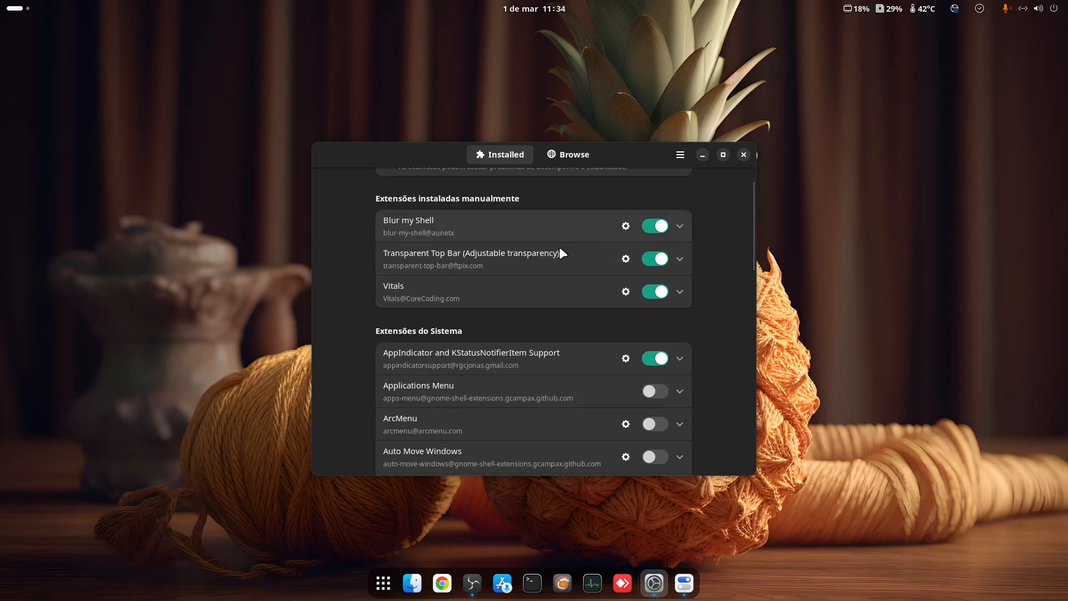
pyautogui.scroll(1, 337, 393)
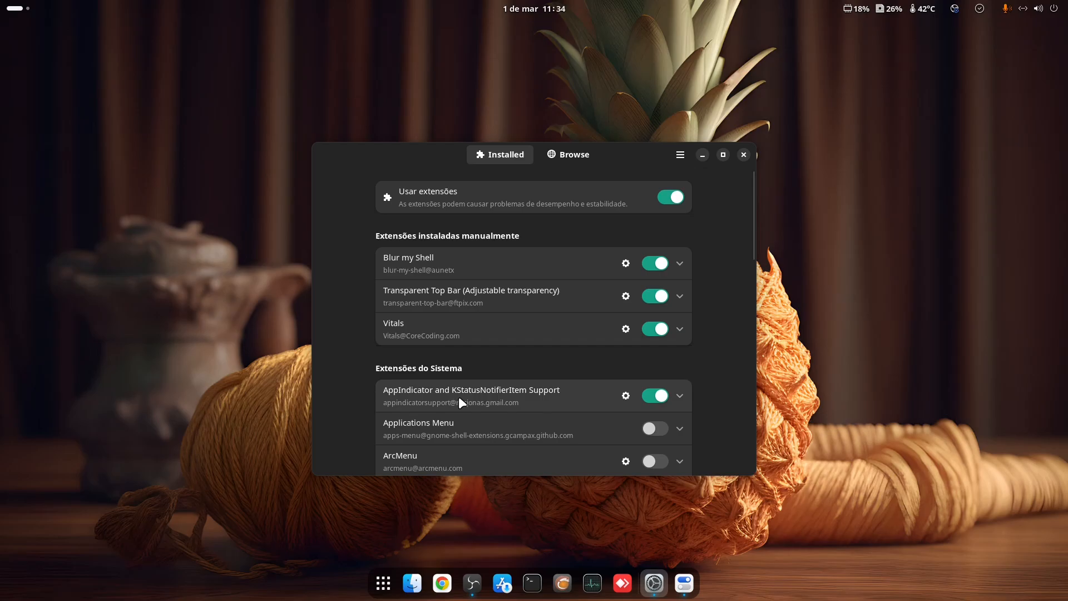
pyautogui.scroll(-1, 479, 325)
pyautogui.scroll(1, 479, 325)
pyautogui.scroll(-2, 516, 342)
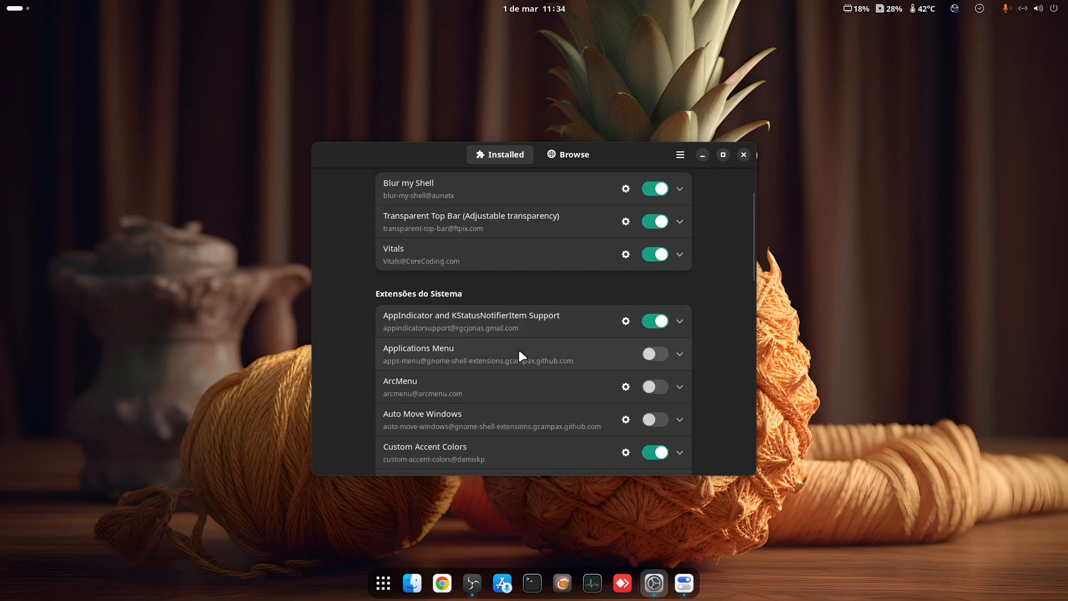
pyautogui.scroll(-2, 518, 354)
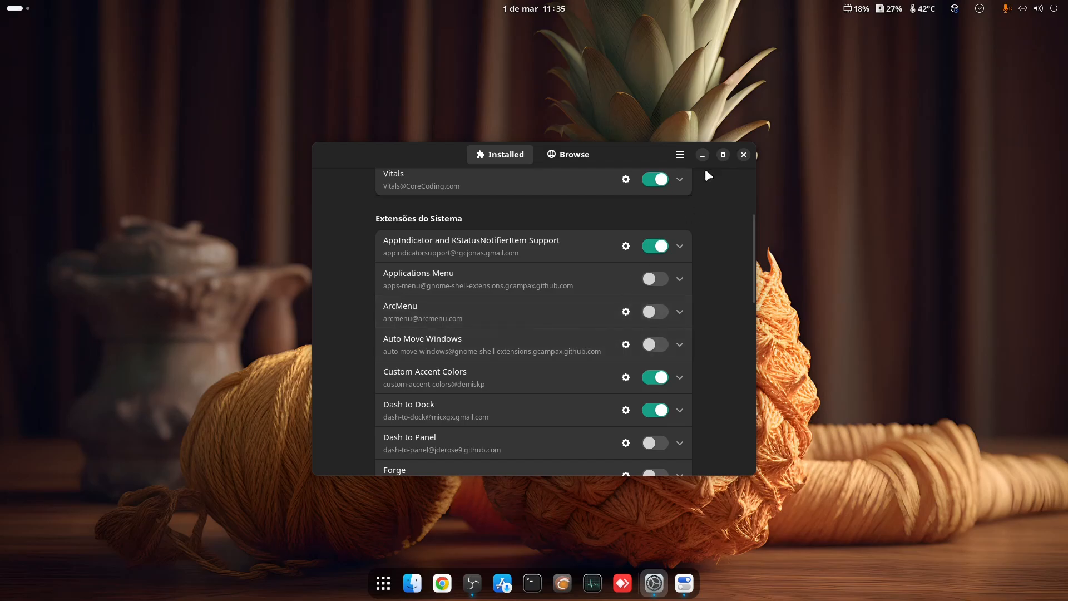
pyautogui.scroll(-2, 556, 333)
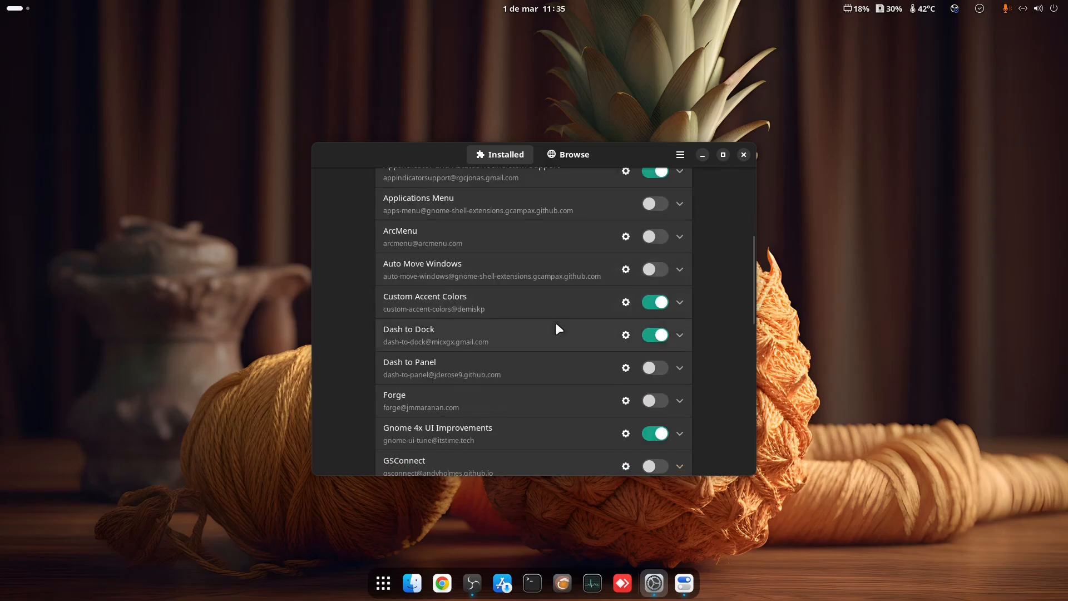
pyautogui.scroll(2, 554, 321)
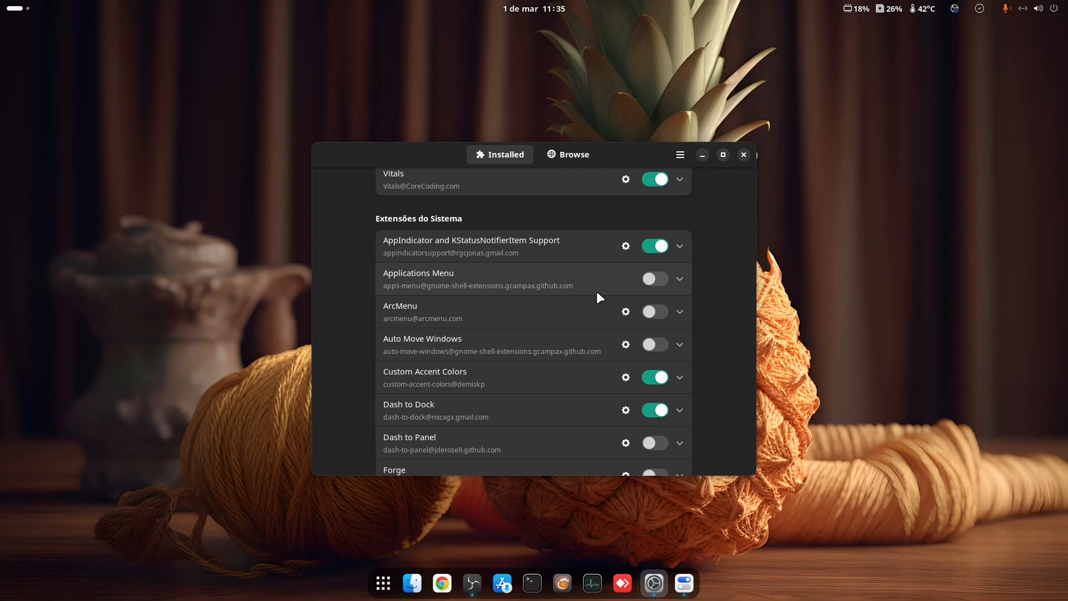
pyautogui.scroll(-6, 568, 316)
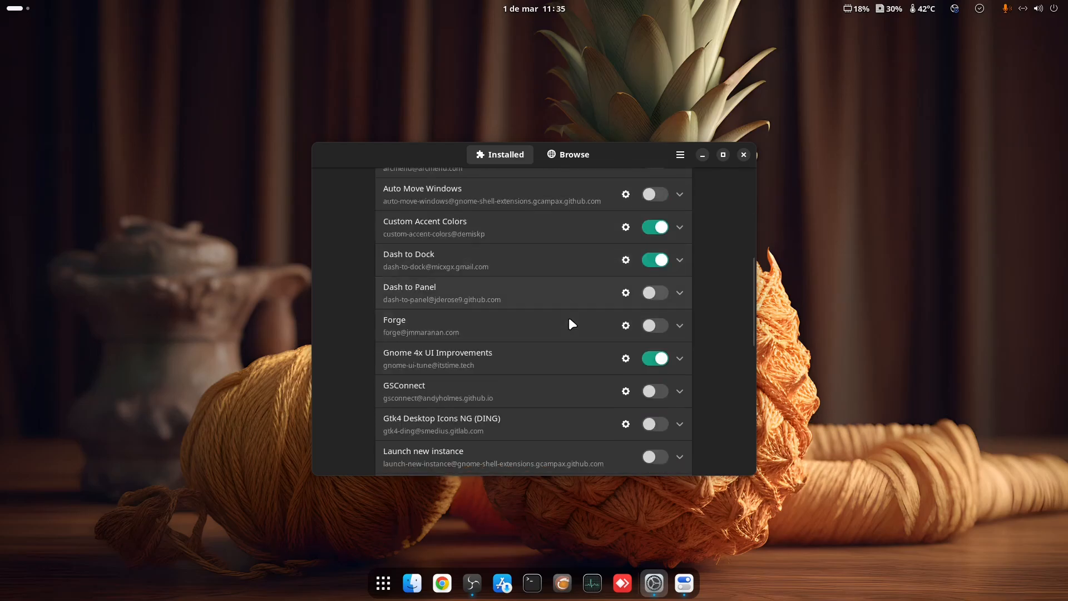
pyautogui.scroll(10, 569, 317)
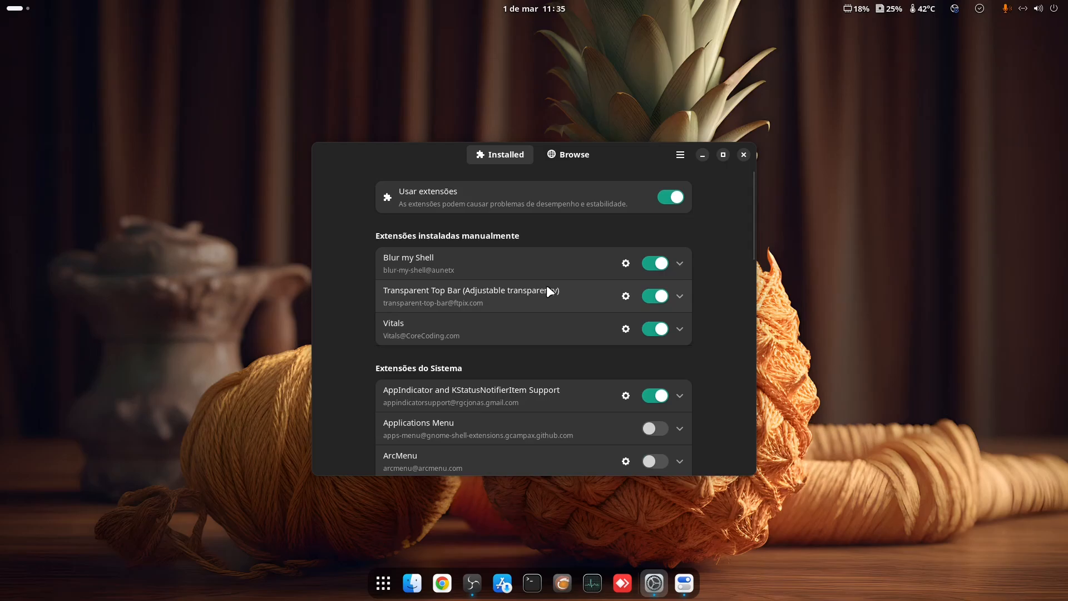
pyautogui.scroll(-6, 543, 341)
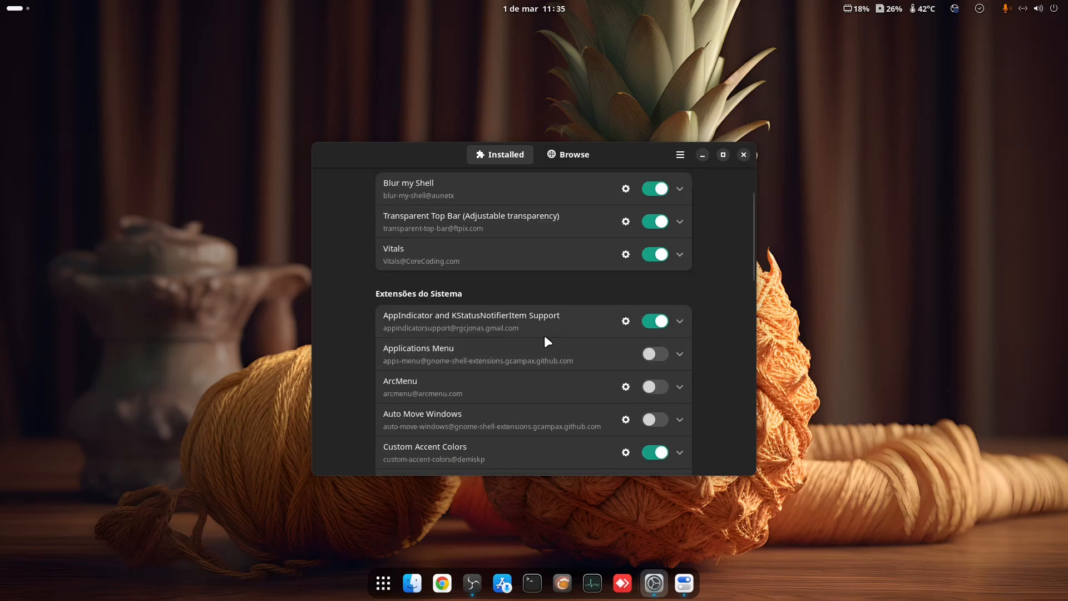
pyautogui.scroll(-5, 553, 334)
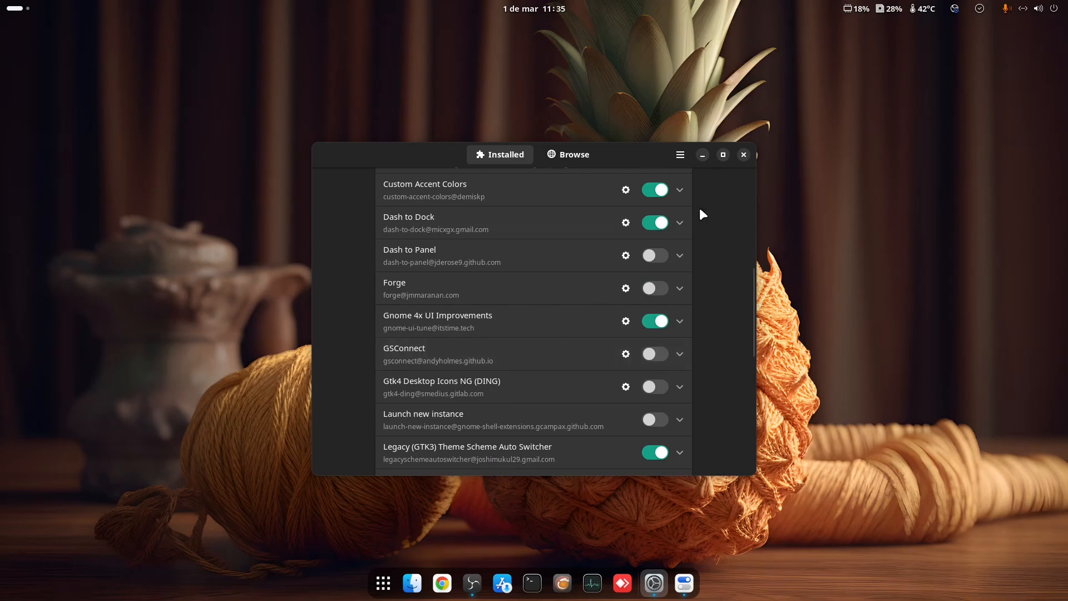
# Close the extension manager and show all installed applications.
pyautogui.click(743, 155)
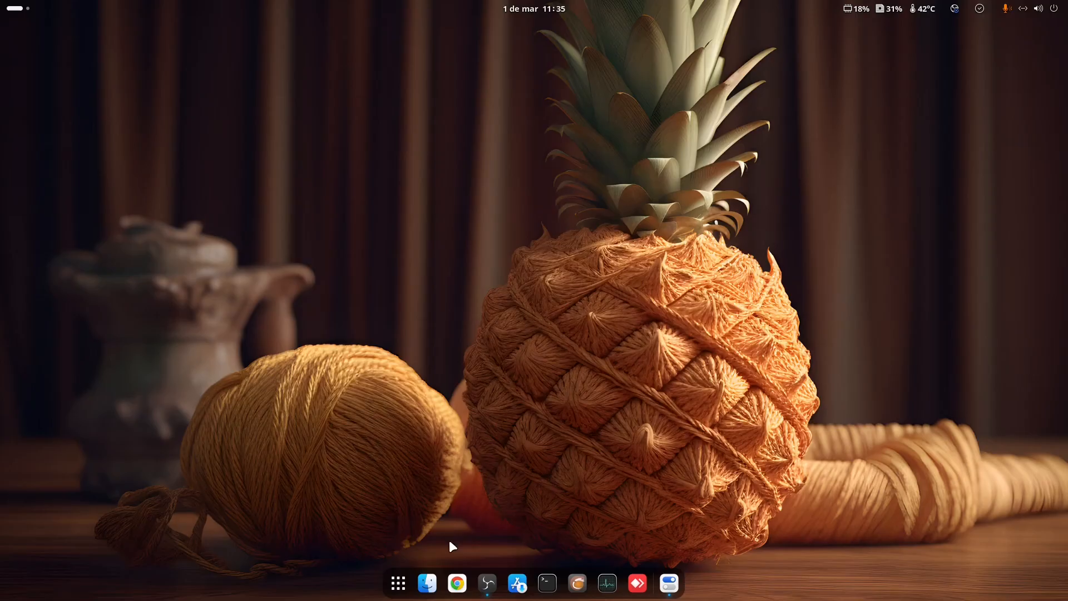
pyautogui.click(398, 583)
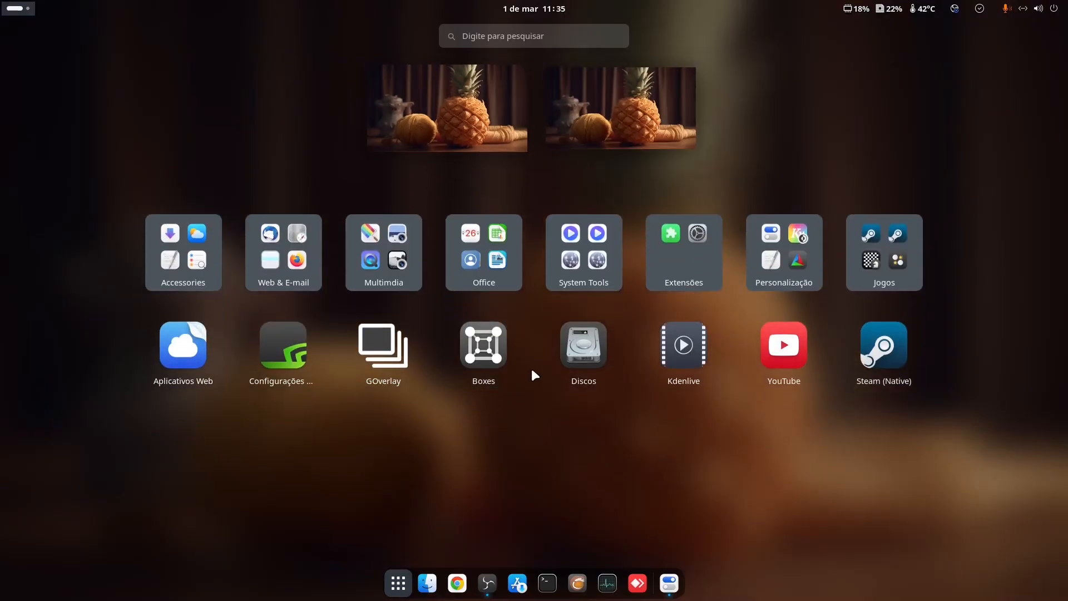
# Find and open the Layout Switcher application, and move its window aside from the middle of the desktop.
pyautogui.write('lay')
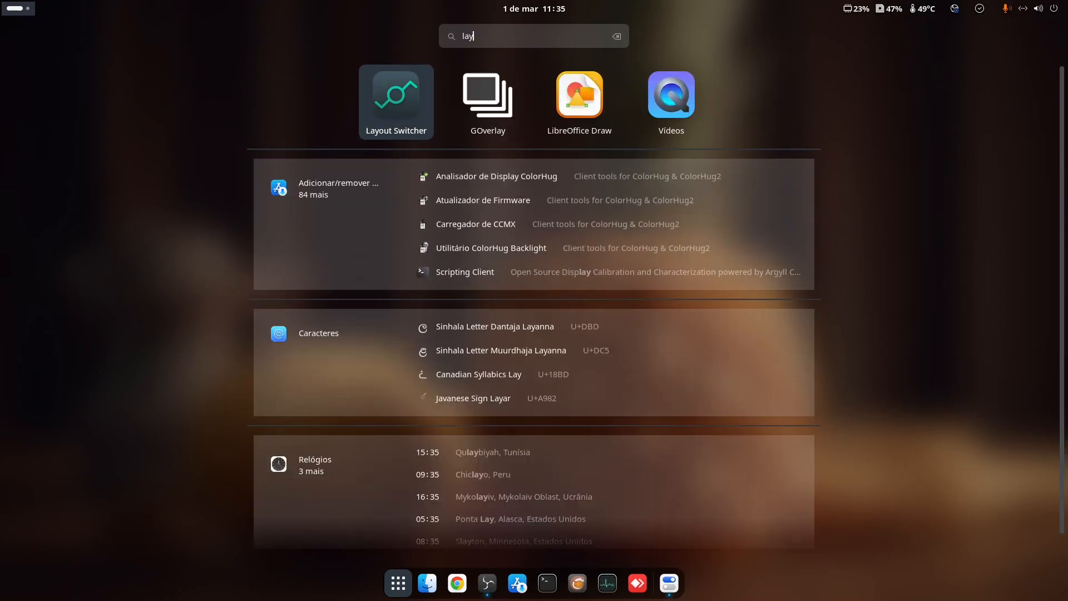
pyautogui.click(397, 105)
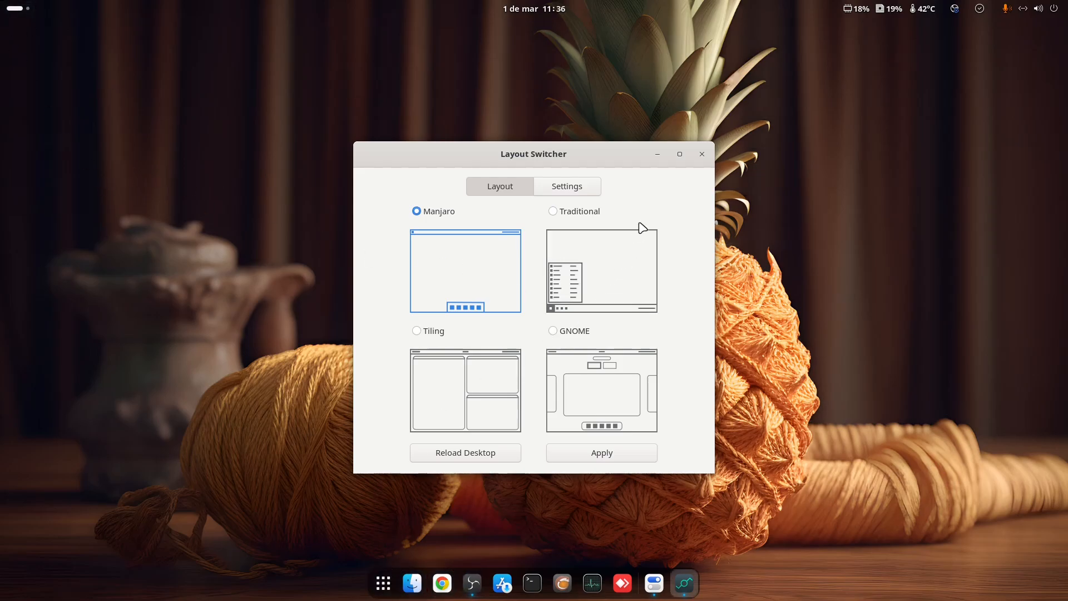
pyautogui.moveTo(626, 159); pyautogui.dragTo(351, 145)
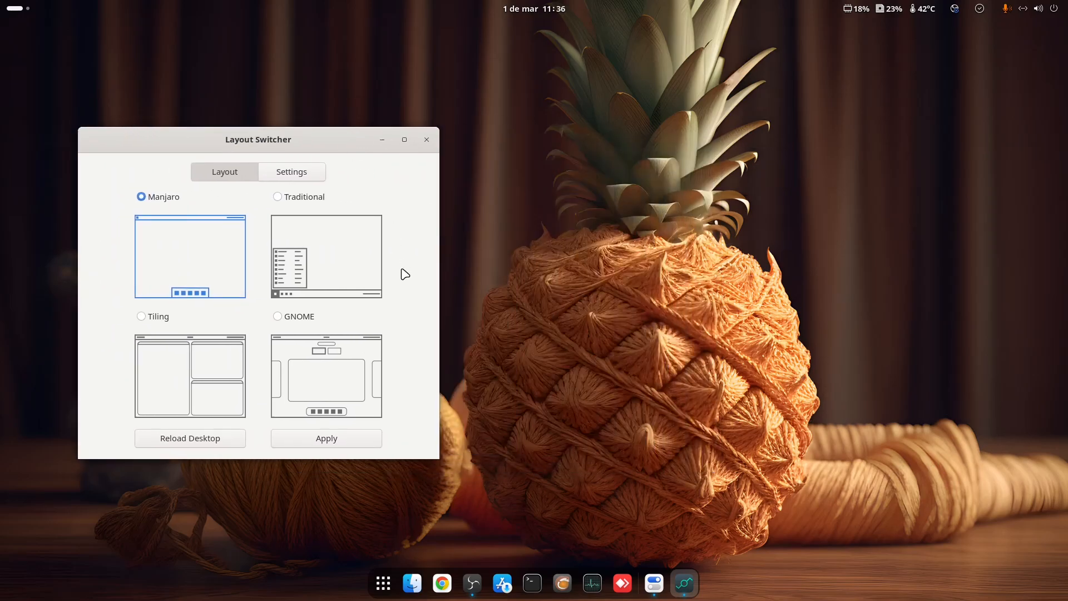
# In the appearance settings of Ajustes, set the legacy applications theme to Andromeda and close Ajustes.
pyautogui.click(385, 591)
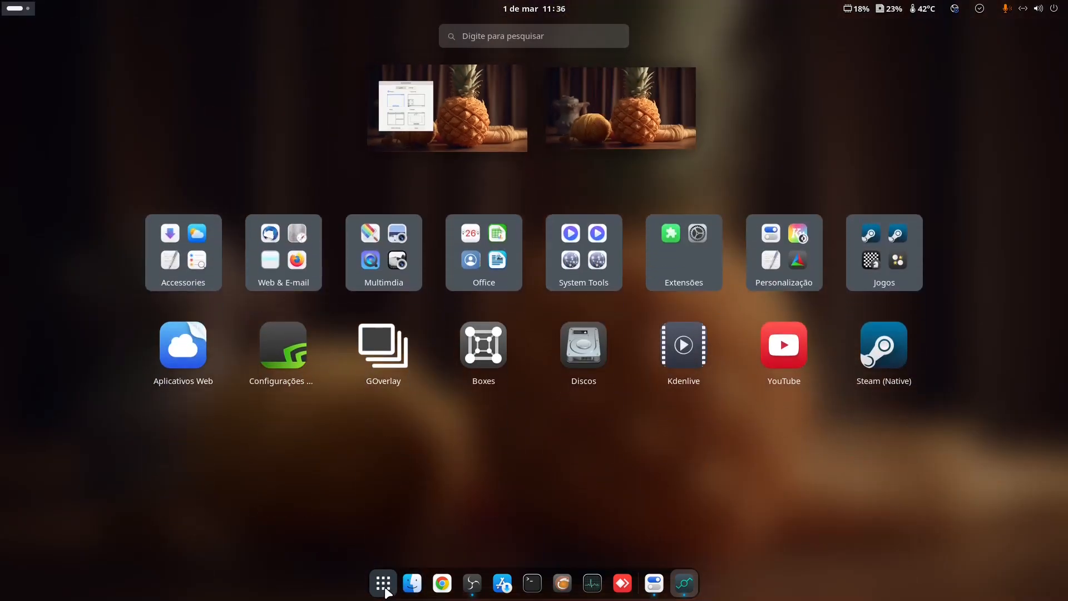
pyautogui.write('ajus')
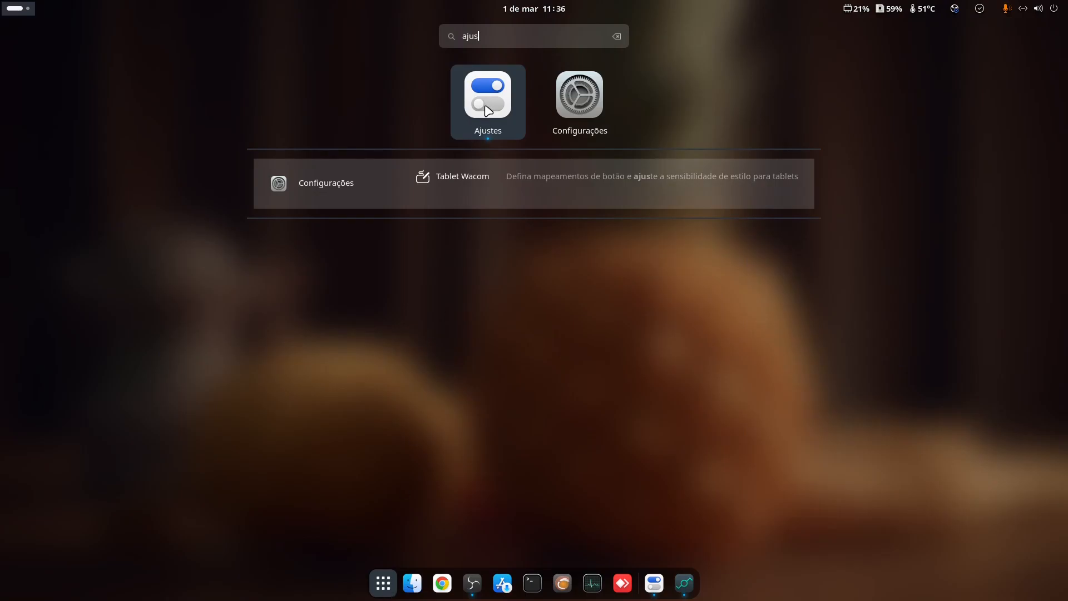
pyautogui.click(488, 107)
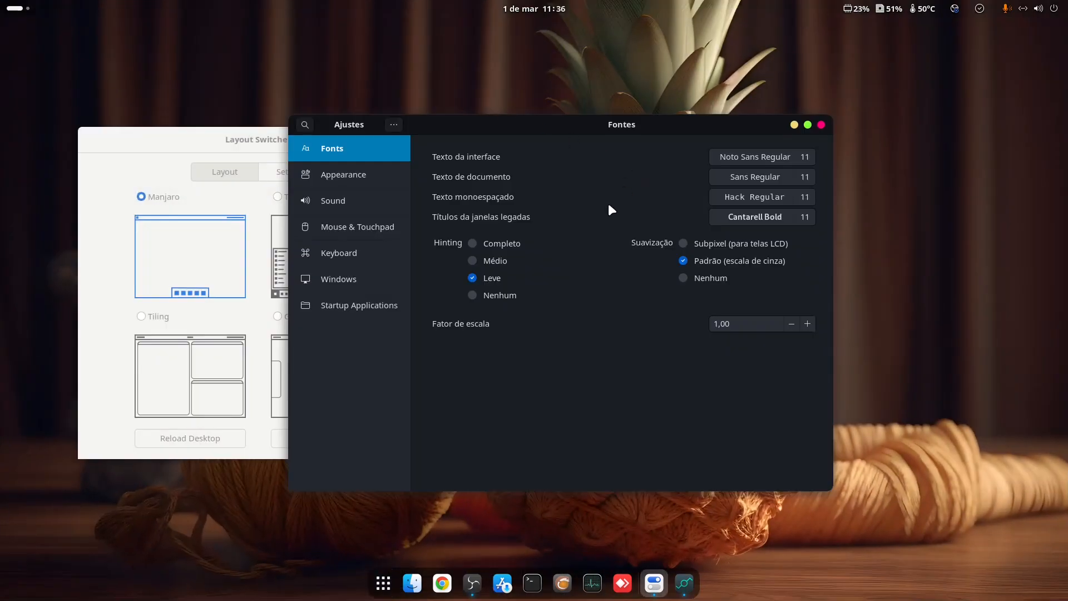
pyautogui.click(346, 174)
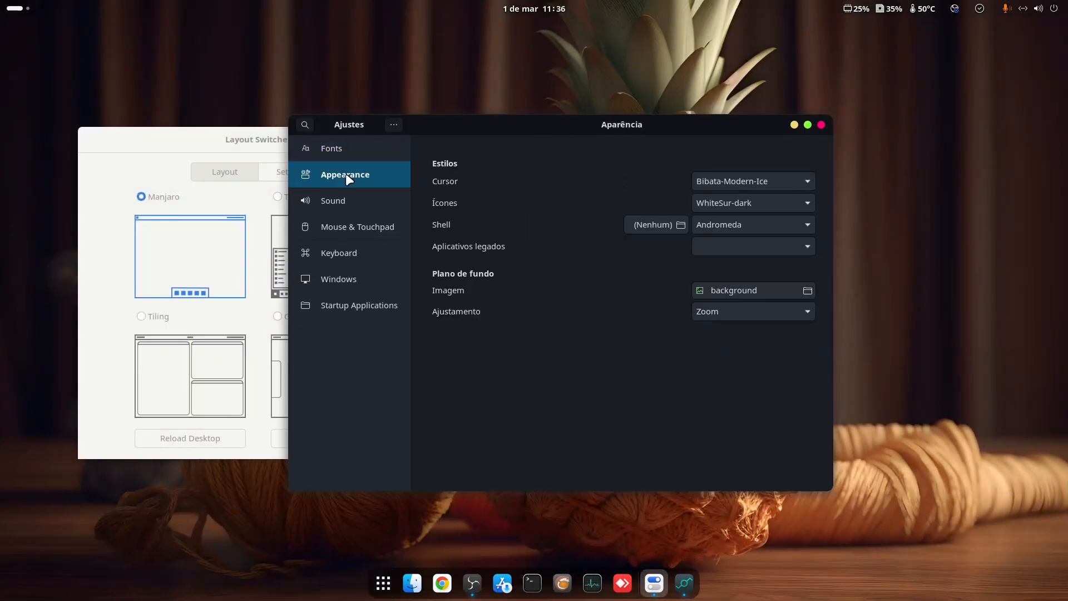
pyautogui.click(732, 246)
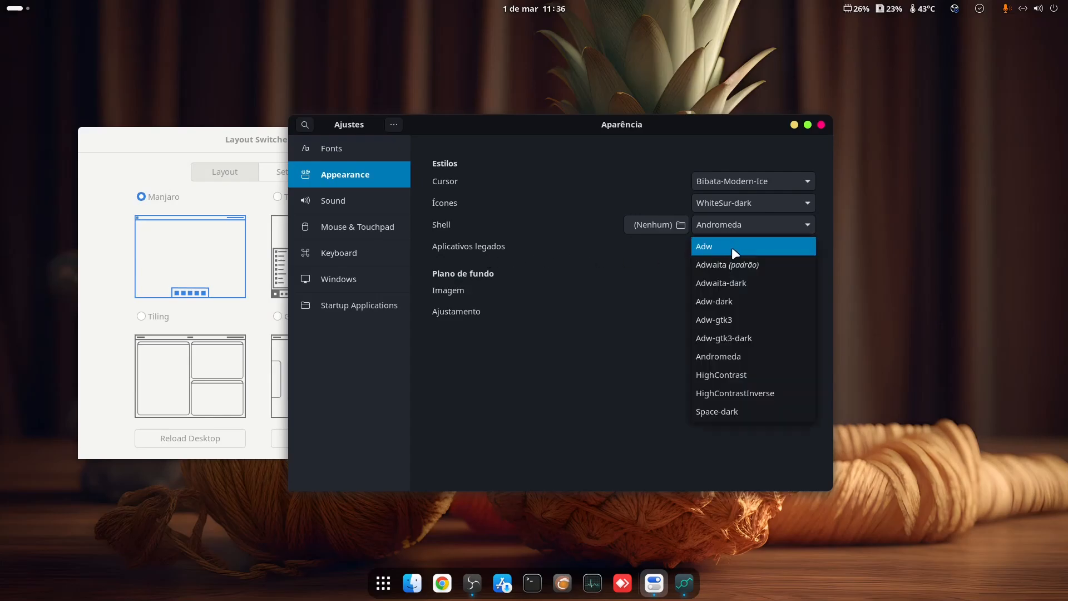
pyautogui.click(729, 345)
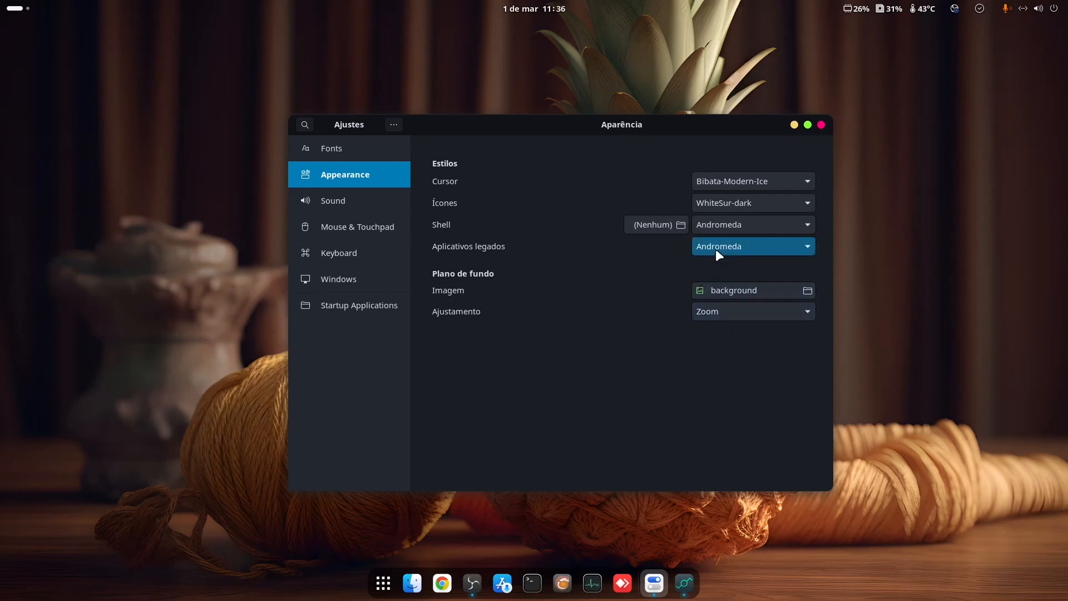
pyautogui.click(821, 125)
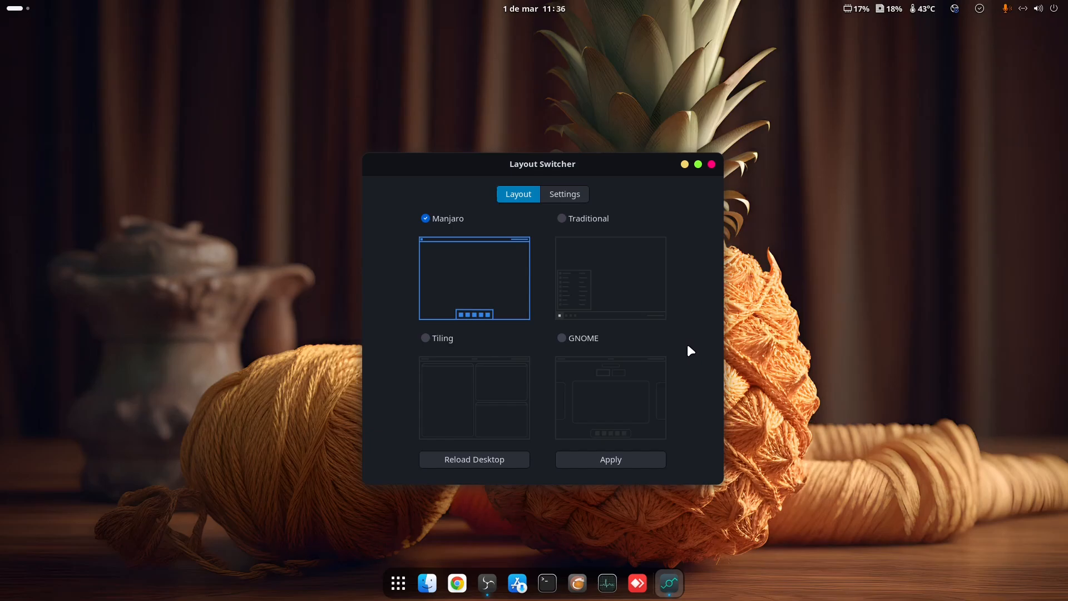
pyautogui.click(398, 582)
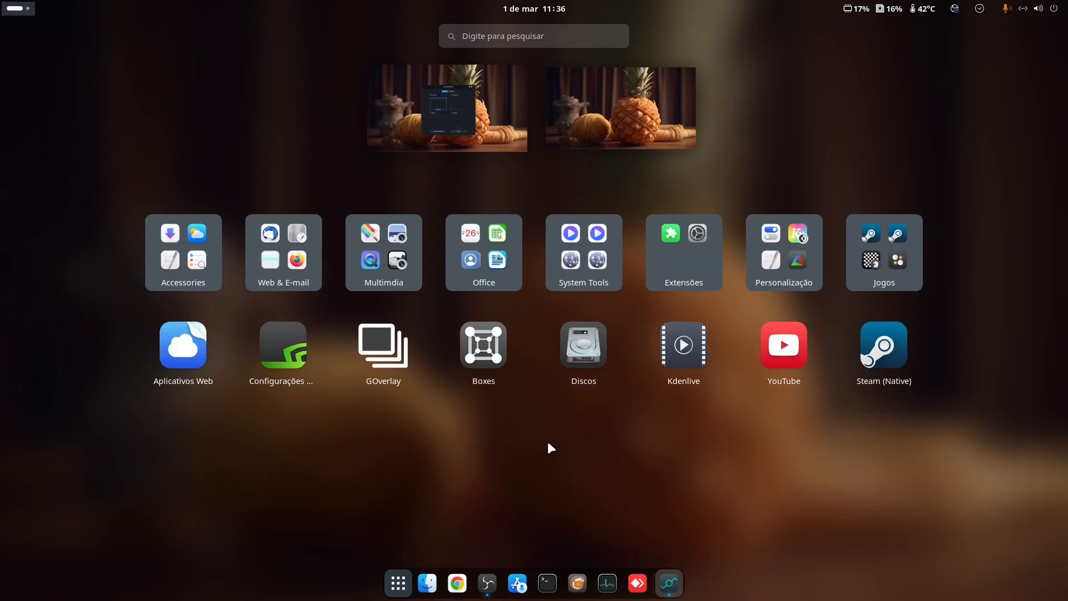
pyautogui.click(574, 452)
pyautogui.click(398, 592)
pyautogui.click(590, 313)
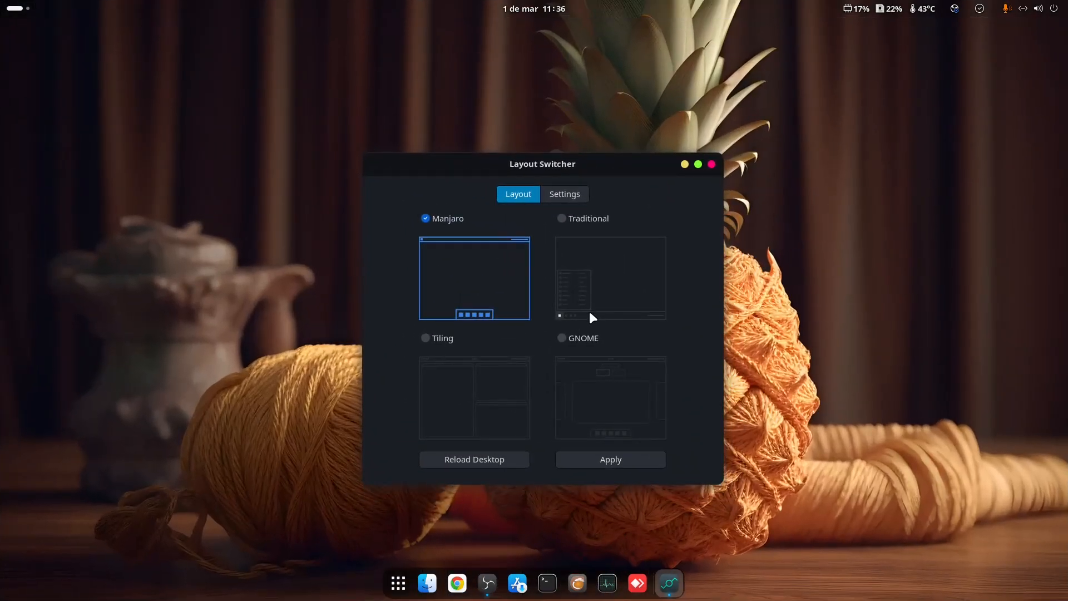
# Open Ajustes from the Personalização application folder and show its appearance settings.
pyautogui.click(400, 582)
pyautogui.click(771, 260)
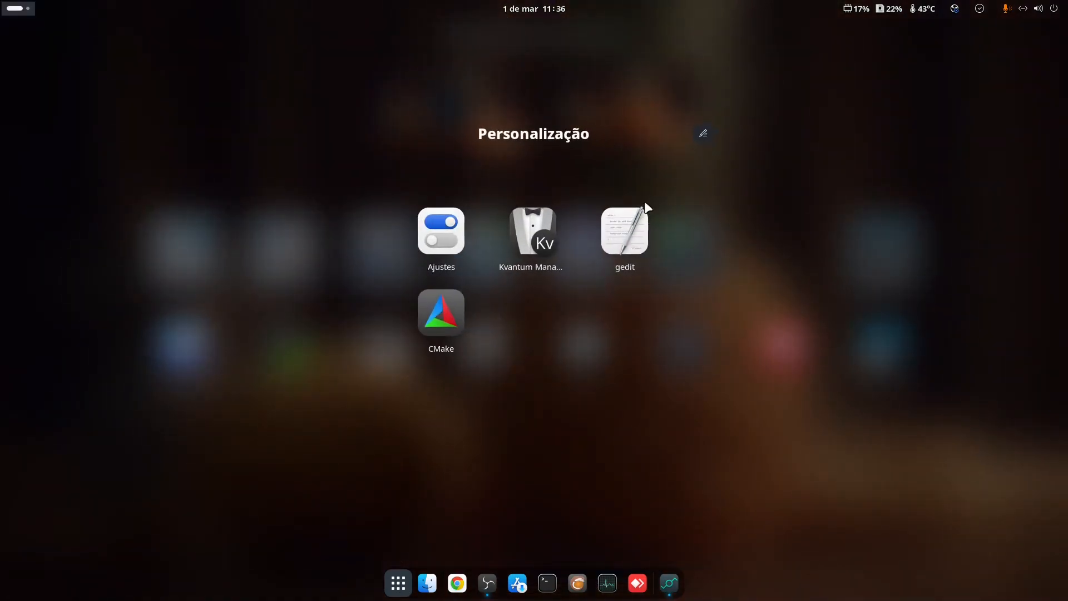
pyautogui.click(438, 232)
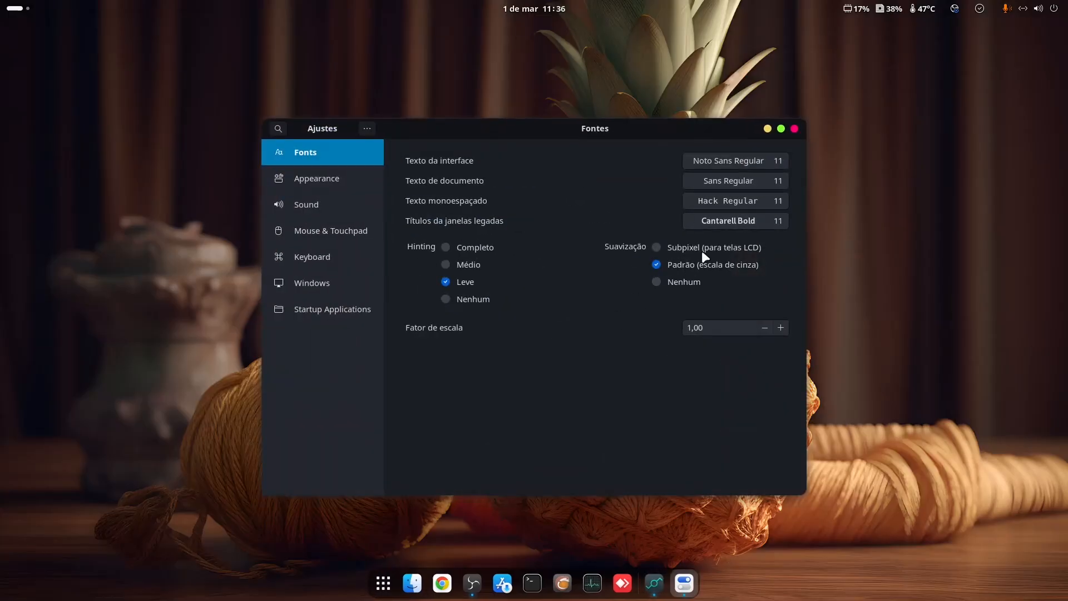
pyautogui.click(324, 178)
# Review the available legacy application themes, pick Andromeda, and close Ajustes and the Layout Switcher.
pyautogui.click(675, 235)
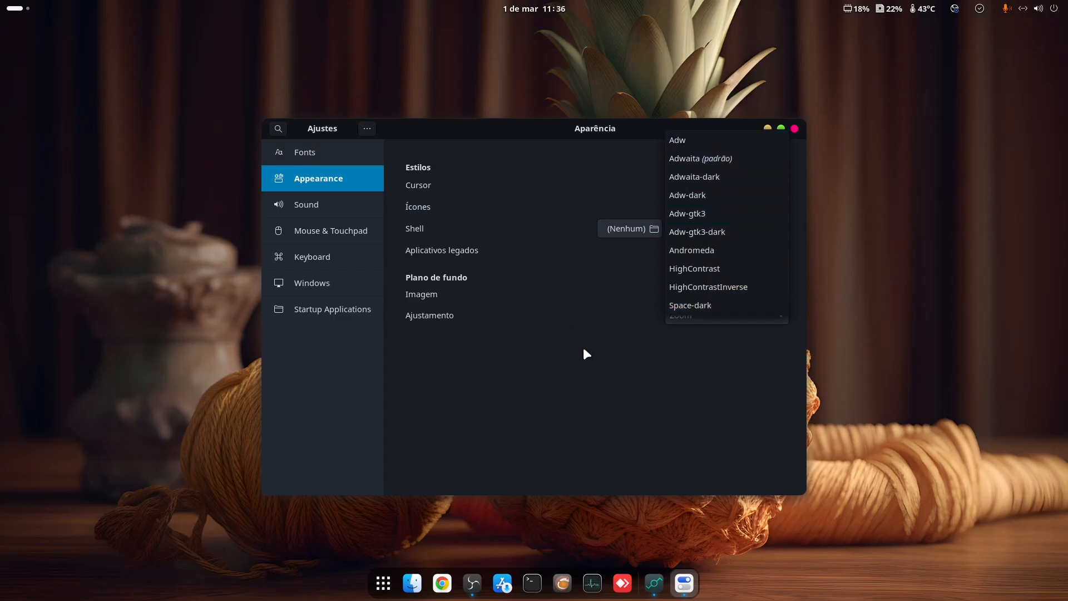
pyautogui.click(583, 347)
pyautogui.click(696, 251)
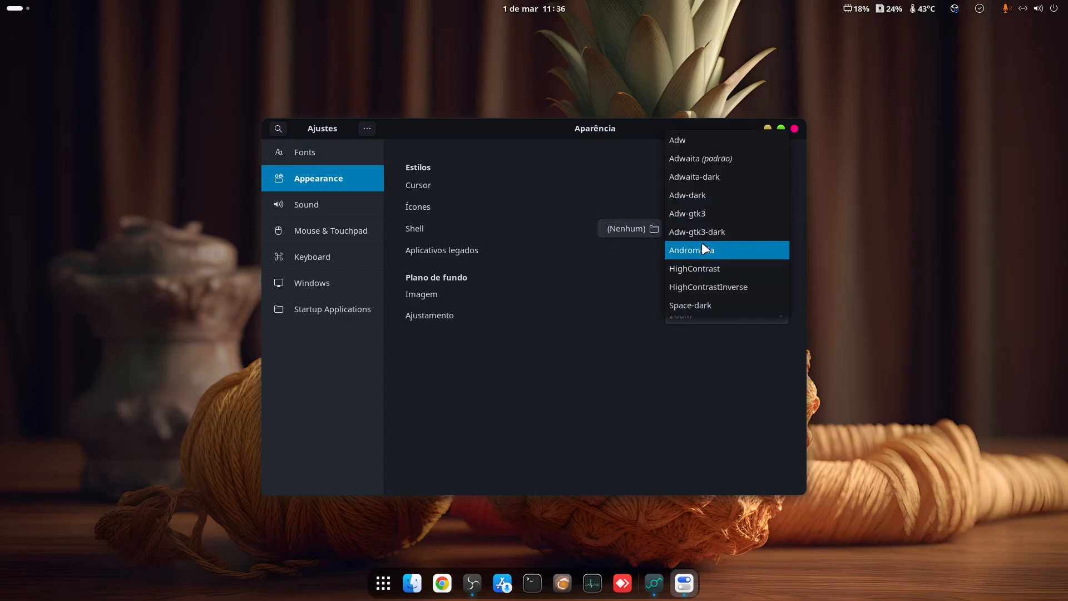
pyautogui.click(700, 245)
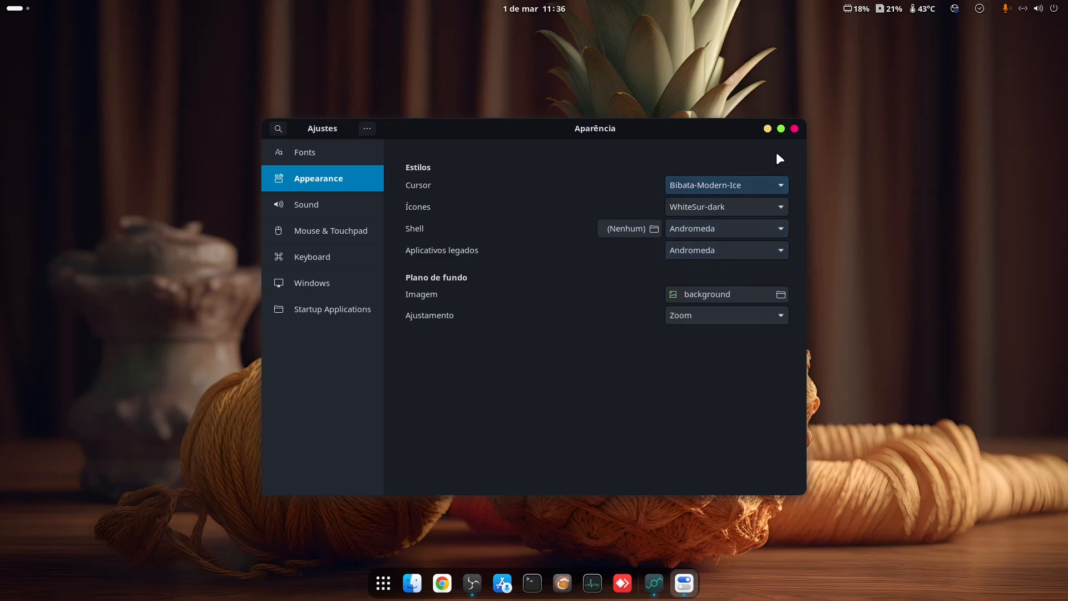
pyautogui.click(794, 129)
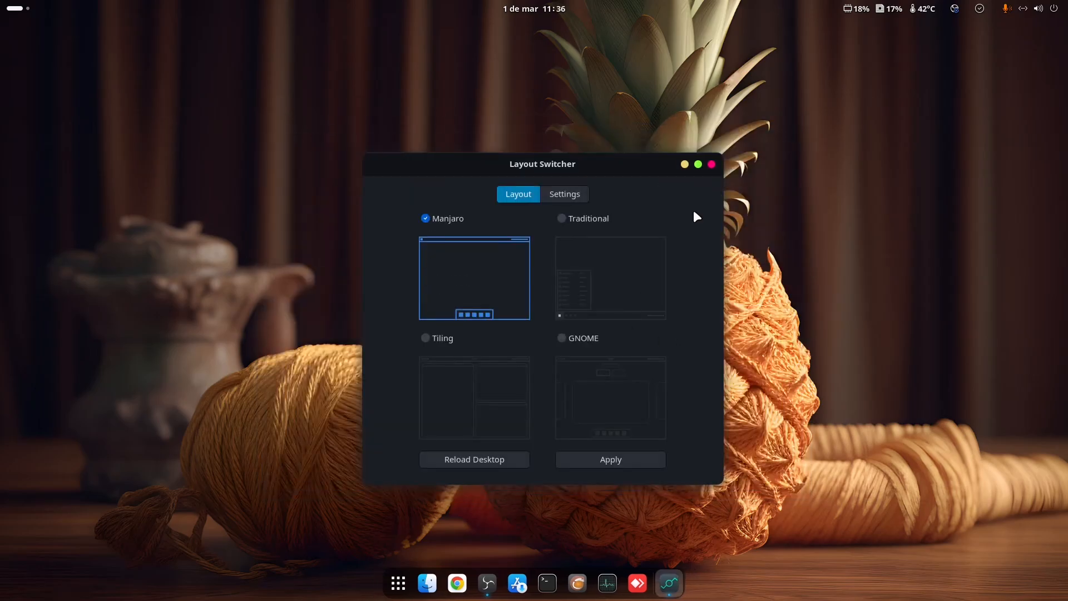
pyautogui.click(711, 164)
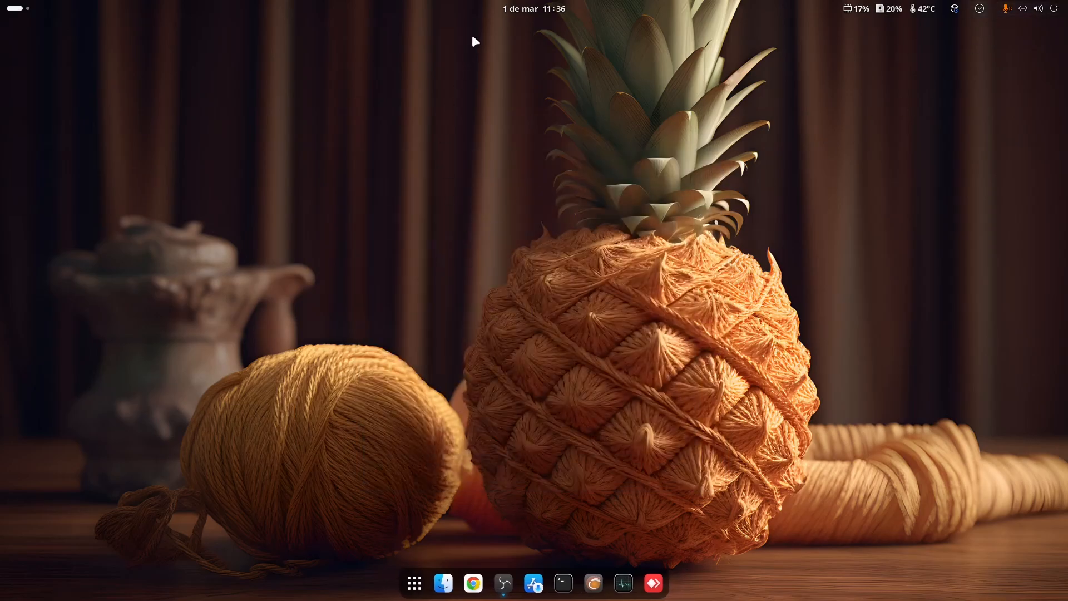
pyautogui.click(533, 9)
pyautogui.click(533, 8)
pyautogui.click(442, 584)
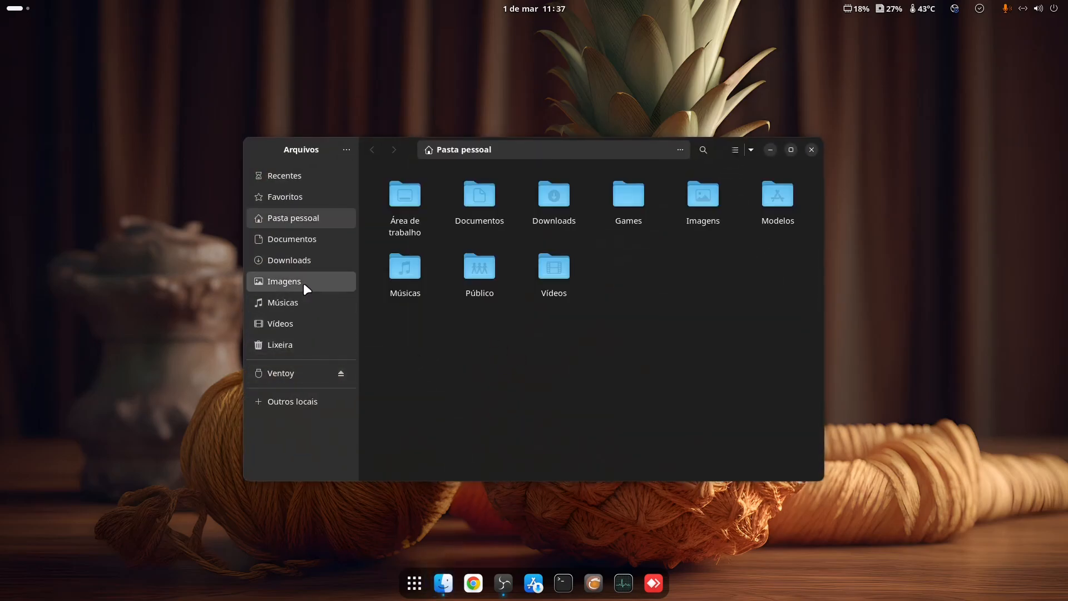
pyautogui.click(303, 284)
pyautogui.doubleClick(467, 203)
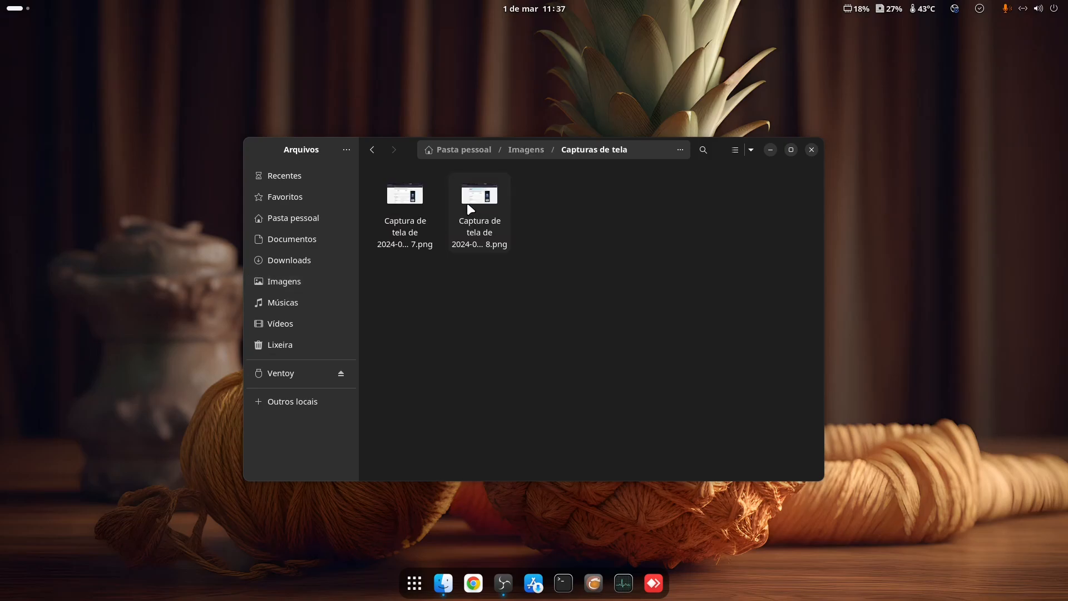
pyautogui.click(489, 209)
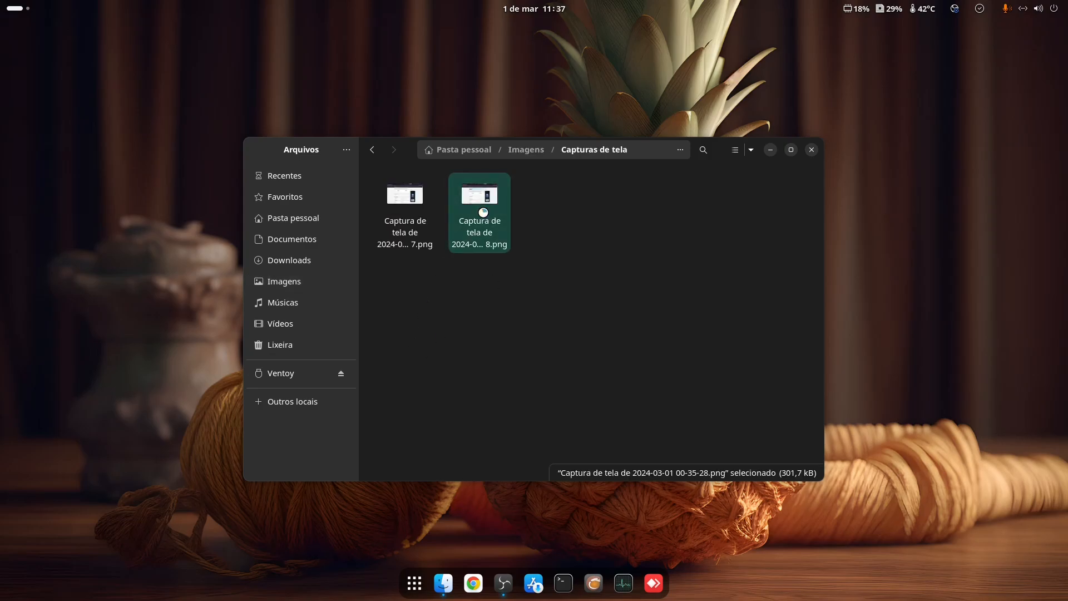
pyautogui.doubleClick(487, 217)
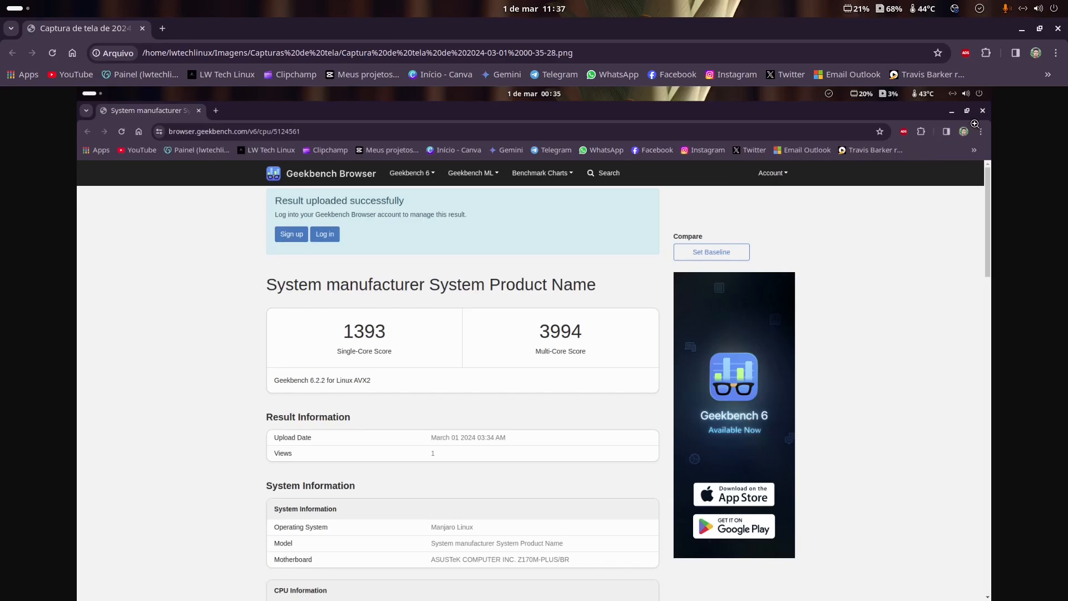
pyautogui.click(1058, 28)
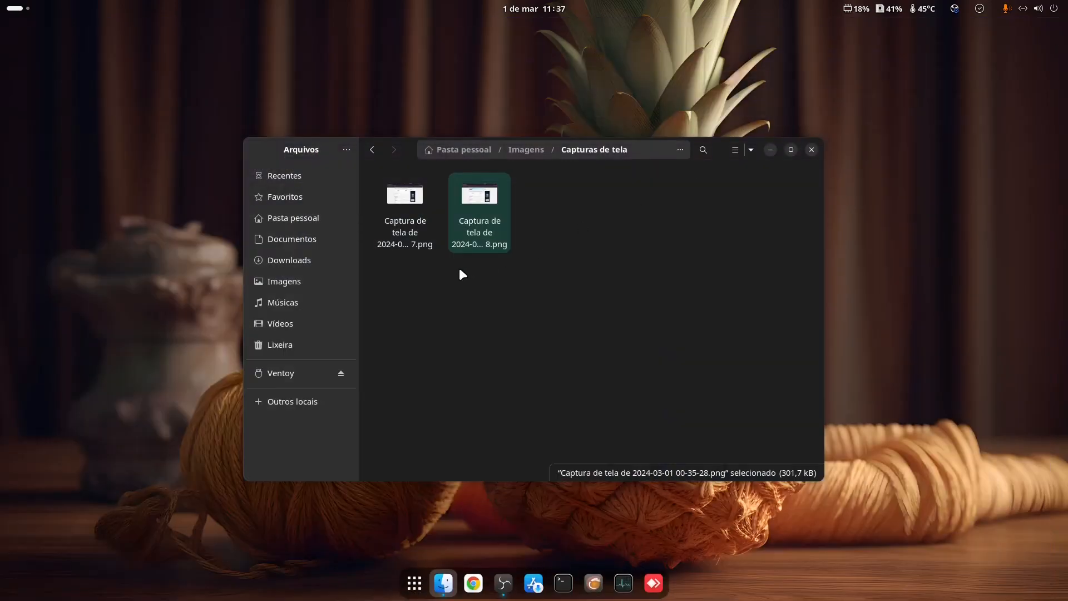
# Sort the screenshots by modification date, newest first, and check their modification times in list view before returning to icon view.
pyautogui.click(751, 149)
pyautogui.click(745, 230)
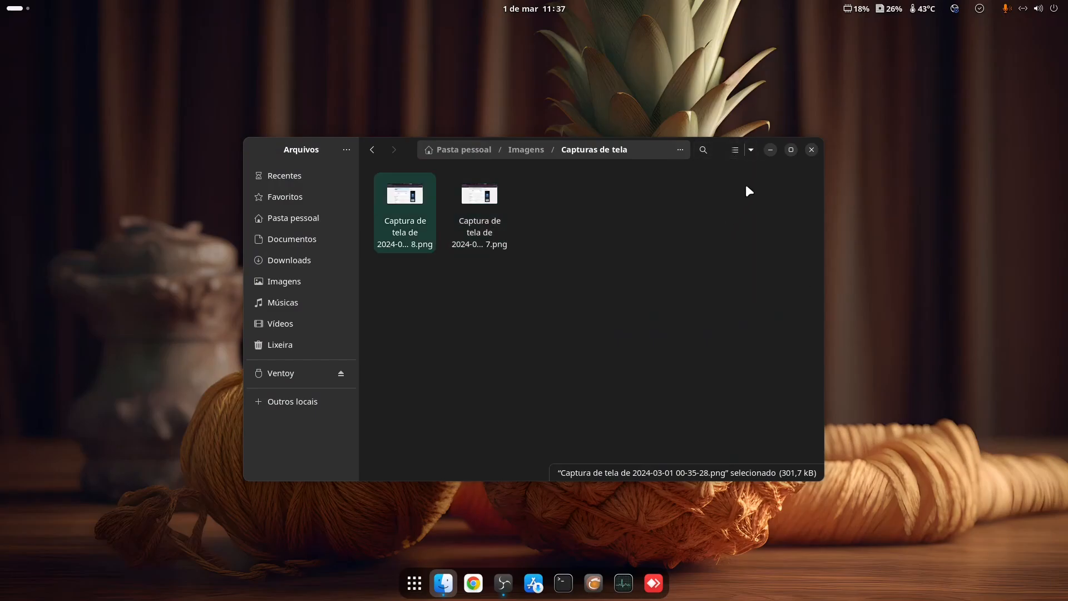
pyautogui.click(734, 150)
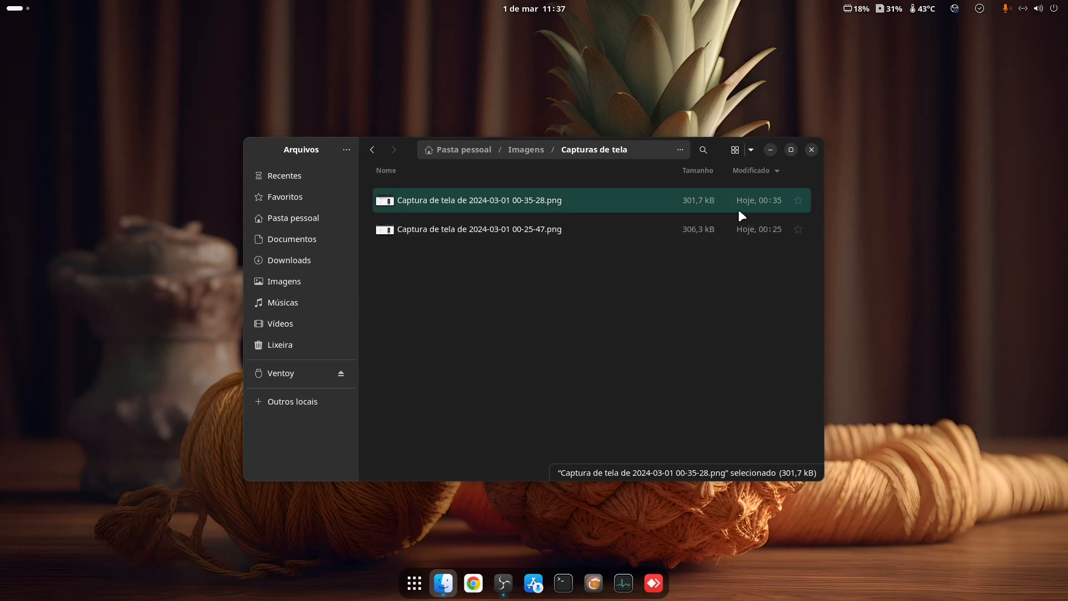
pyautogui.click(746, 169)
pyautogui.click(746, 169)
pyautogui.click(734, 150)
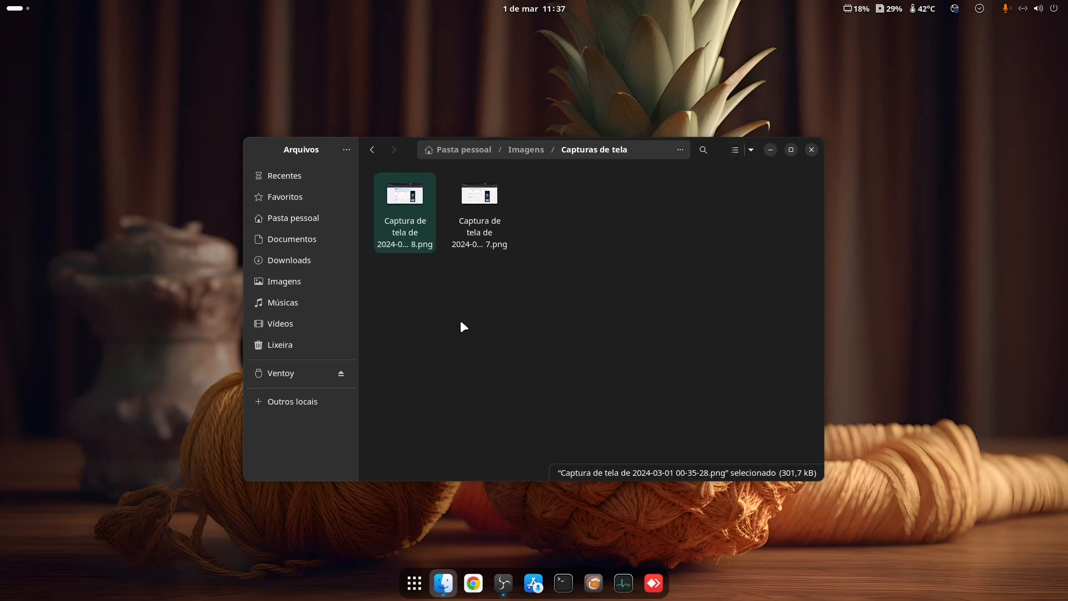
pyautogui.click(463, 324)
pyautogui.click(291, 401)
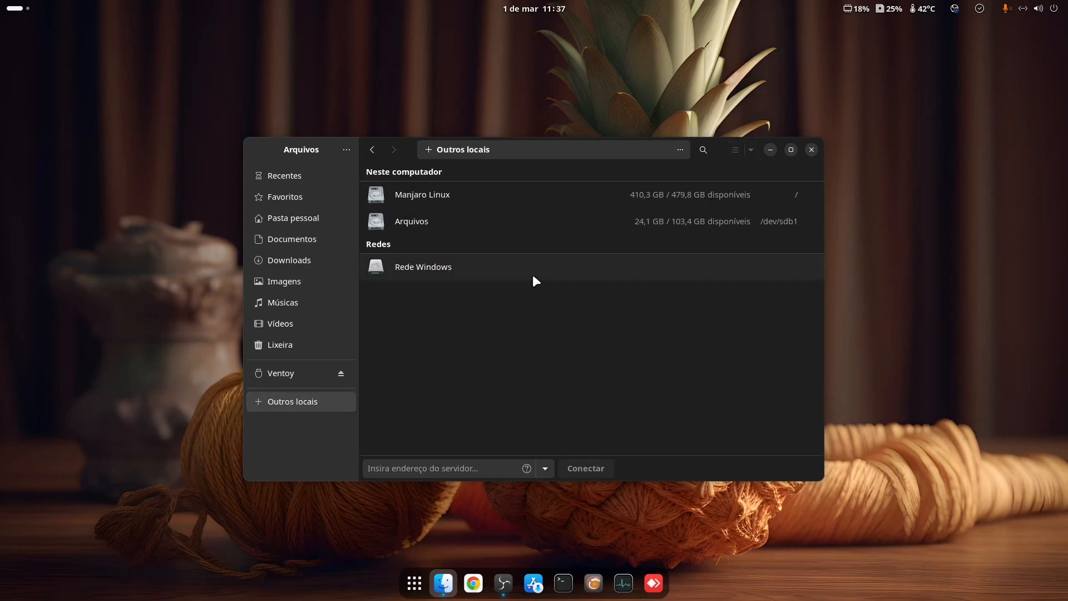
pyautogui.click(502, 233)
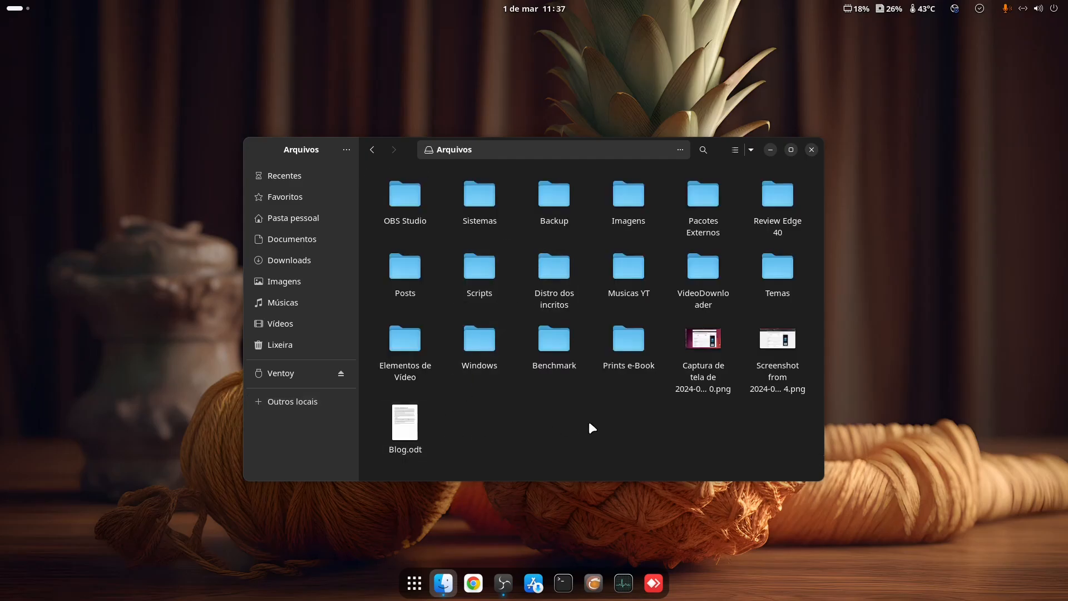
pyautogui.doubleClick(789, 361)
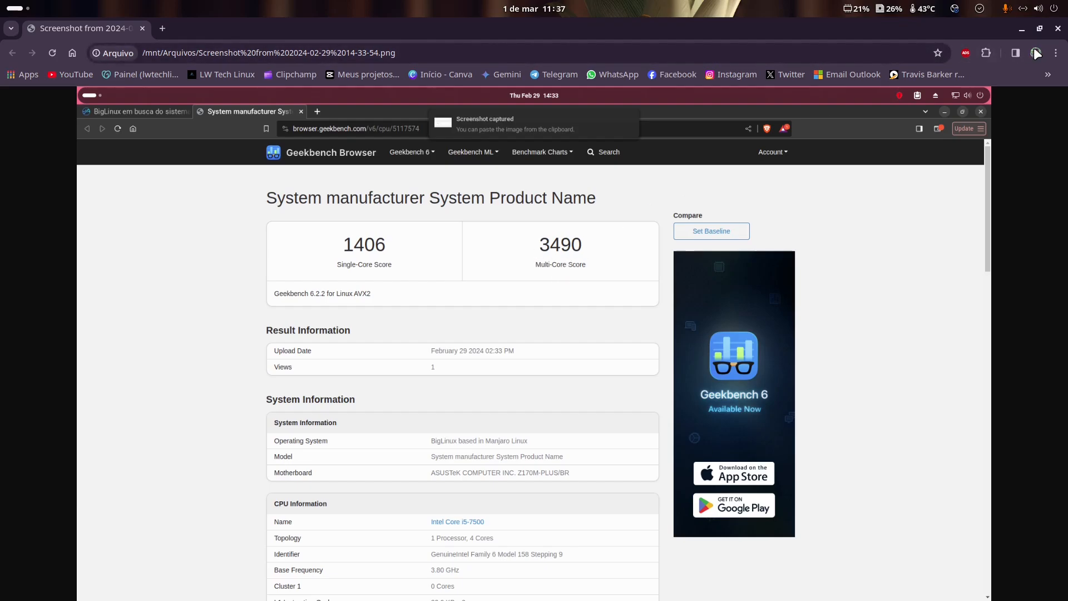
pyautogui.click(1057, 29)
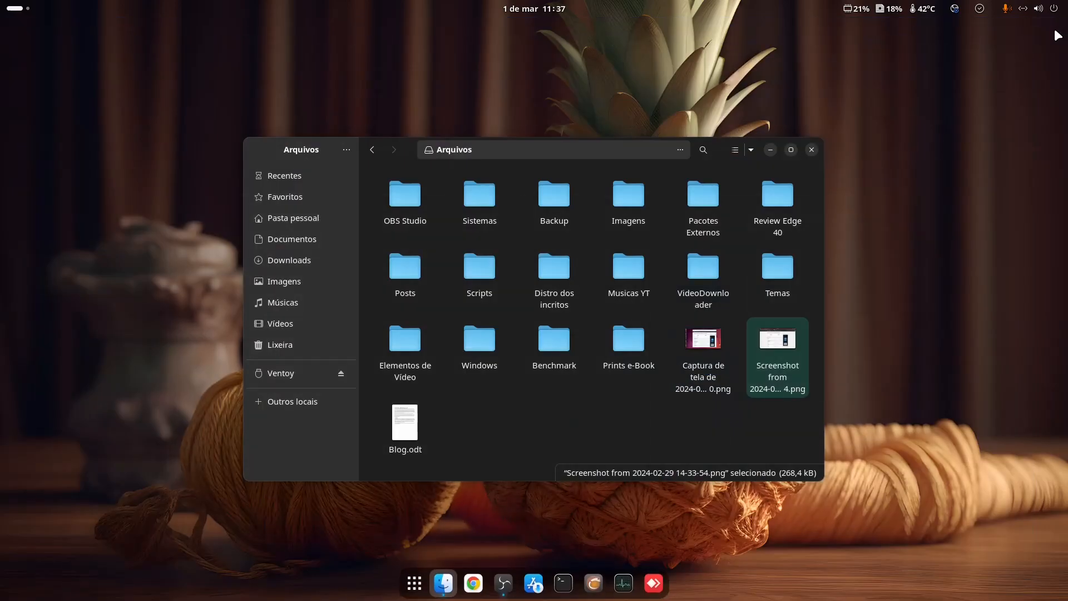
pyautogui.click(706, 349)
pyautogui.rightClick(702, 348)
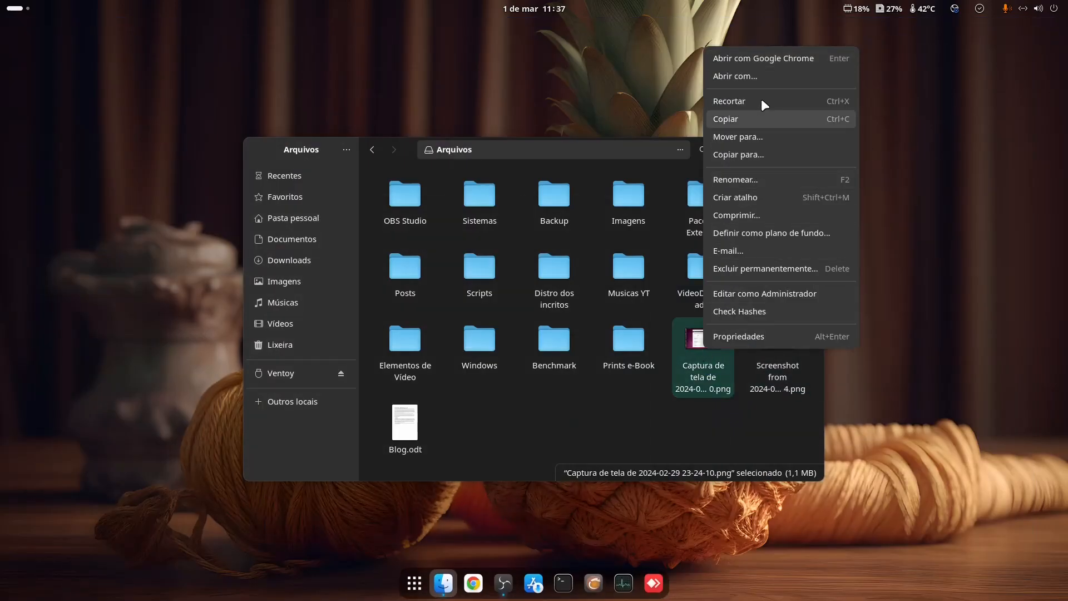
pyautogui.click(733, 334)
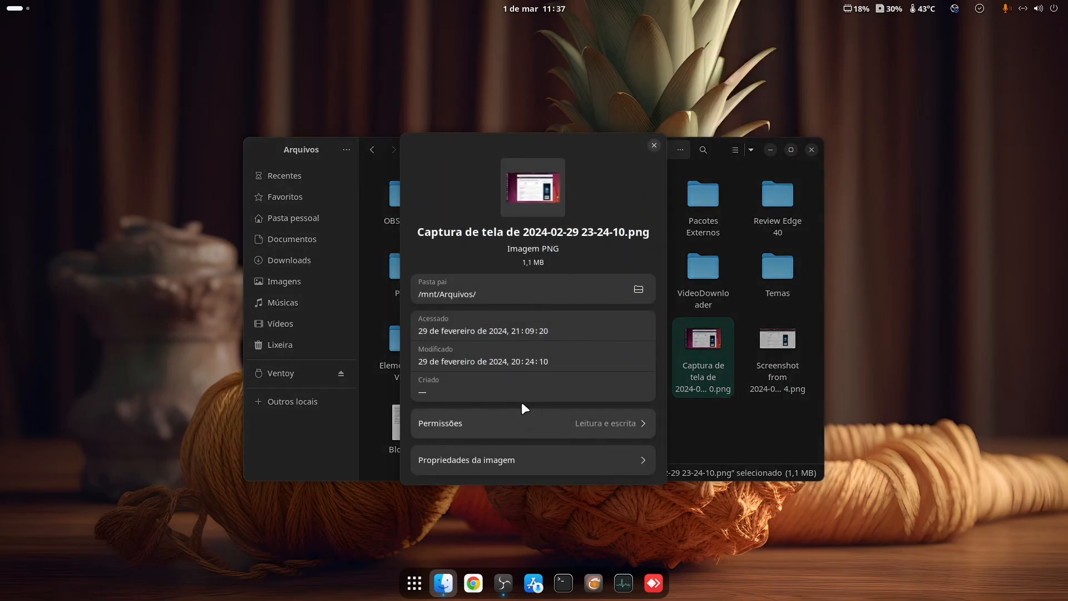
pyautogui.click(653, 144)
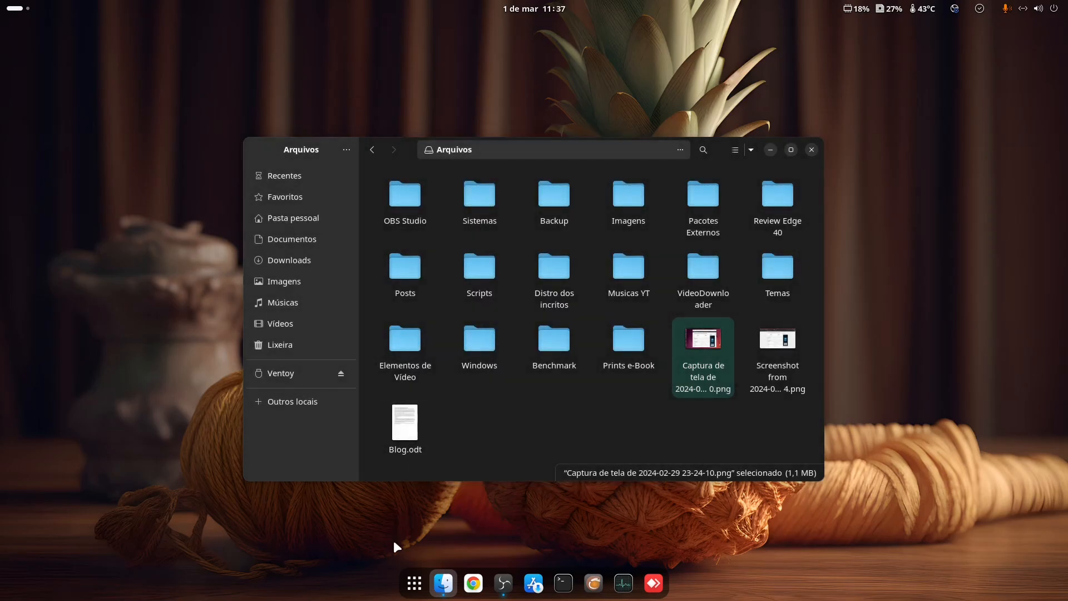
# Find the default applications settings, set gThumb Image Viewer as the default photo application, and close the settings.
pyautogui.click(414, 582)
pyautogui.write('padr')
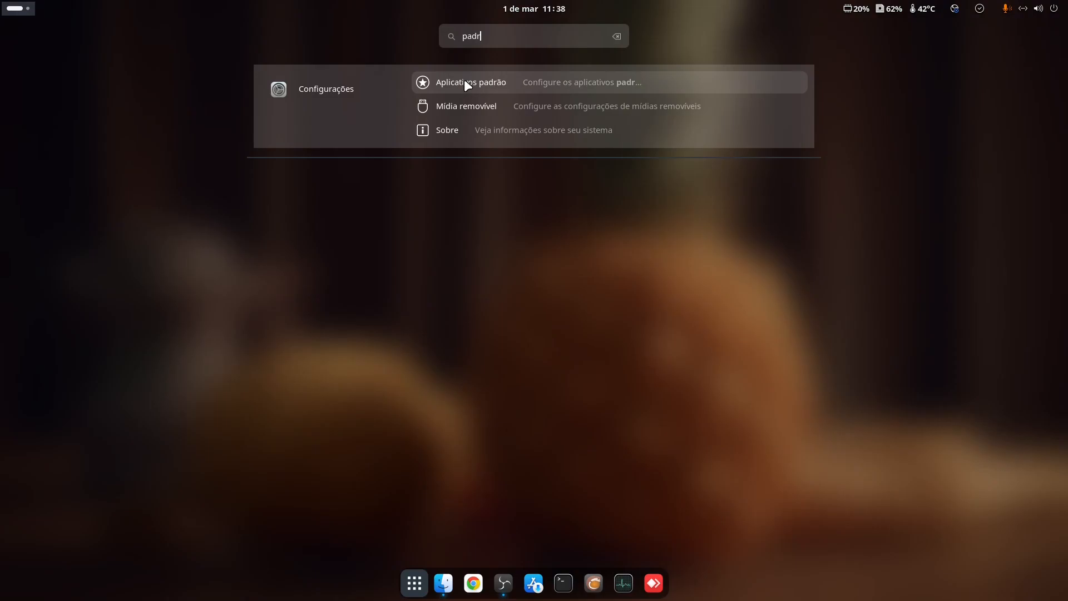
pyautogui.click(467, 84)
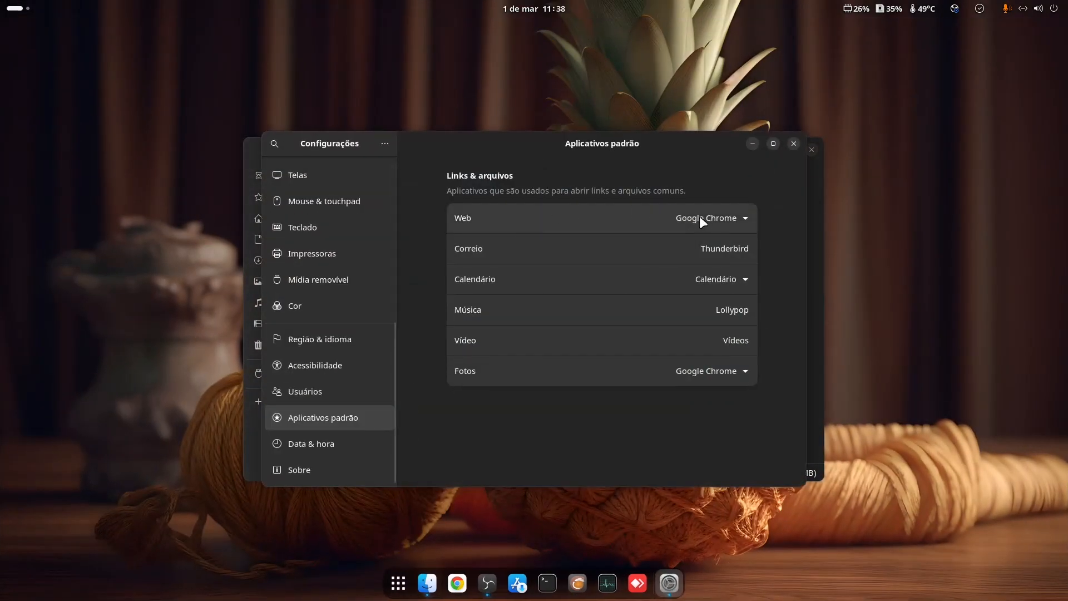
pyautogui.click(724, 372)
pyautogui.click(722, 418)
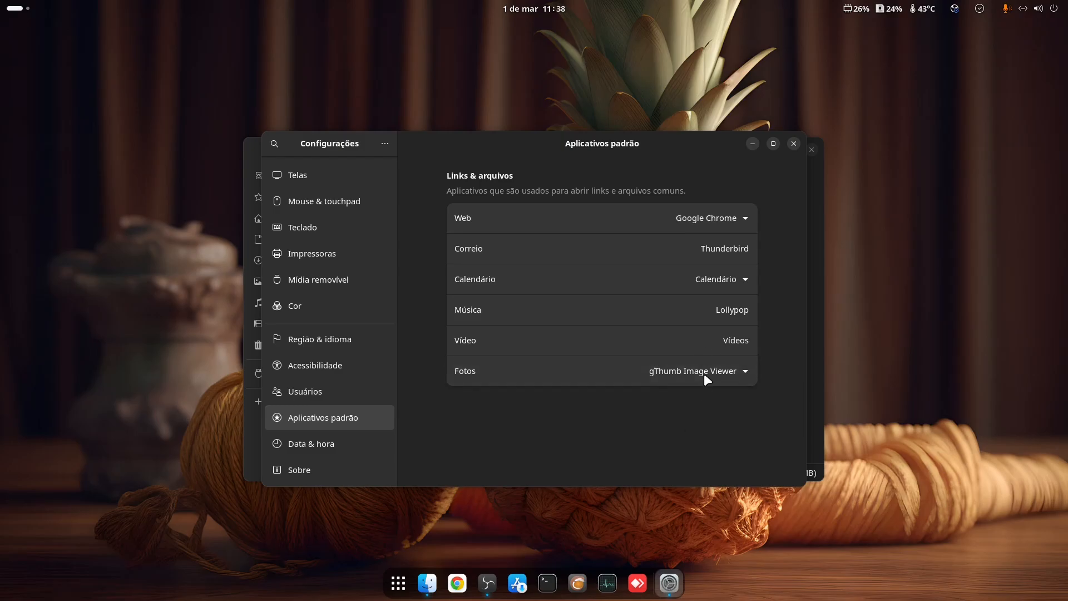
pyautogui.click(793, 142)
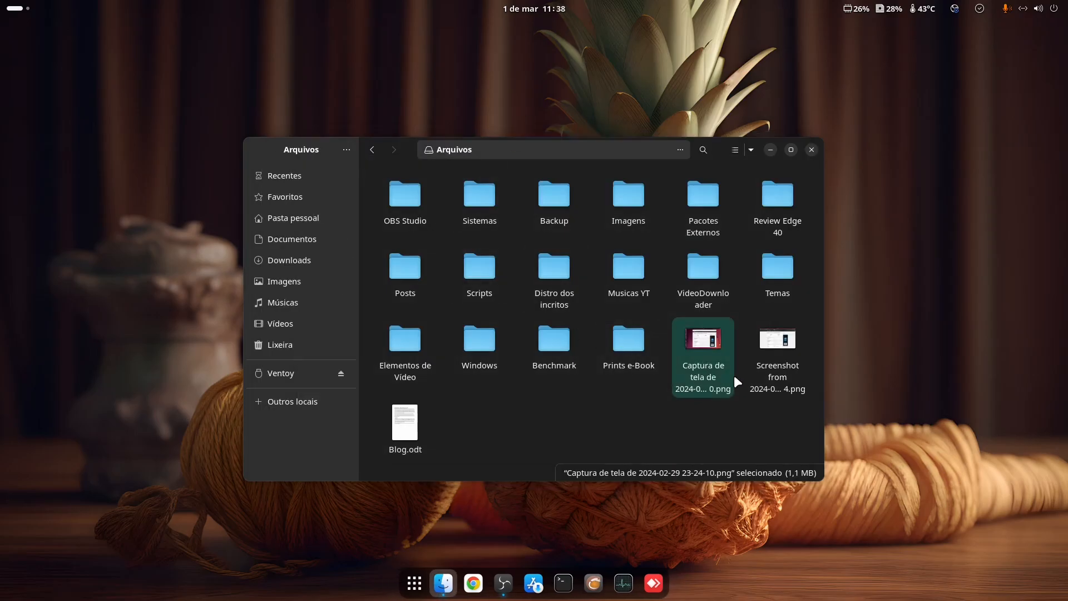
pyautogui.doubleClick(710, 355)
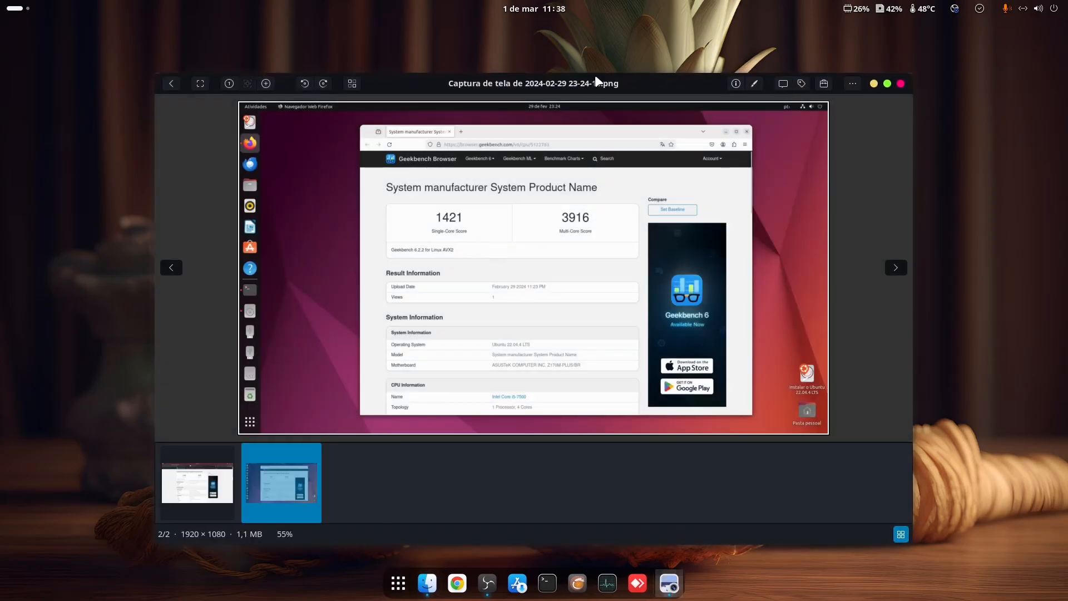
pyautogui.moveTo(595, 82); pyautogui.dragTo(608, 72)
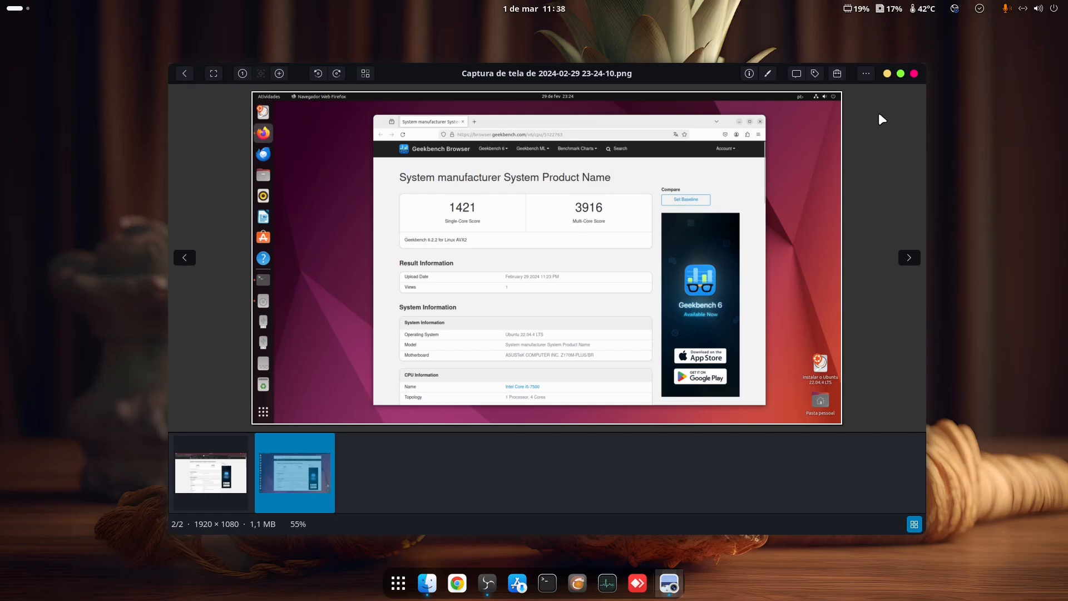
pyautogui.click(912, 74)
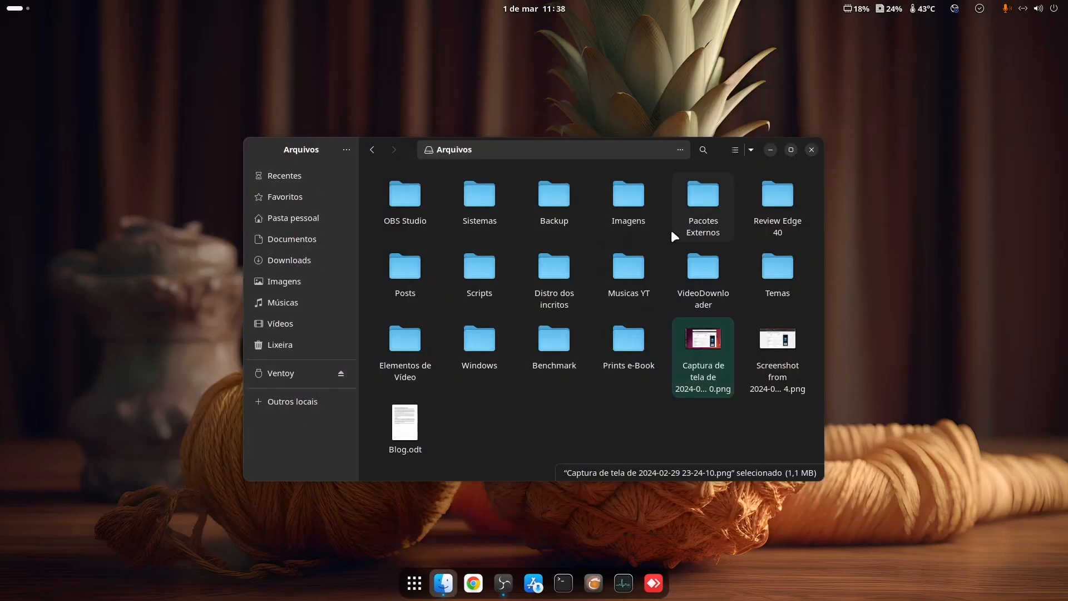
pyautogui.click(591, 390)
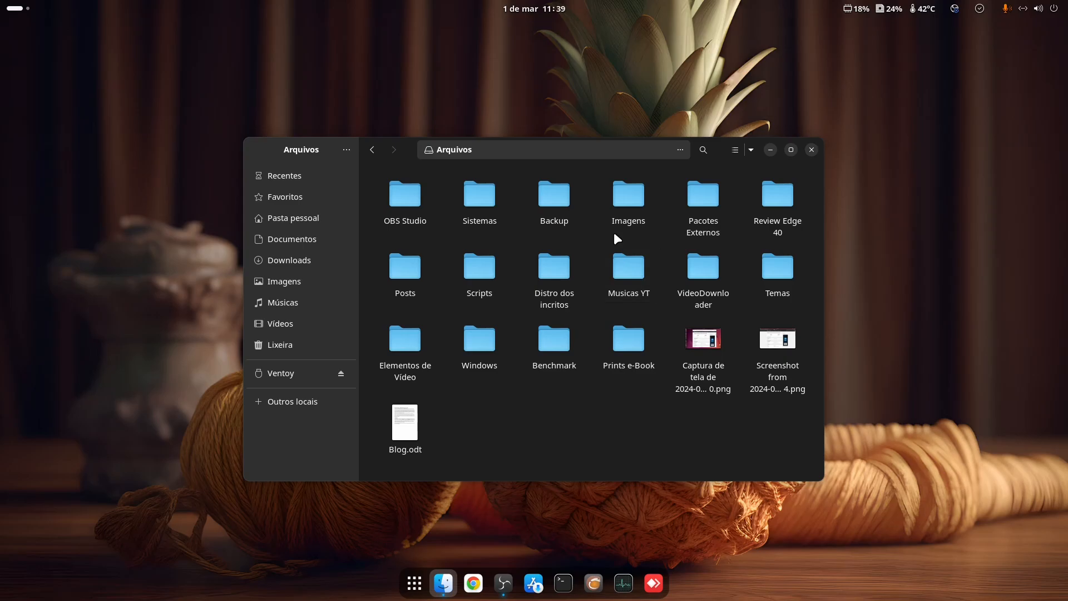
pyautogui.doubleClick(627, 198)
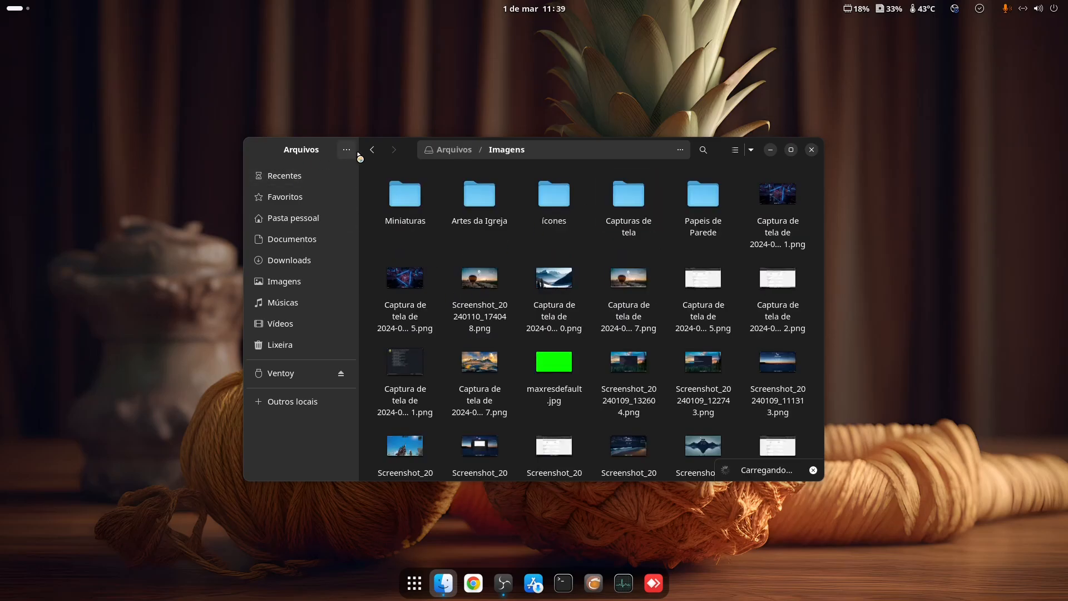
pyautogui.click(372, 151)
pyautogui.doubleClick(551, 195)
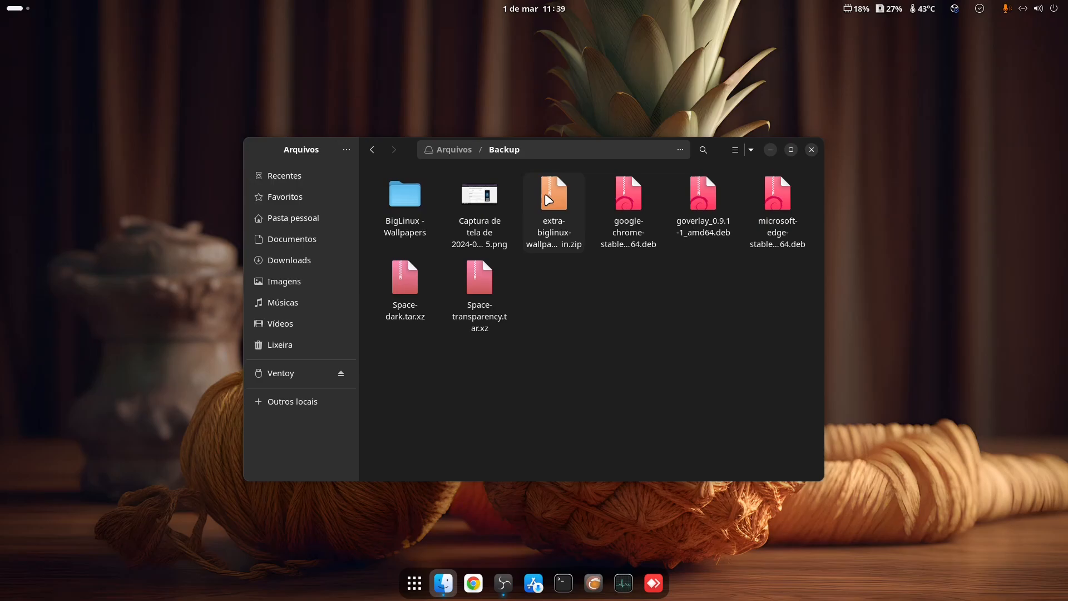
pyautogui.click(485, 214)
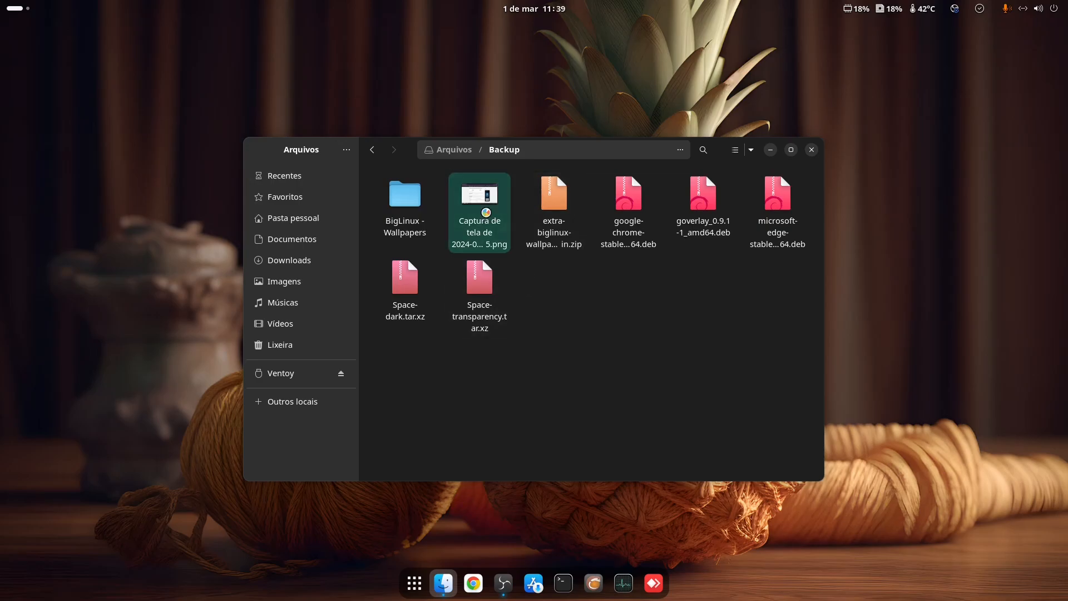
pyautogui.doubleClick(486, 213)
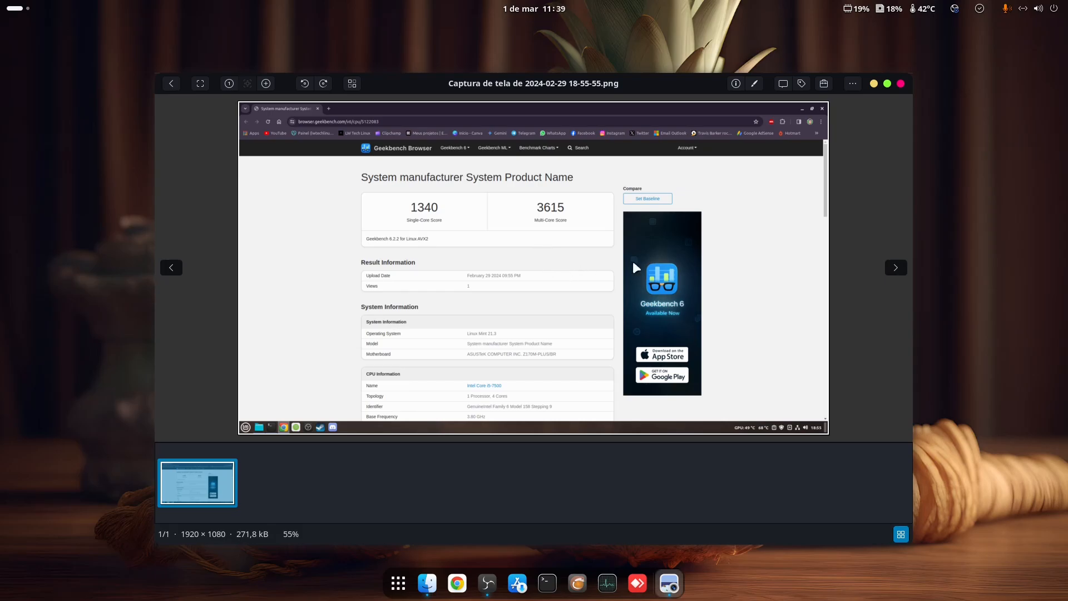
pyautogui.click(900, 84)
pyautogui.click(558, 328)
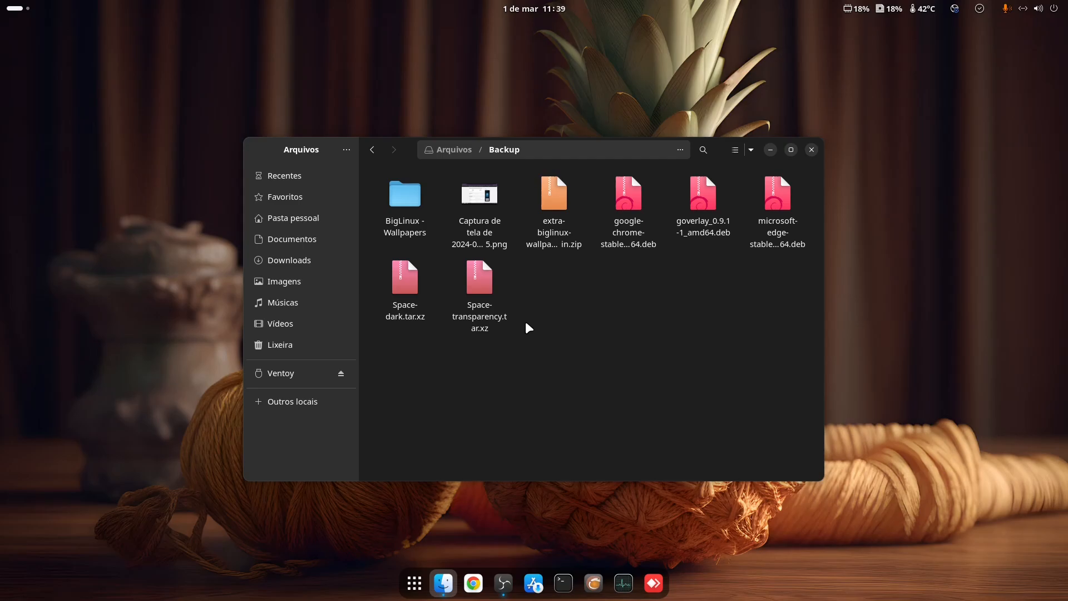
# Check the personal Imagens folder, return to the Backup folder, and close the file manager.
pyautogui.click(325, 282)
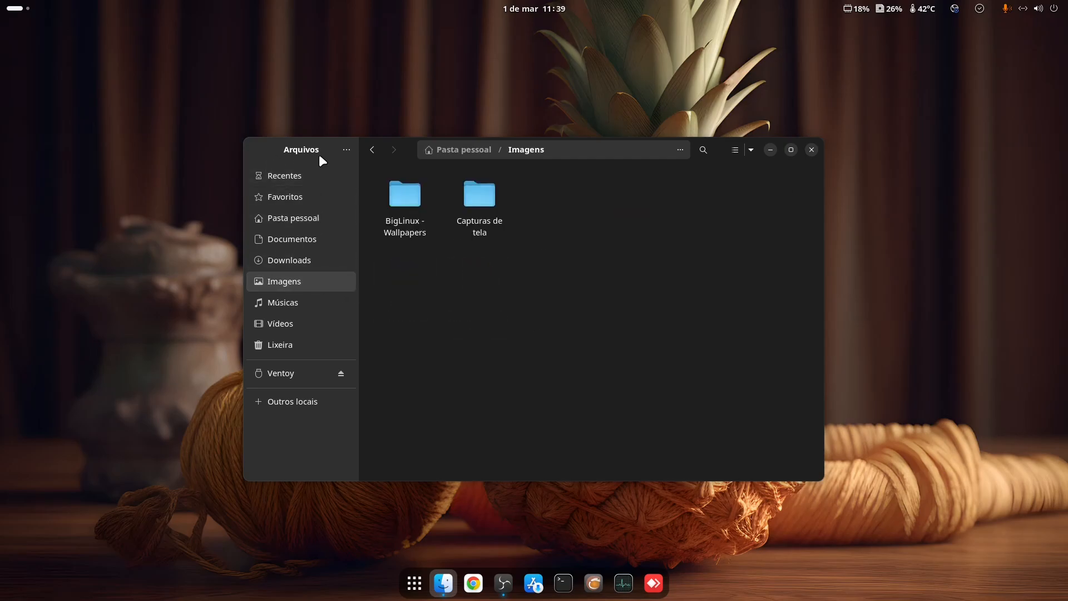
pyautogui.click(370, 148)
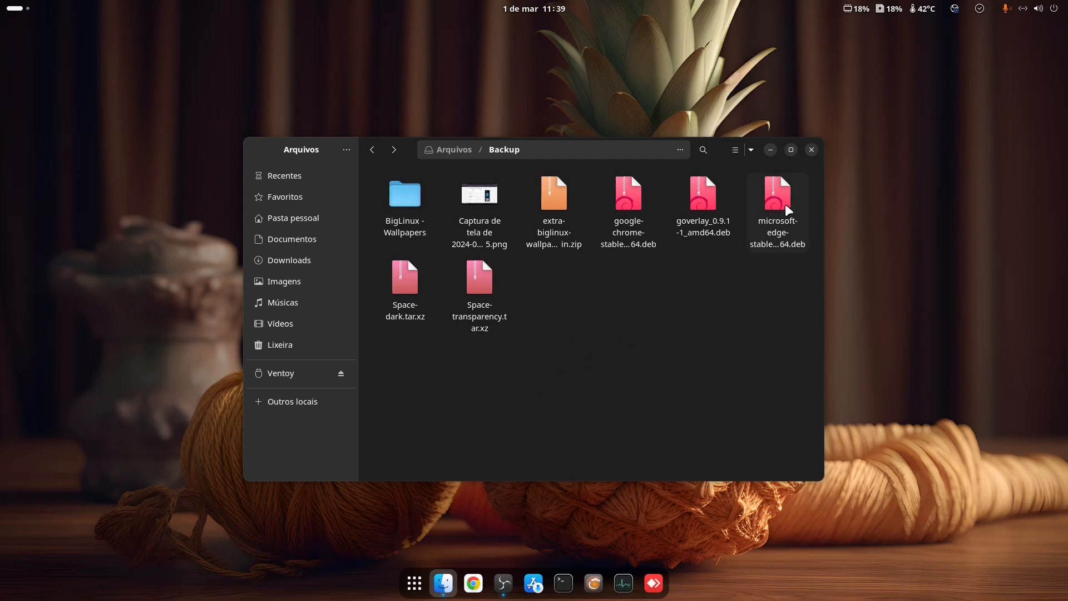
pyautogui.click(810, 150)
pyautogui.click(561, 8)
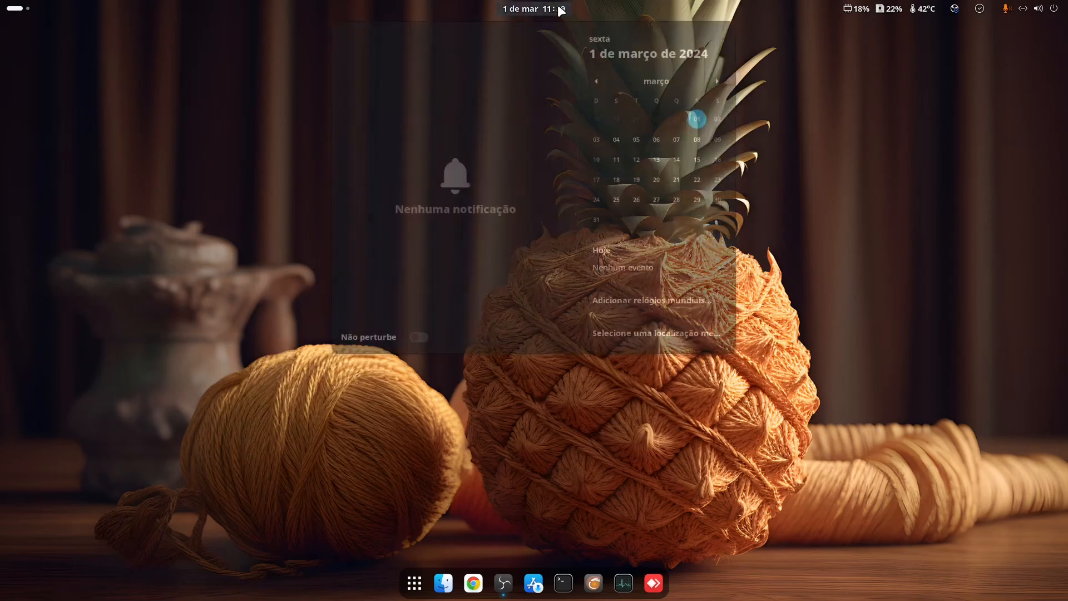
pyautogui.click(562, 8)
pyautogui.click(12, 16)
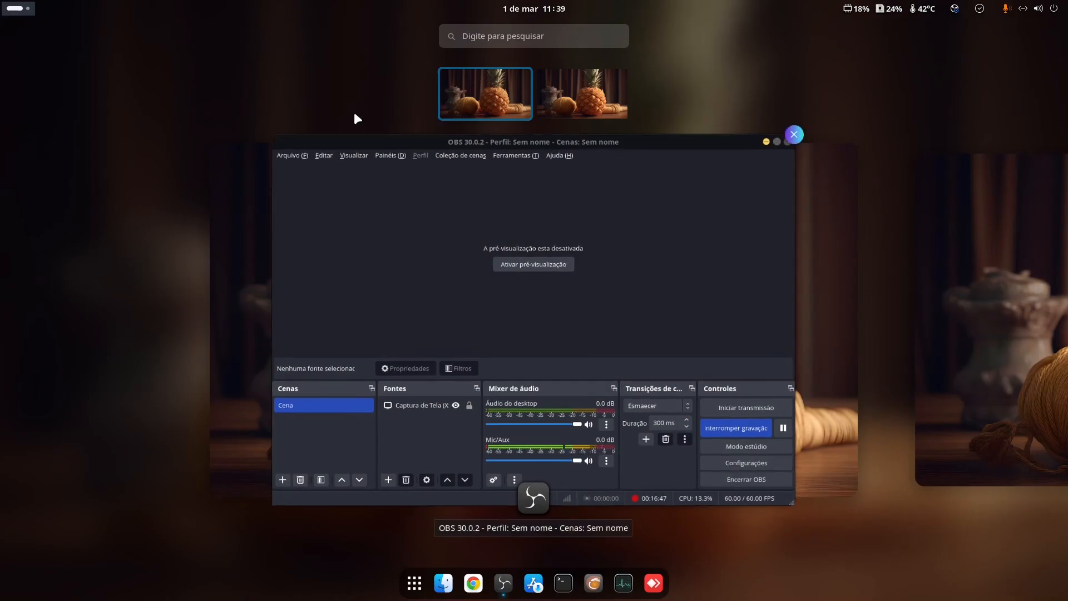
pyautogui.click(661, 281)
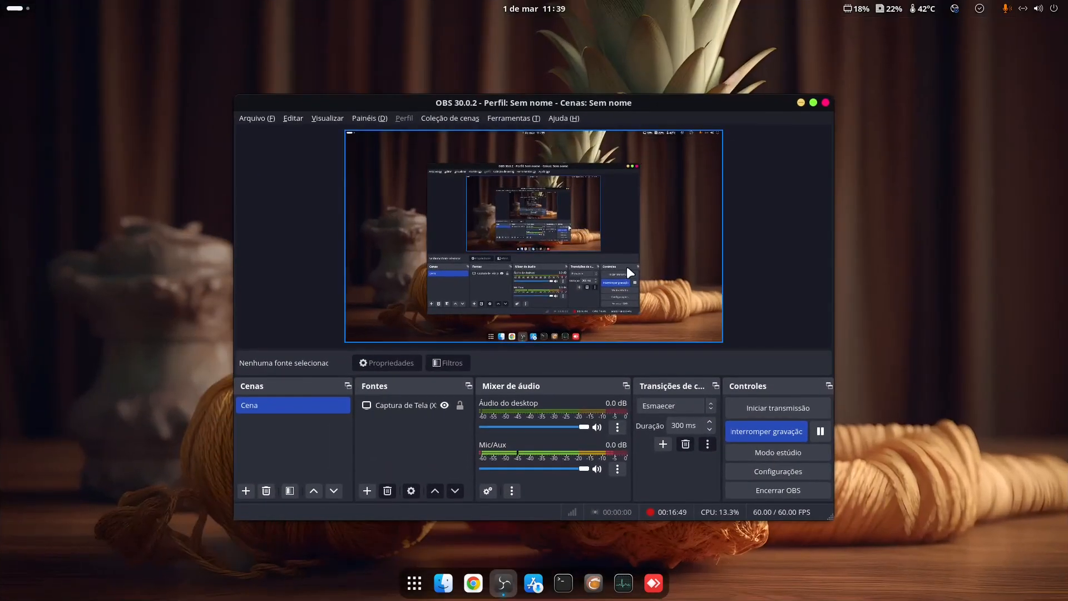
pyautogui.click(803, 107)
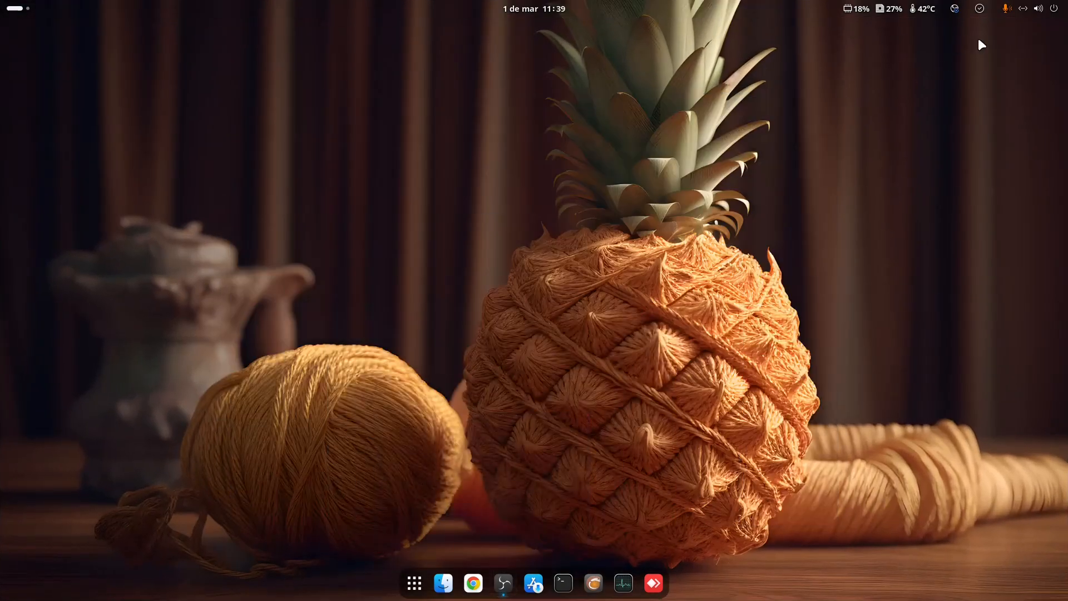
pyautogui.click(1027, 8)
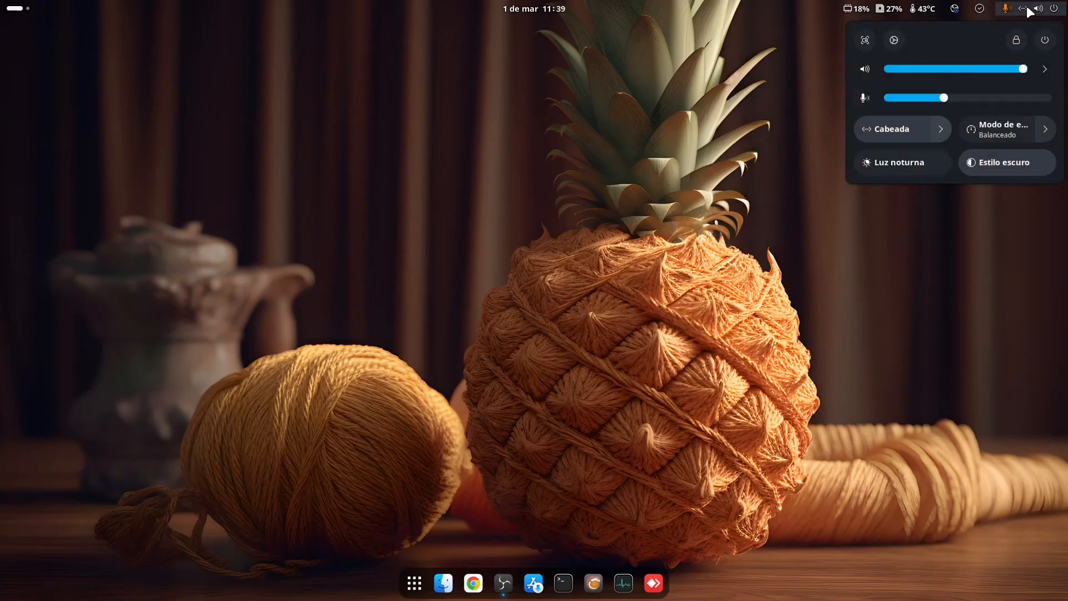
pyautogui.click(495, 272)
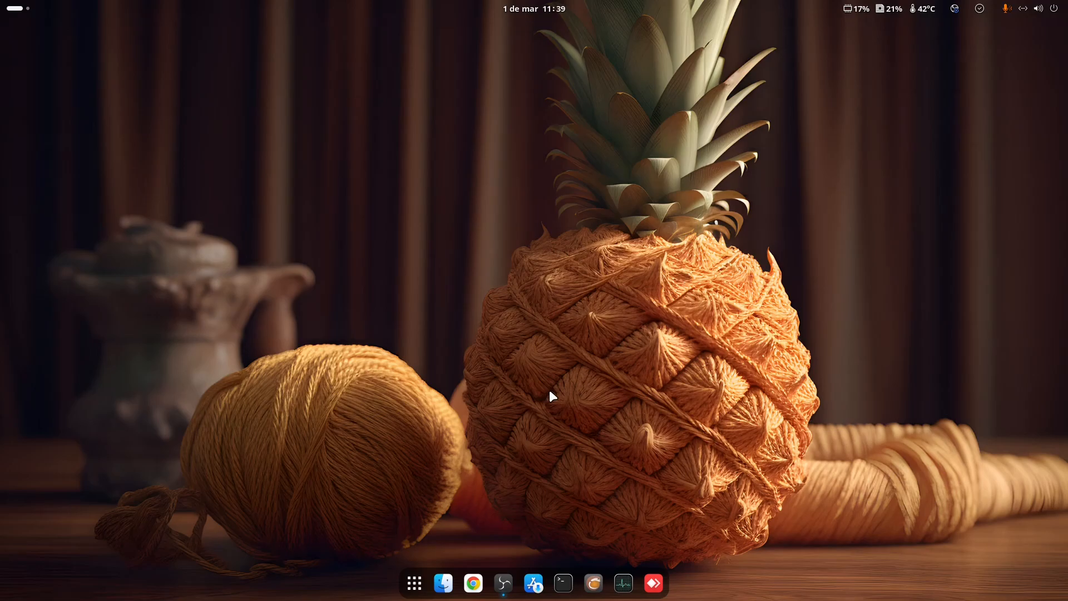
pyautogui.click(415, 584)
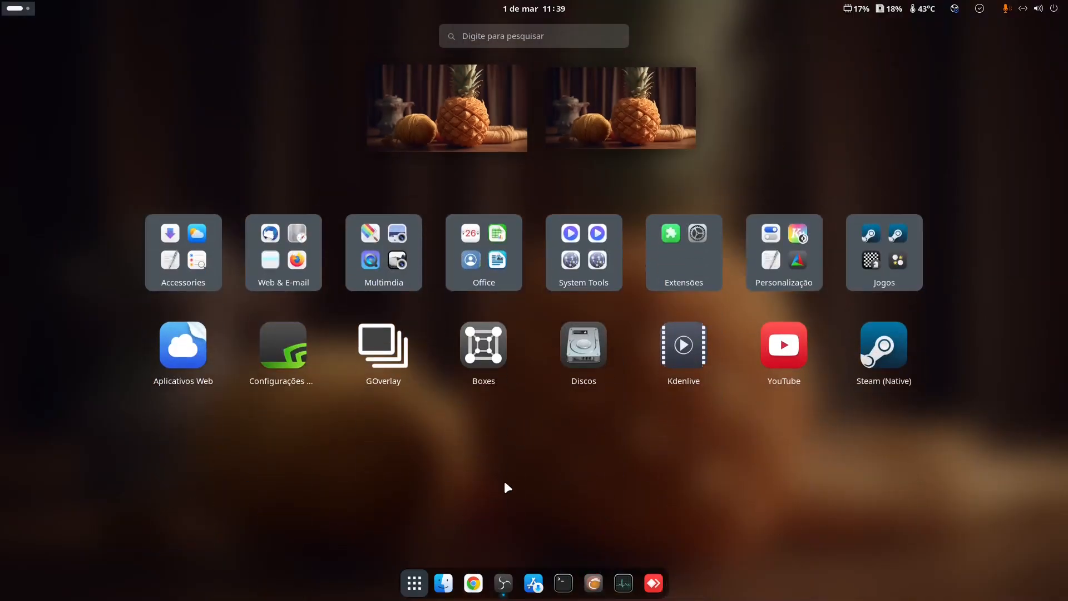
pyautogui.click(414, 583)
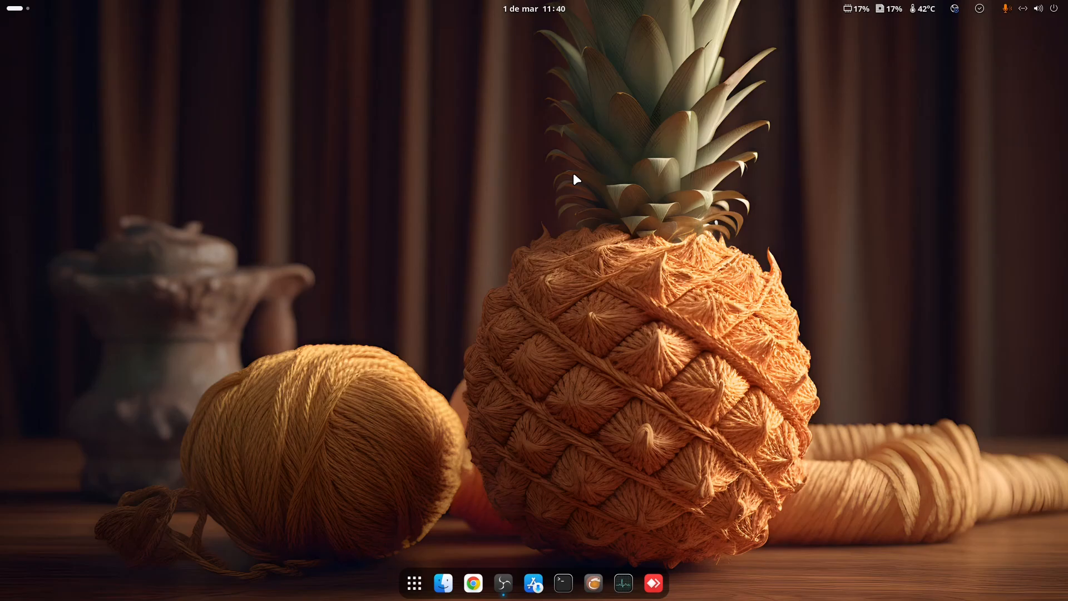
# Check the installed Wine version in a terminal with "wine --version" and minimize the terminal.
pyautogui.click(563, 583)
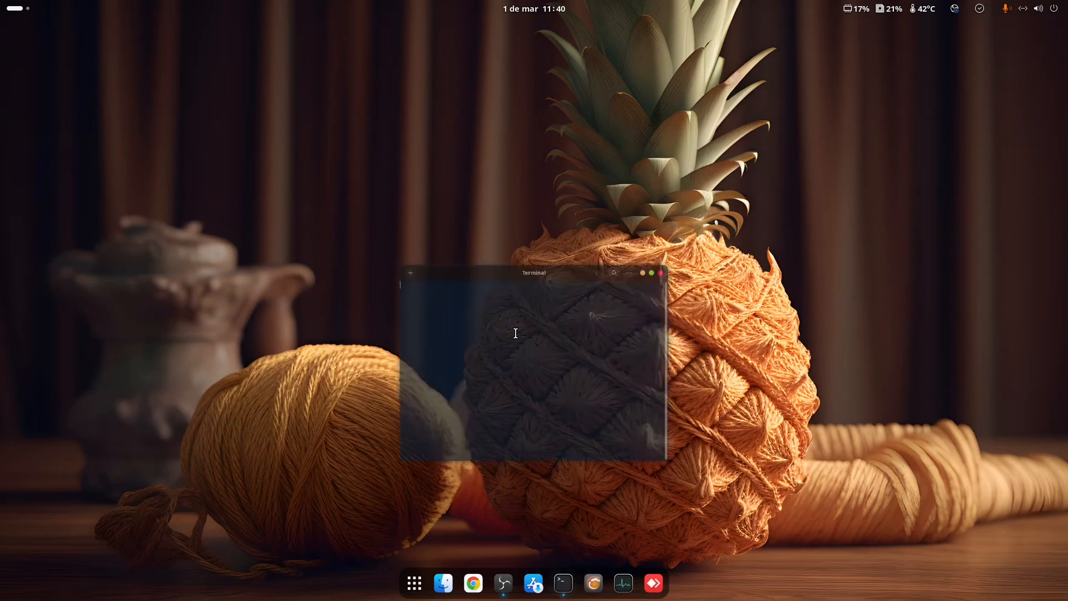
pyautogui.write('wine --')
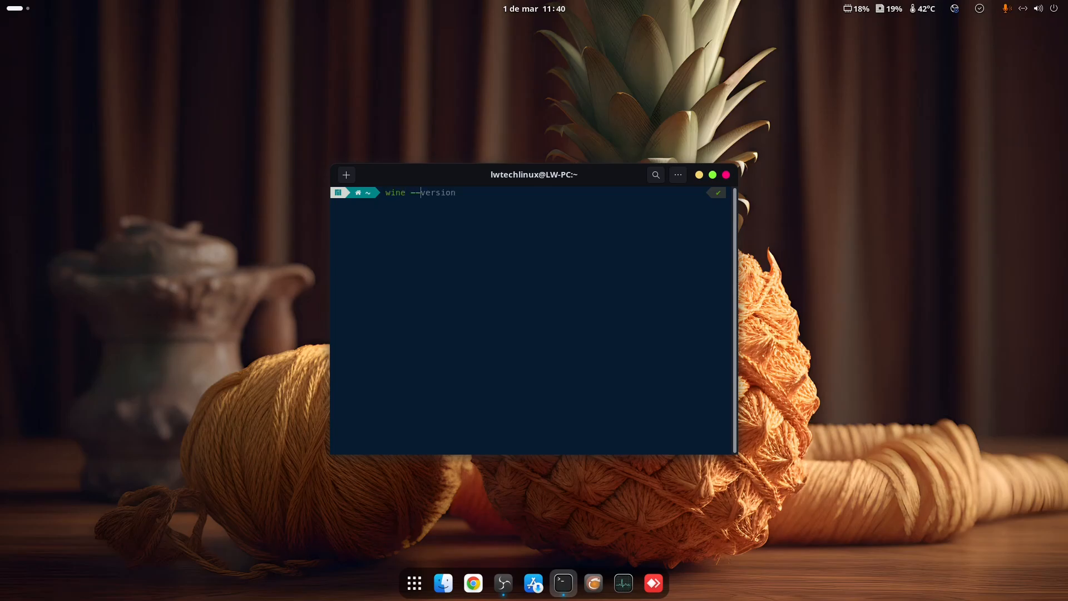
pyautogui.write('version')
pyautogui.press('Return')
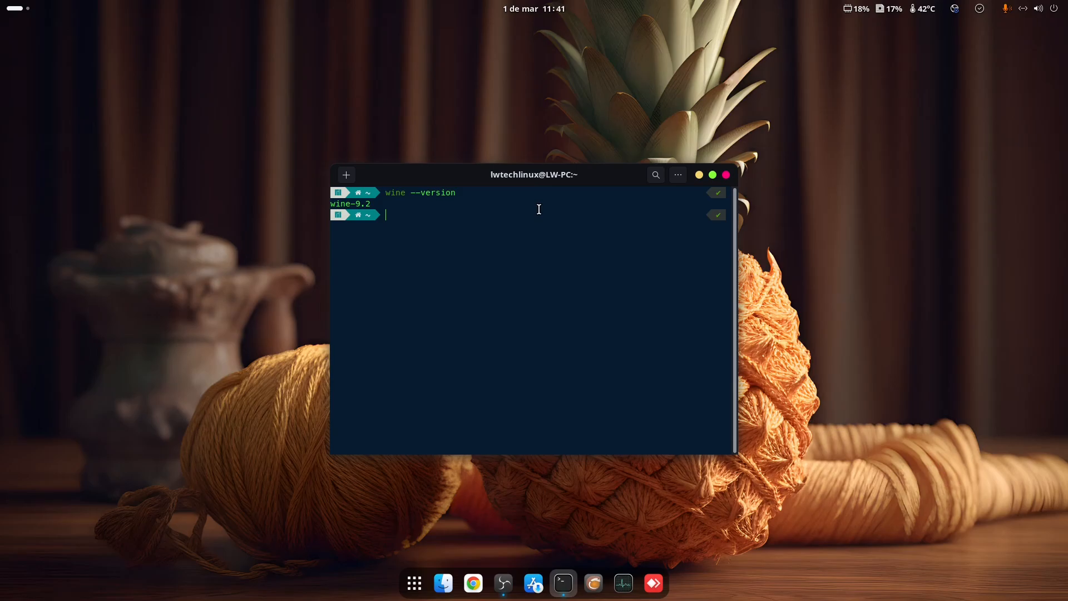
pyautogui.click(699, 176)
# Open the software manager, search all sources for "goverlay", and close the software manager.
pyautogui.click(533, 582)
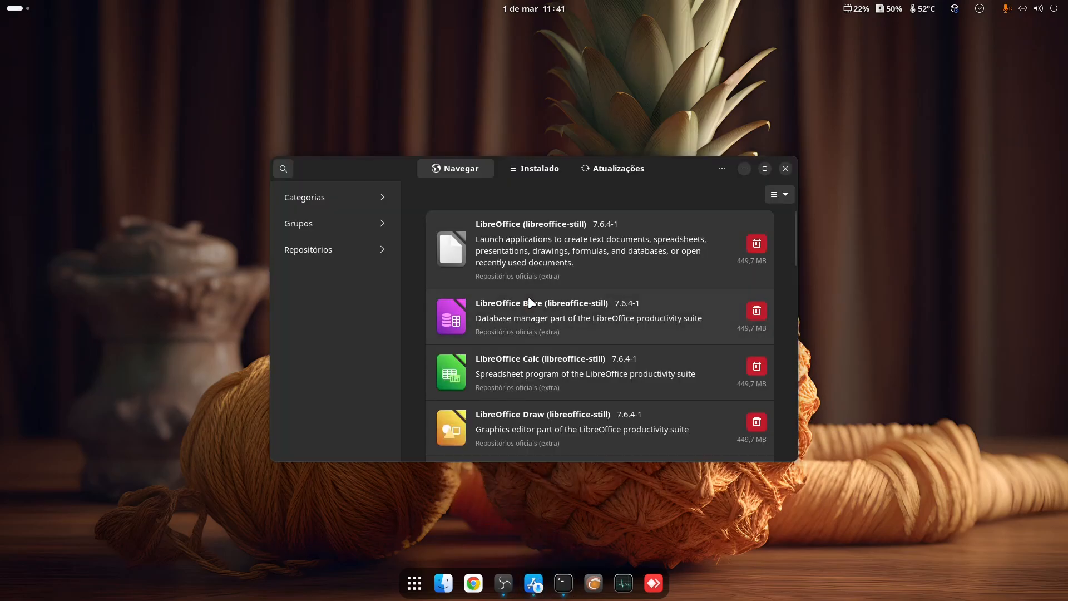
pyautogui.click(283, 168)
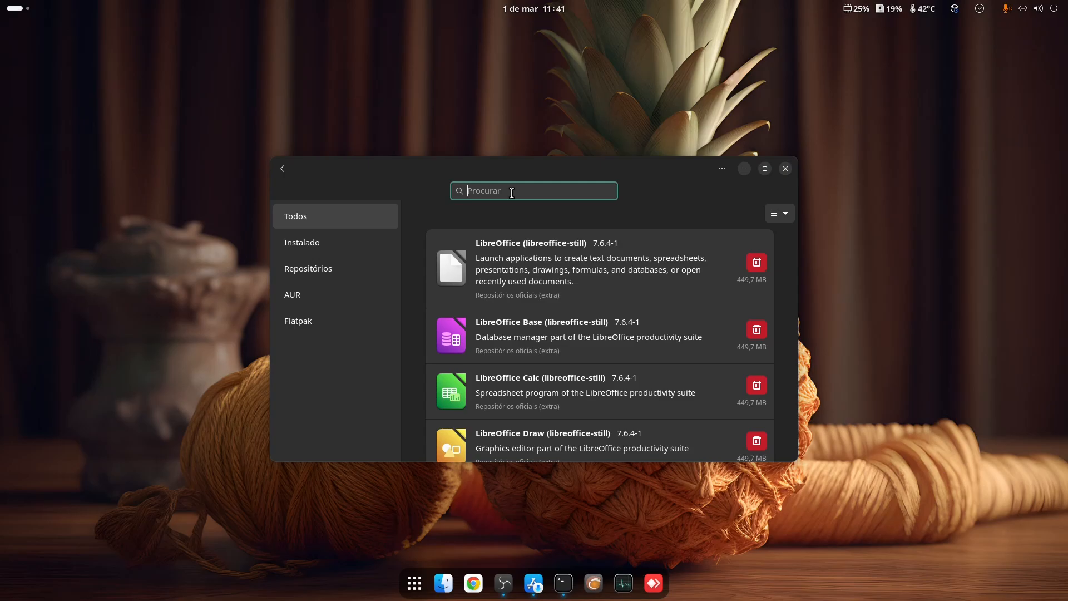
pyautogui.write('goverlay')
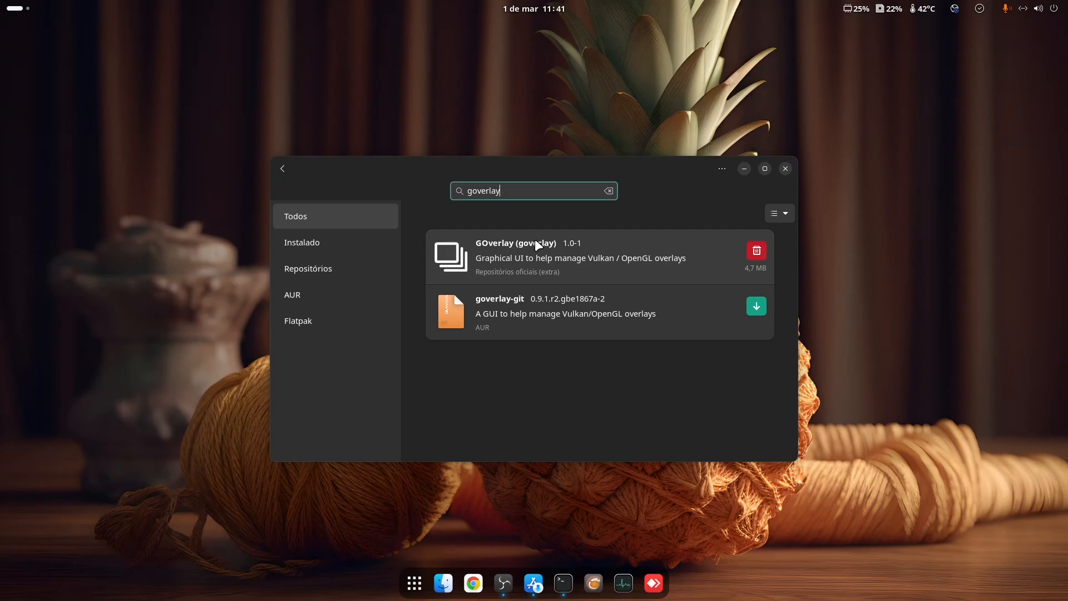
pyautogui.click(785, 169)
# Restore the terminal, enter the command "sudo pacman -S mangohud" without running it, and close the terminal.
pyautogui.click(567, 581)
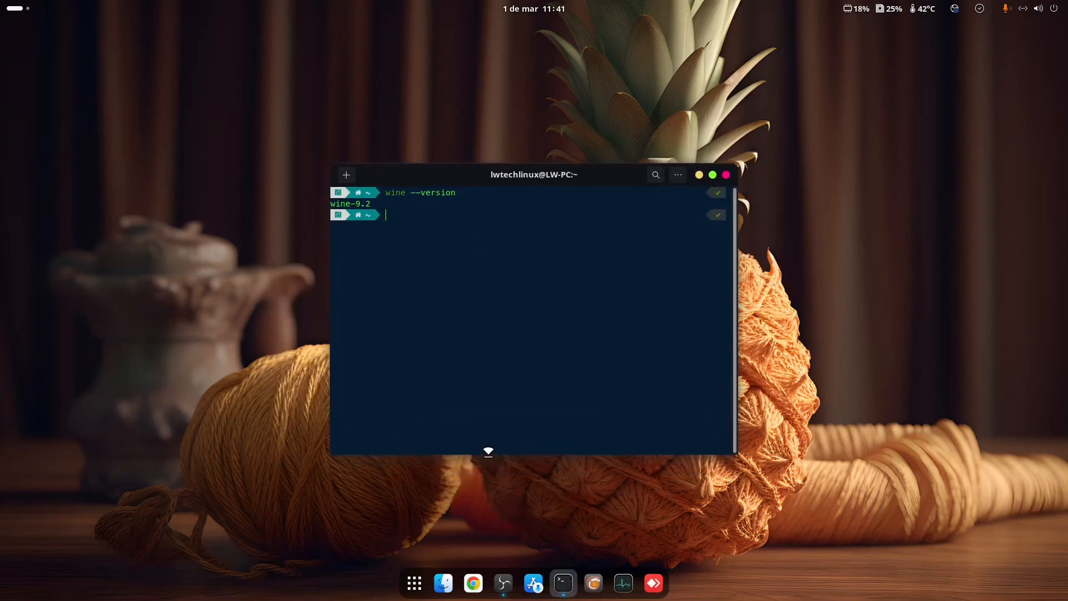
pyautogui.write('sudo p')
pyautogui.press('Right')
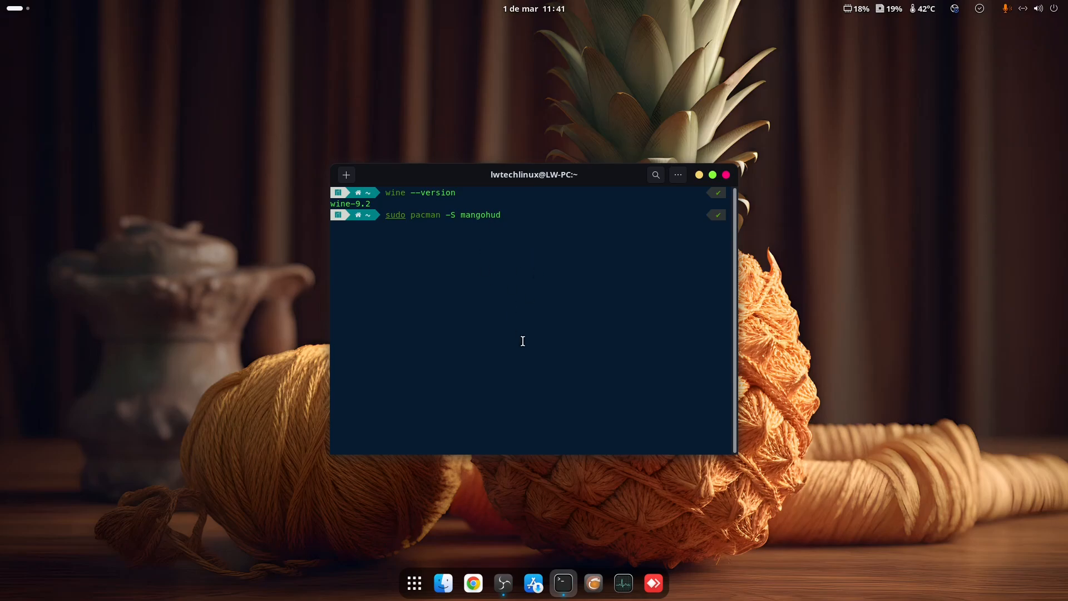
pyautogui.click(724, 177)
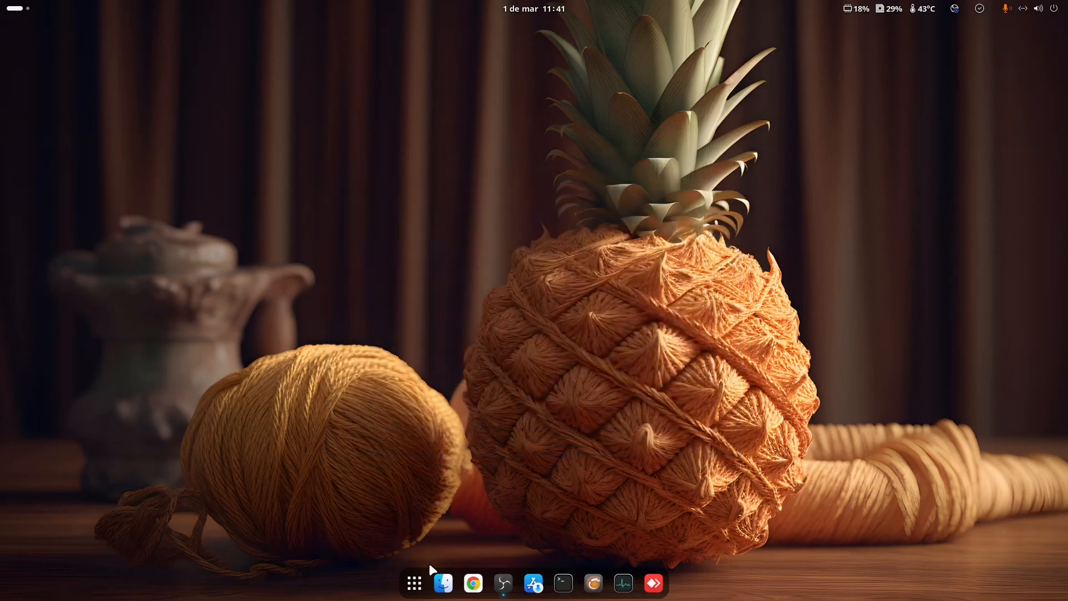
# Launch GOverlay from the installed applications and move its window clear of the Vulkan cube preview.
pyautogui.click(414, 581)
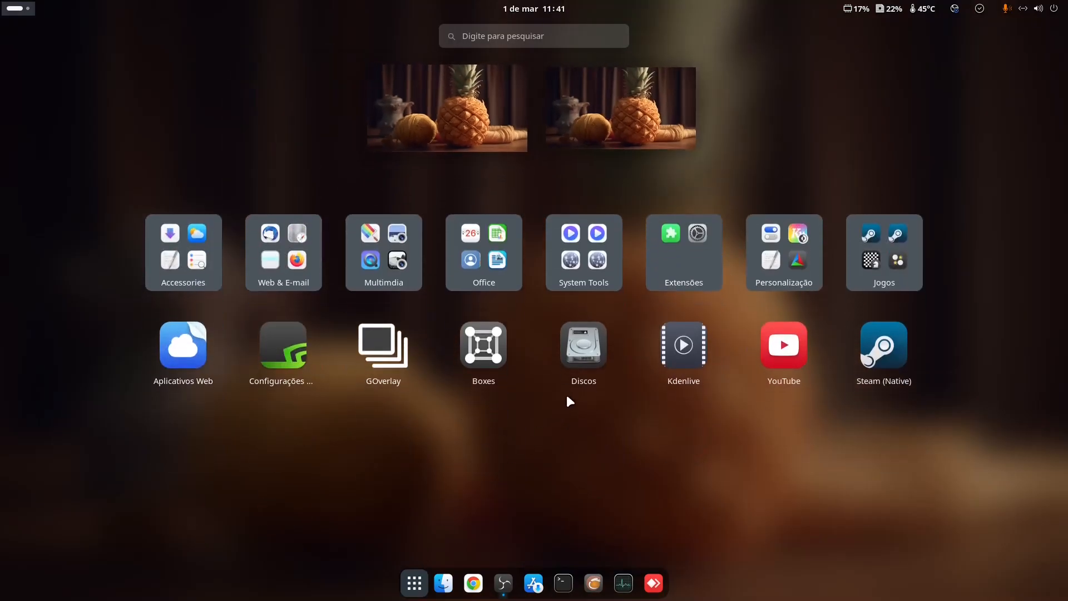
pyautogui.click(362, 353)
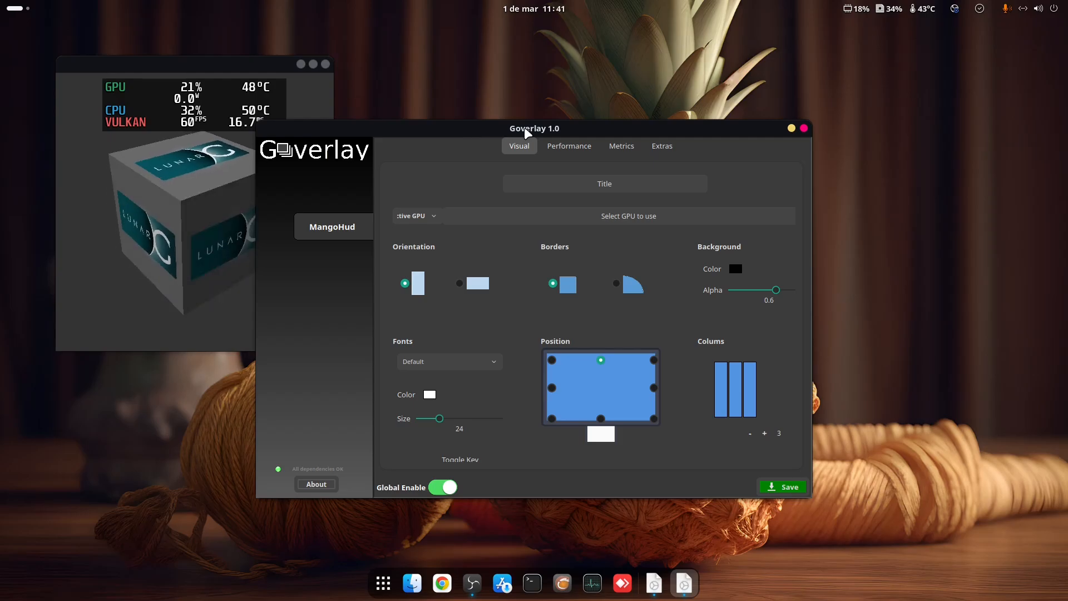
pyautogui.moveTo(499, 128); pyautogui.dragTo(613, 73)
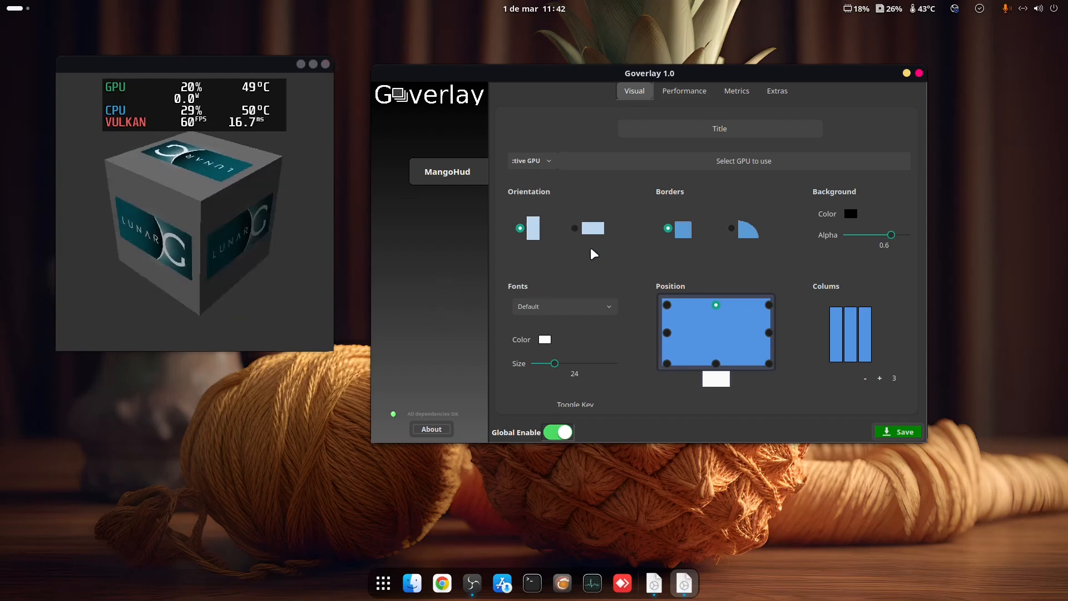
# Close the Vulkan cube preview and the GOverlay window.
pyautogui.click(325, 64)
pyautogui.click(918, 73)
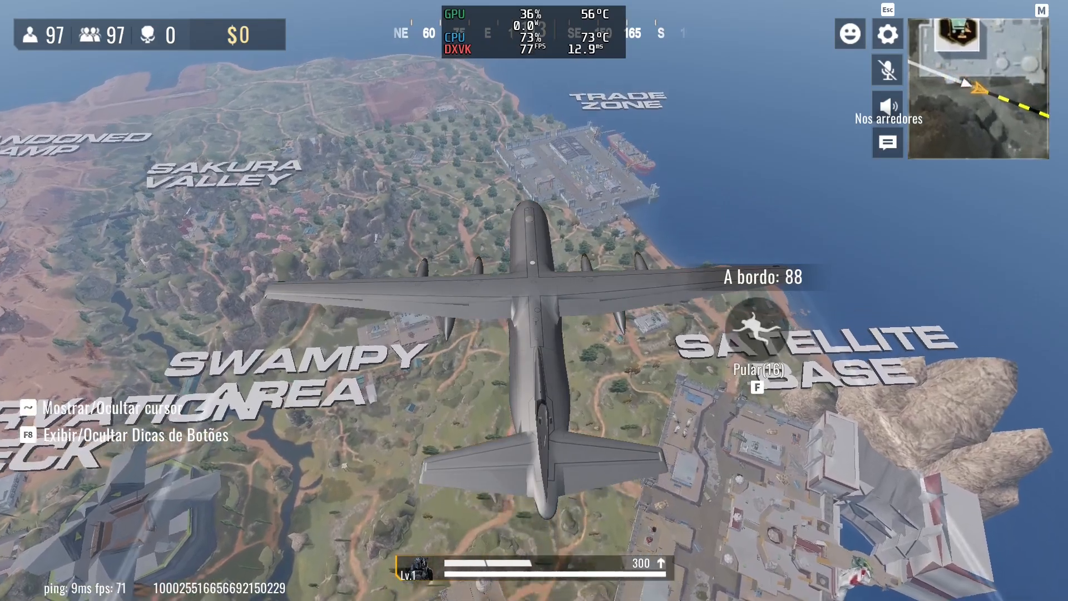
# Jump from the plane and collect the cash piles inside the concrete room next to the shop machine.
pyautogui.press('f')
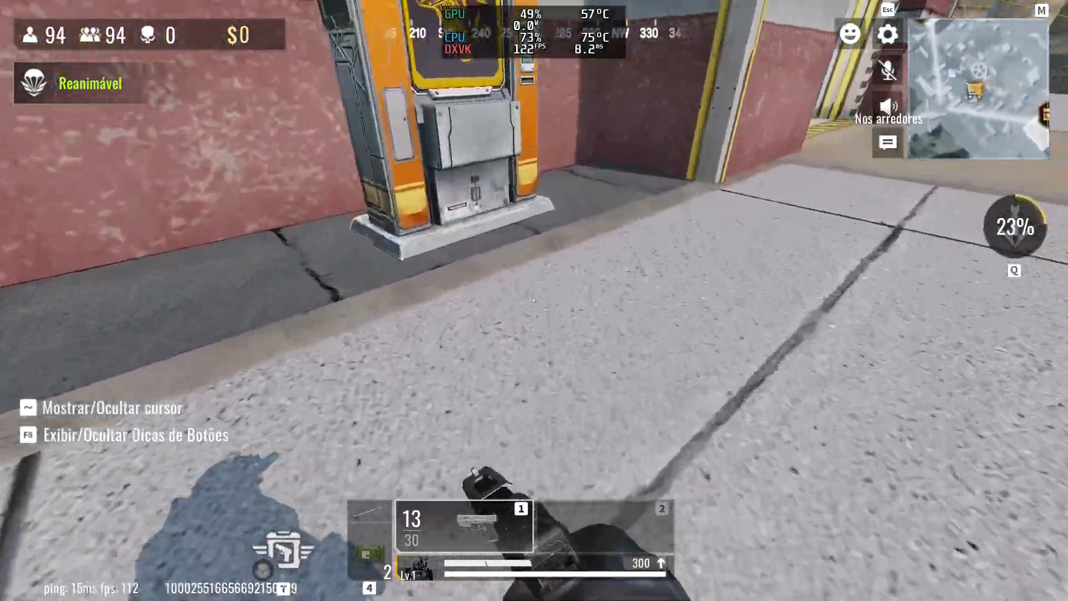
pyautogui.press('w')
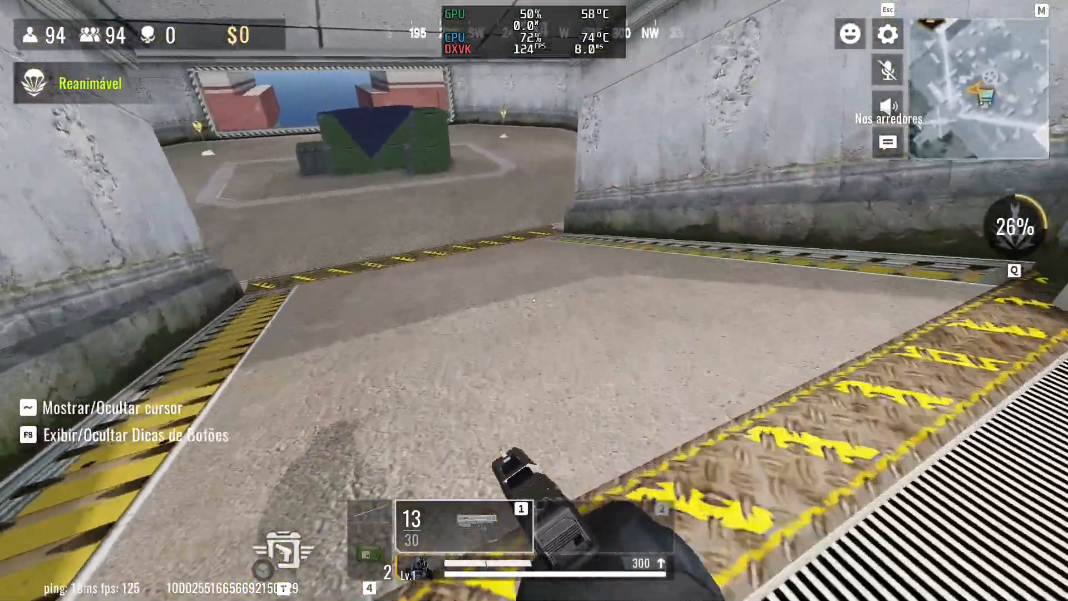
pyautogui.press('w')
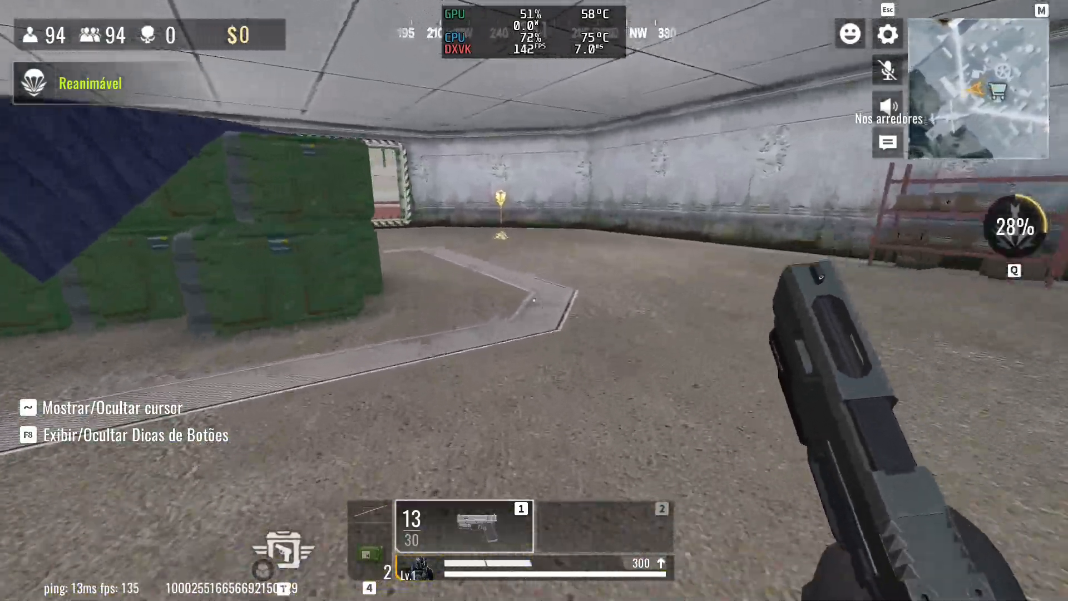
pyautogui.press('w')
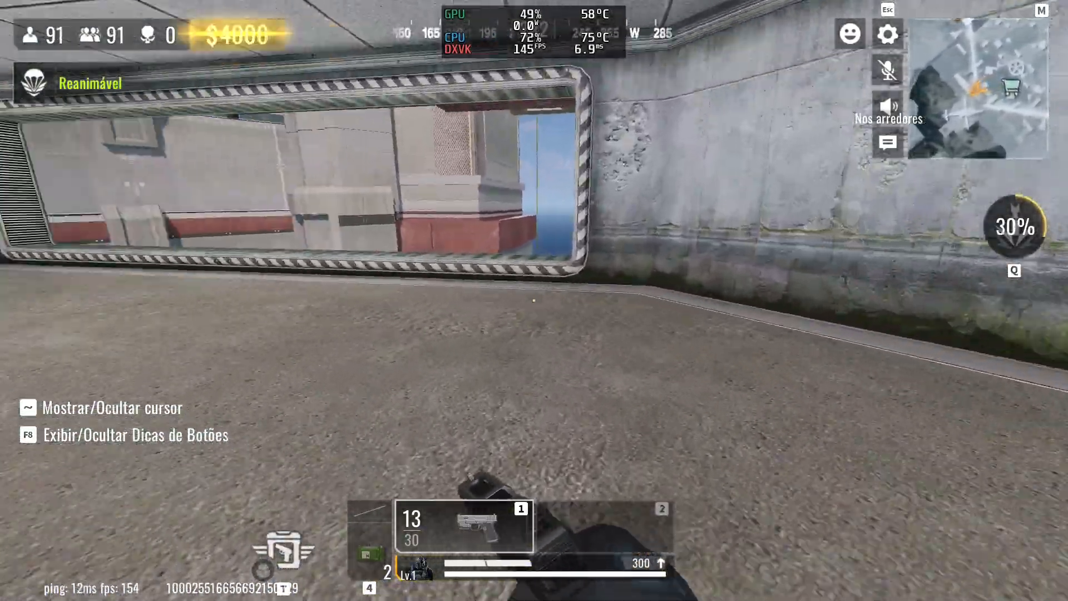
pyautogui.press('w')
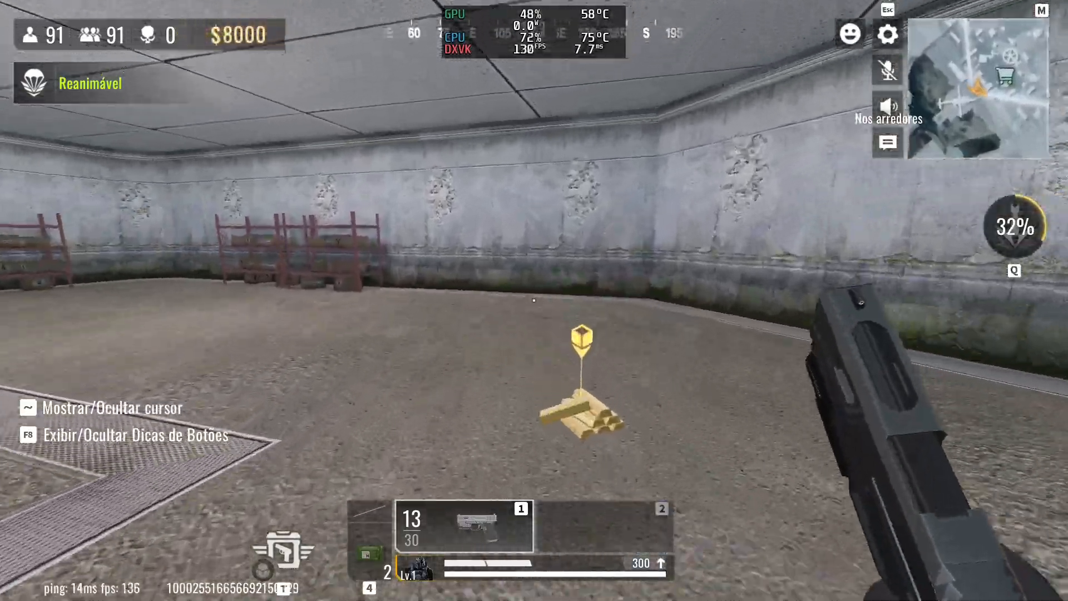
pyautogui.press('w')
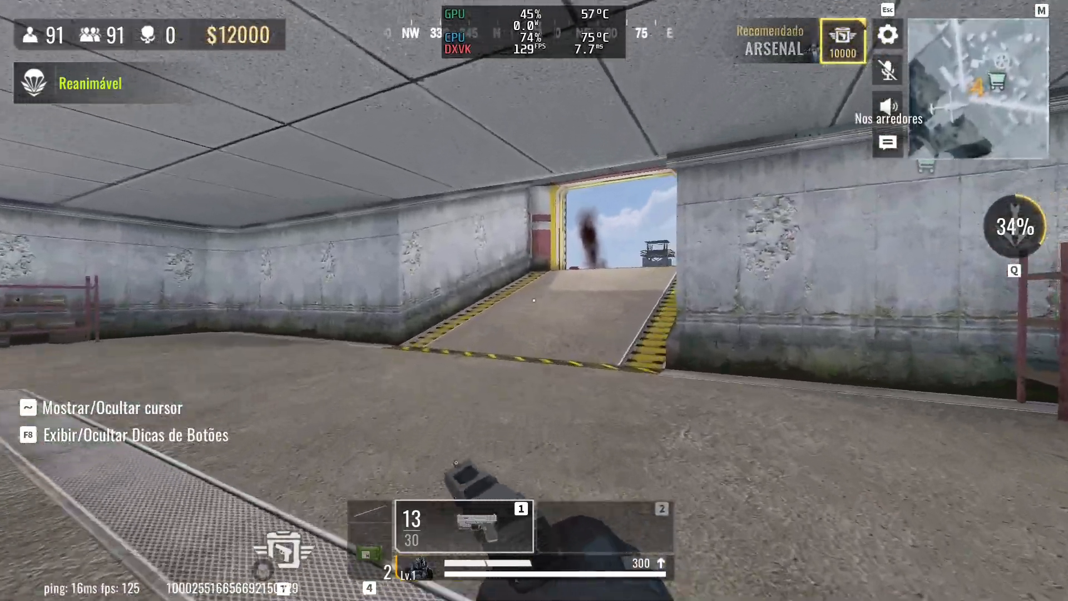
pyautogui.press('w')
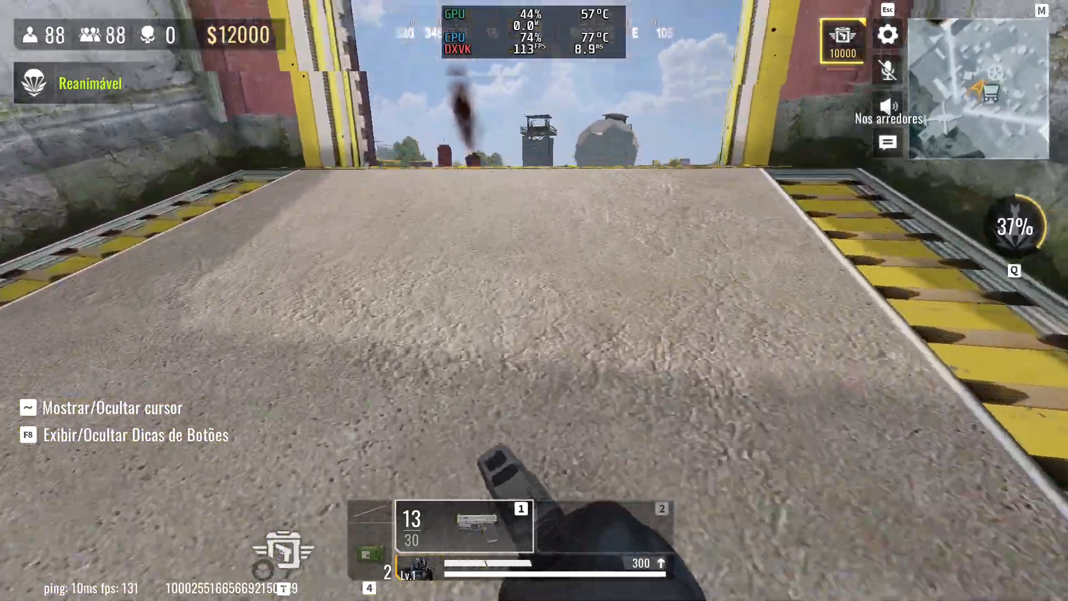
# Return to the shop machine, buy the customized AK47 and the ammunition refill, and leave the shop.
pyautogui.press('w')
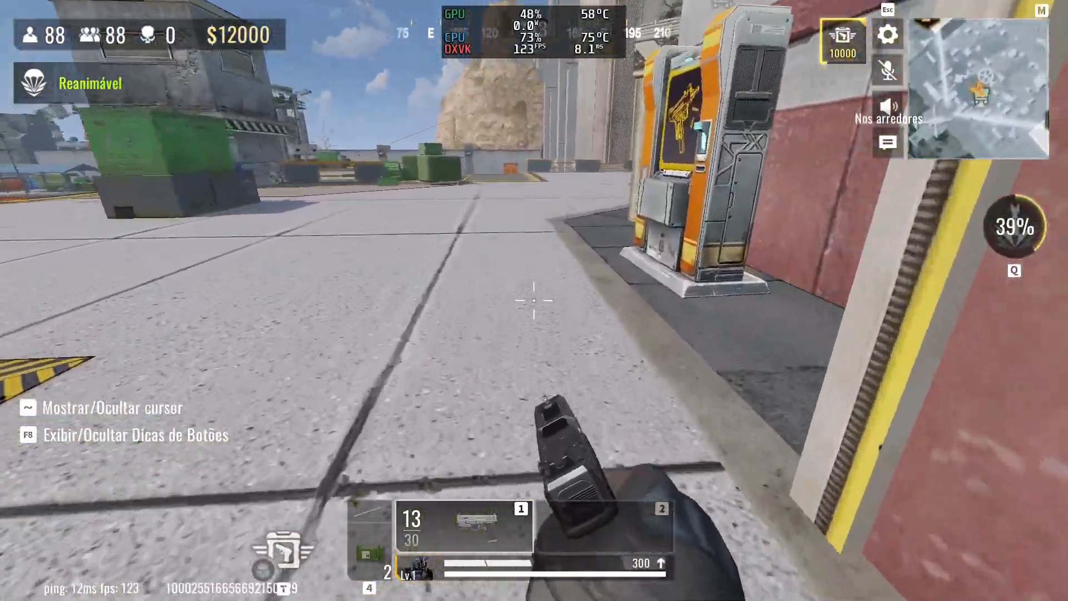
pyautogui.press('w')
pyautogui.press('f')
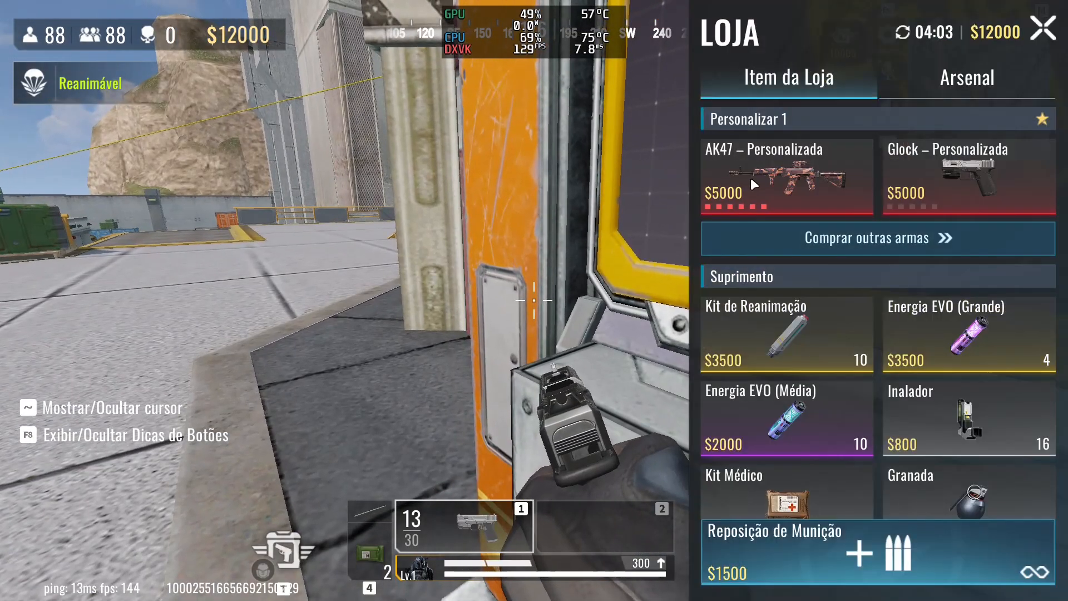
pyautogui.click(754, 177)
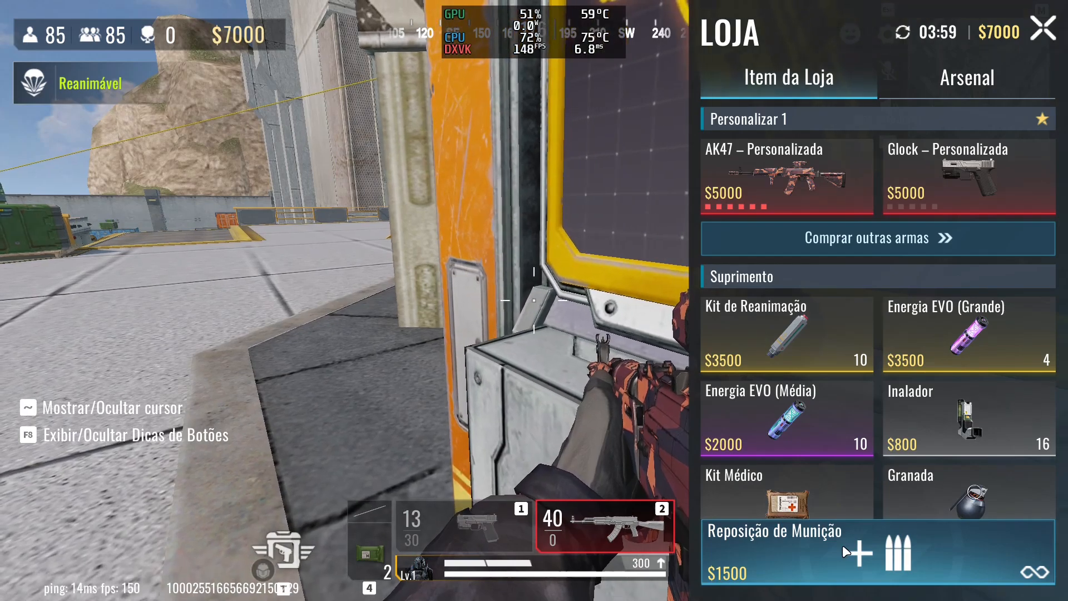
pyautogui.click(834, 548)
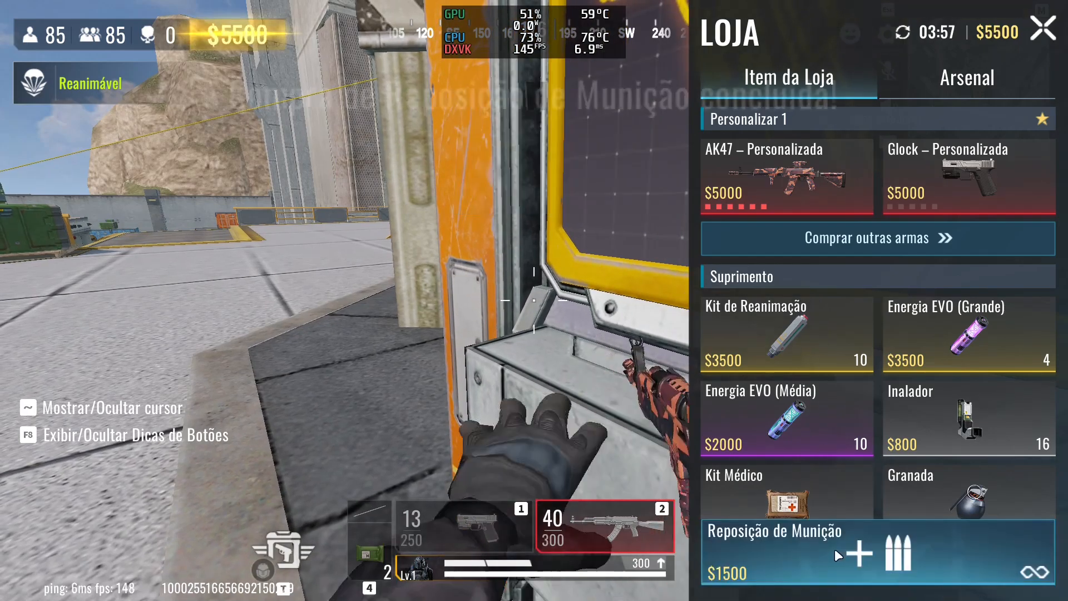
pyautogui.click(1041, 30)
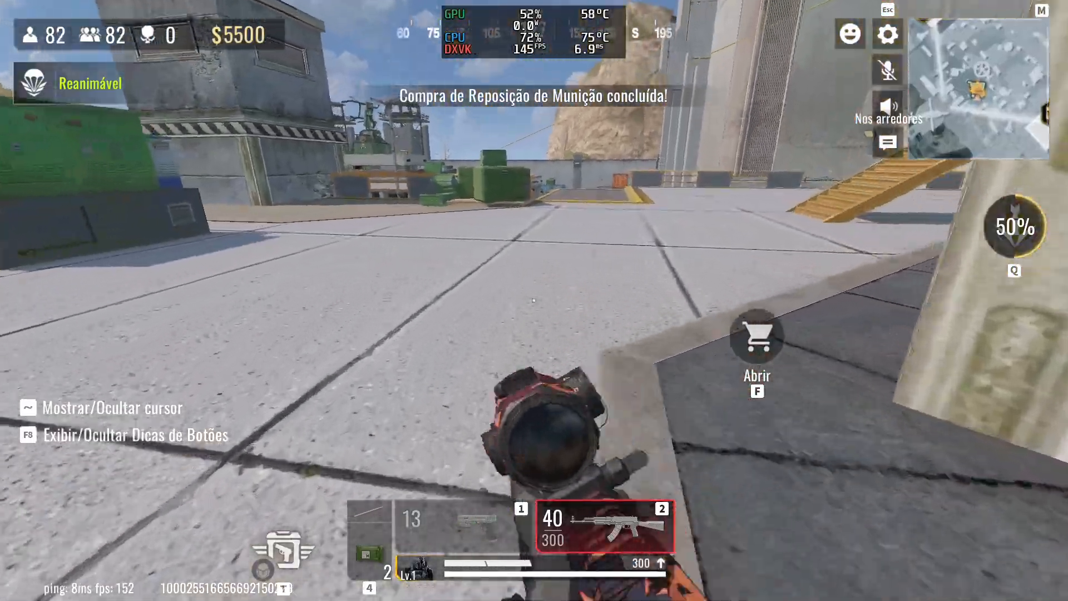
# Swap between the pistol and the AK47, ending on the pistol, and go back to the shop machine.
pyautogui.press('1')
pyautogui.press('2')
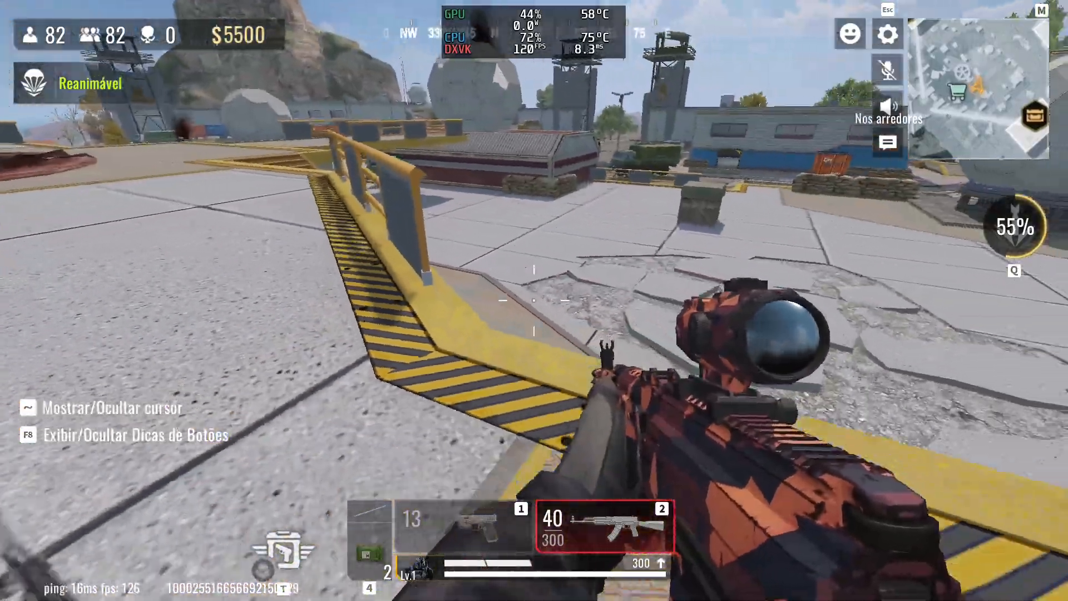
pyautogui.press('1')
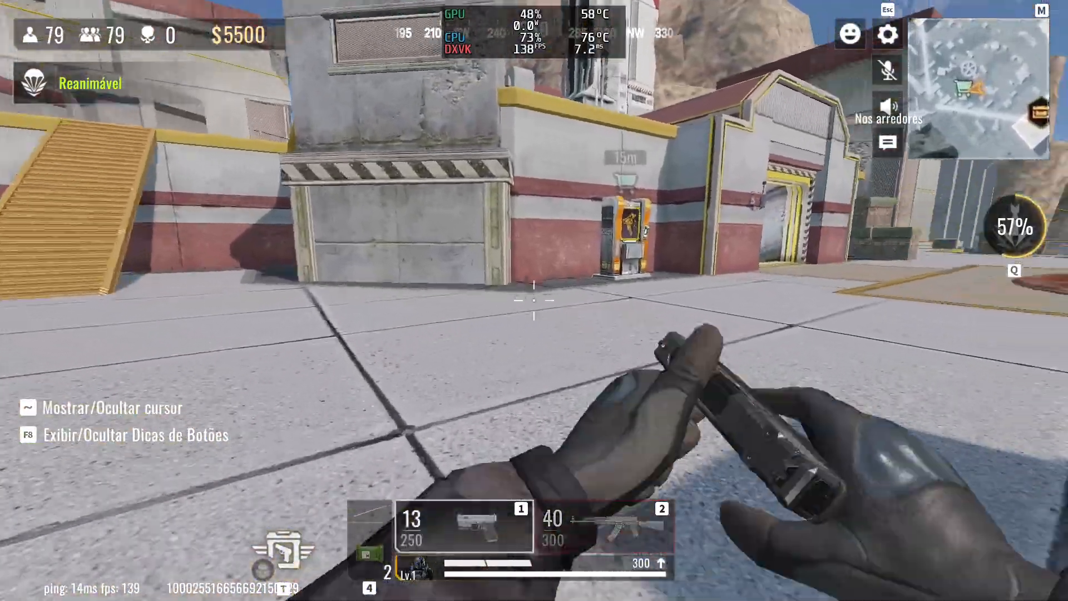
pyautogui.press('w')
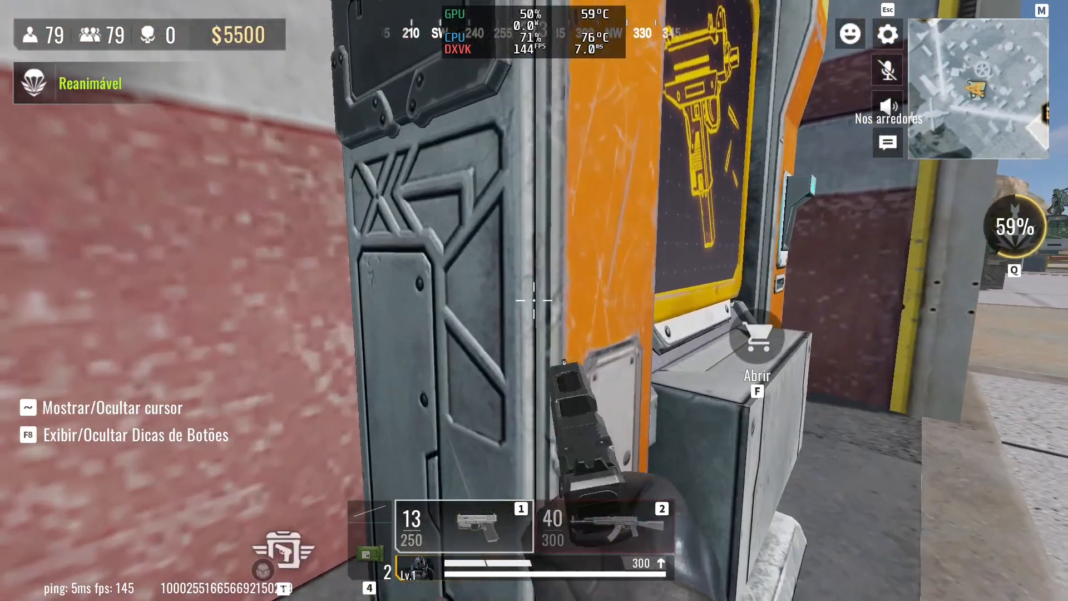
pyautogui.press('f')
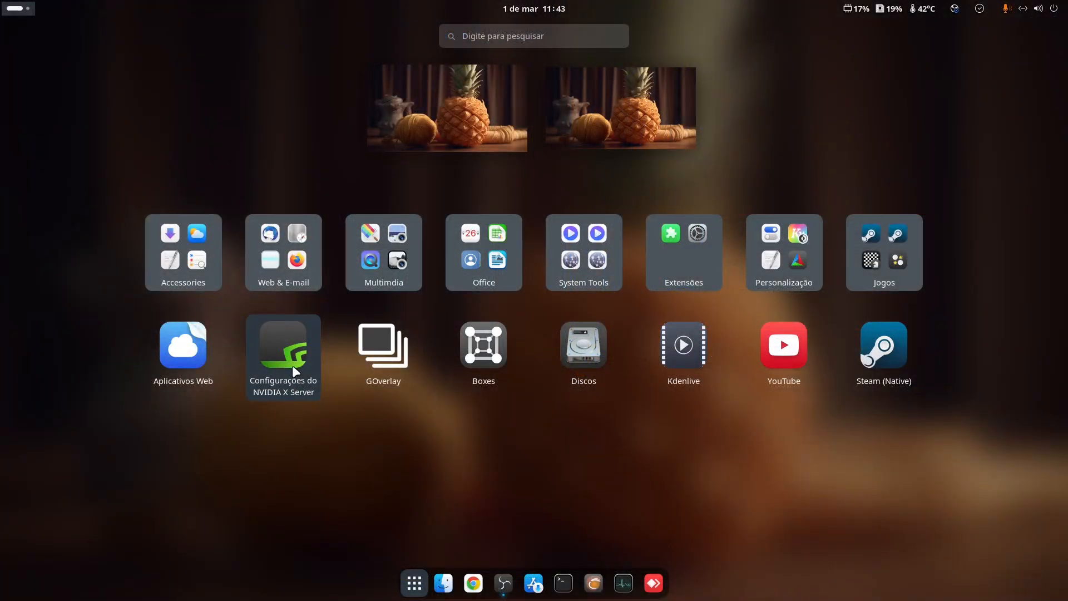
# Launch the NVIDIA X Server settings, highlight the NVIDIA driver version in the system information, and quit the settings.
pyautogui.click(289, 357)
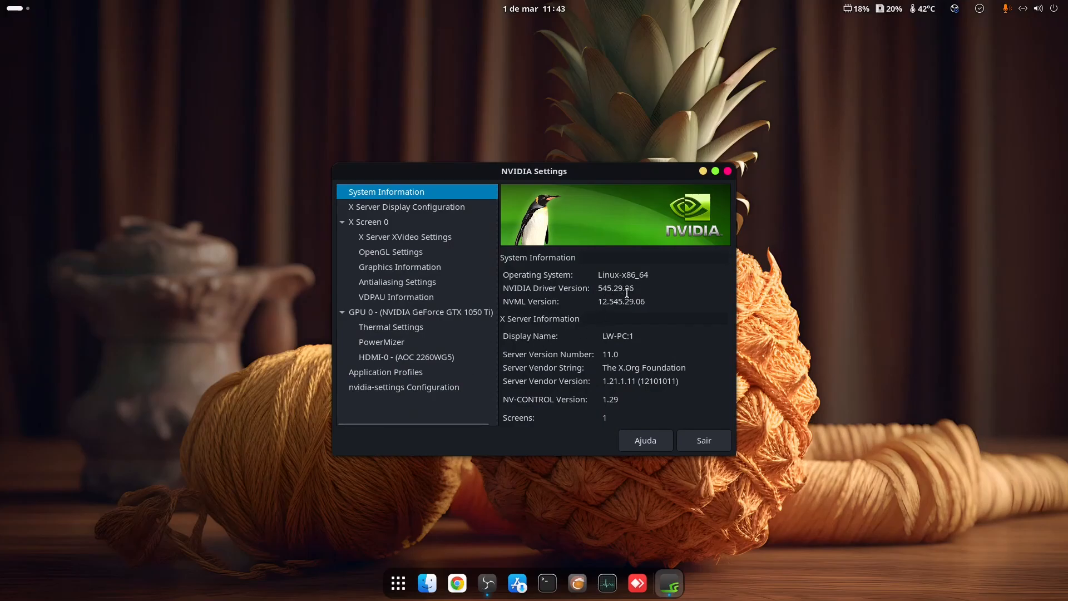
pyautogui.moveTo(634, 288); pyautogui.dragTo(596, 289)
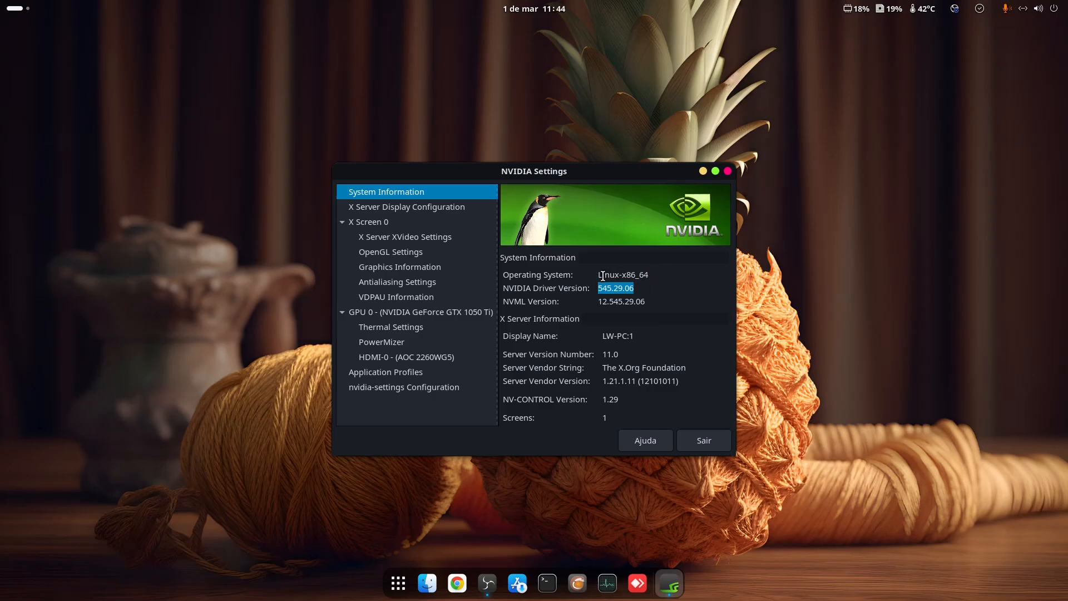
pyautogui.click(606, 288)
pyautogui.moveTo(632, 287); pyautogui.dragTo(597, 288)
pyautogui.click(601, 288)
pyautogui.moveTo(637, 289); pyautogui.dragTo(596, 284)
pyautogui.click(603, 292)
pyautogui.moveTo(637, 288); pyautogui.dragTo(590, 289)
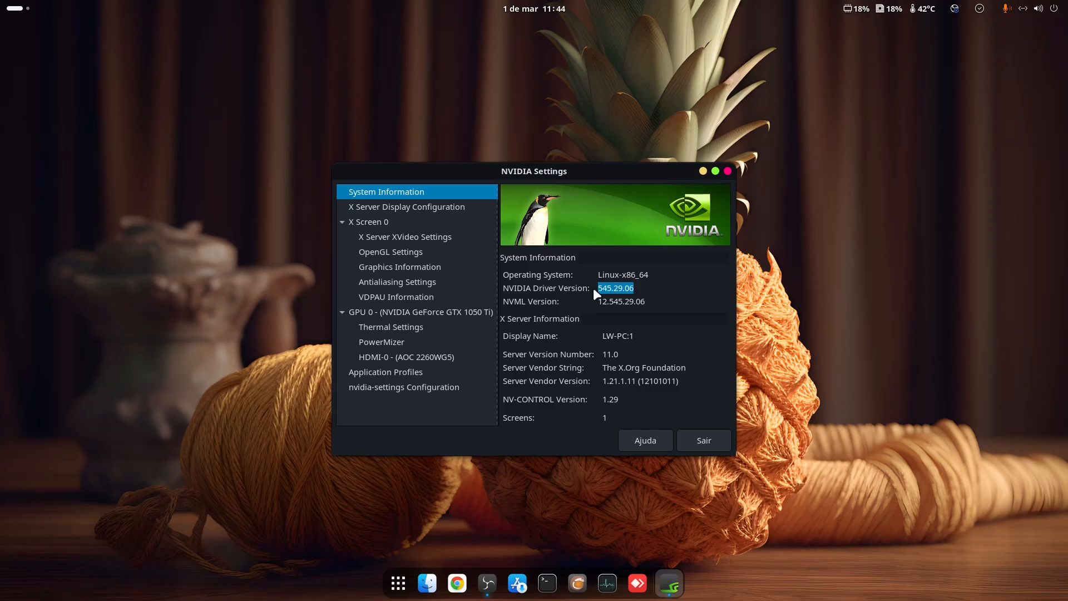
pyautogui.click(707, 443)
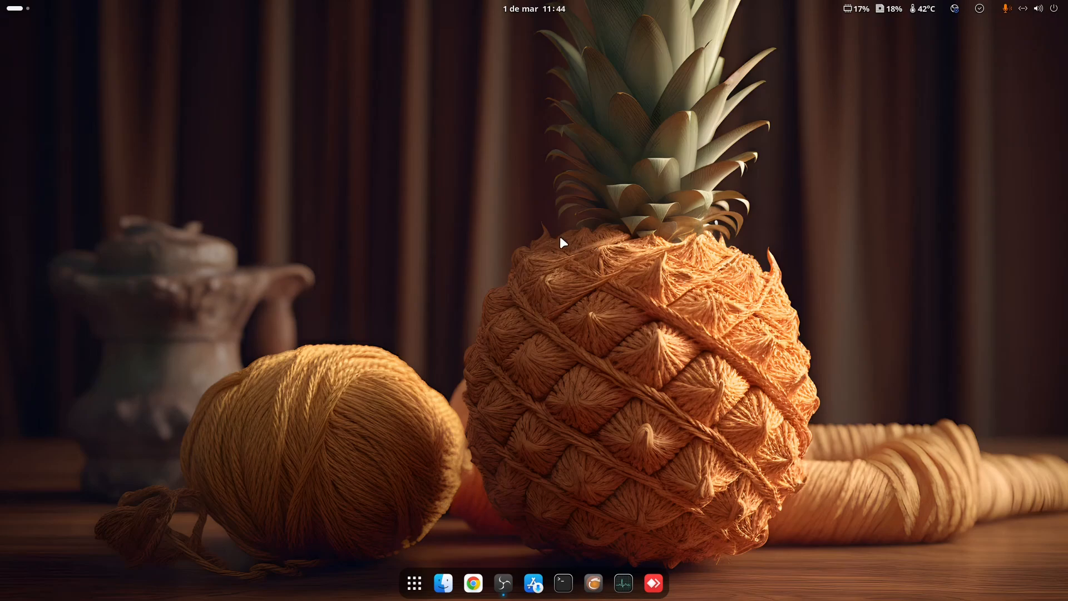
pyautogui.click(415, 583)
pyautogui.click(562, 285)
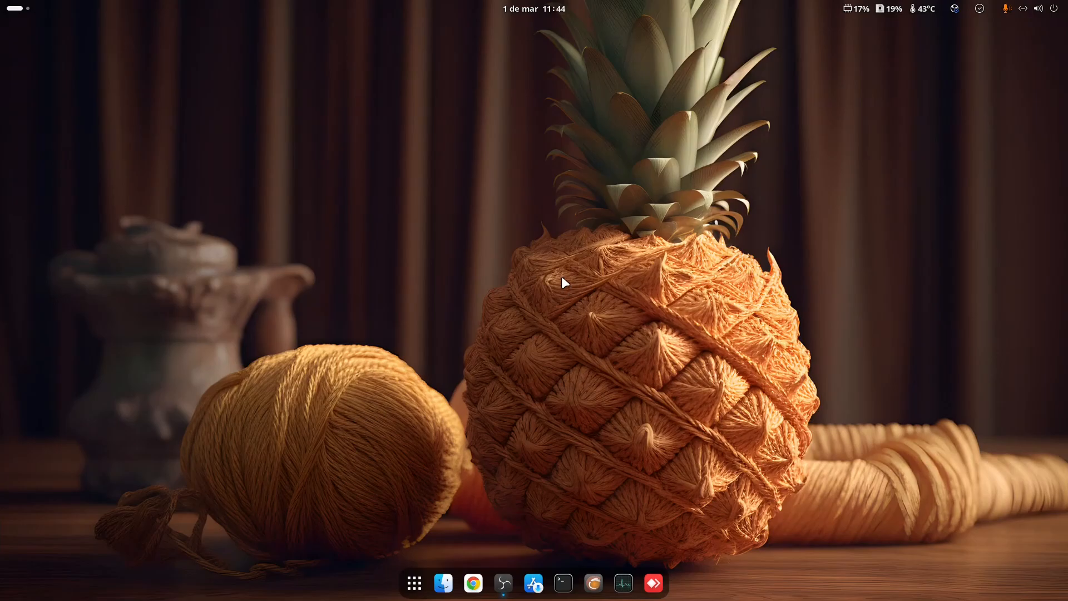